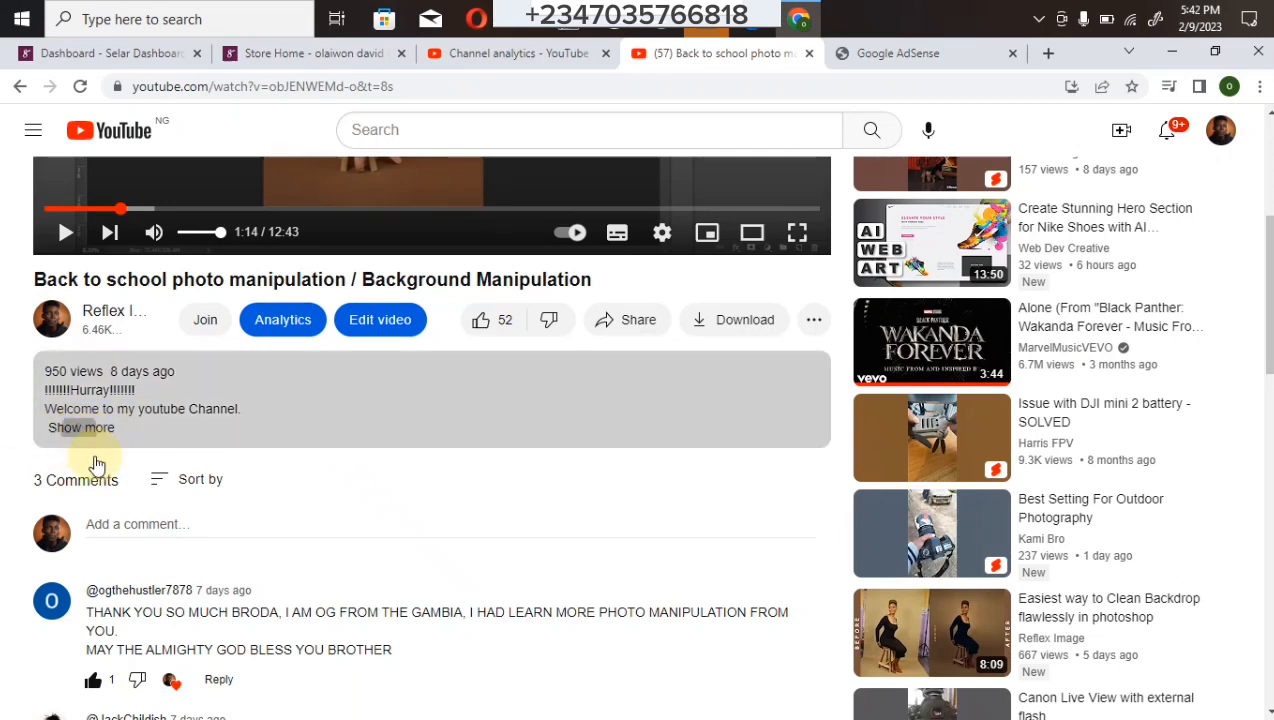
# Expand the YouTube video's description down to the store link, and bring up the open Selar store page
pyautogui.click(82, 436)
pyautogui.scroll(-3, 381, 480)
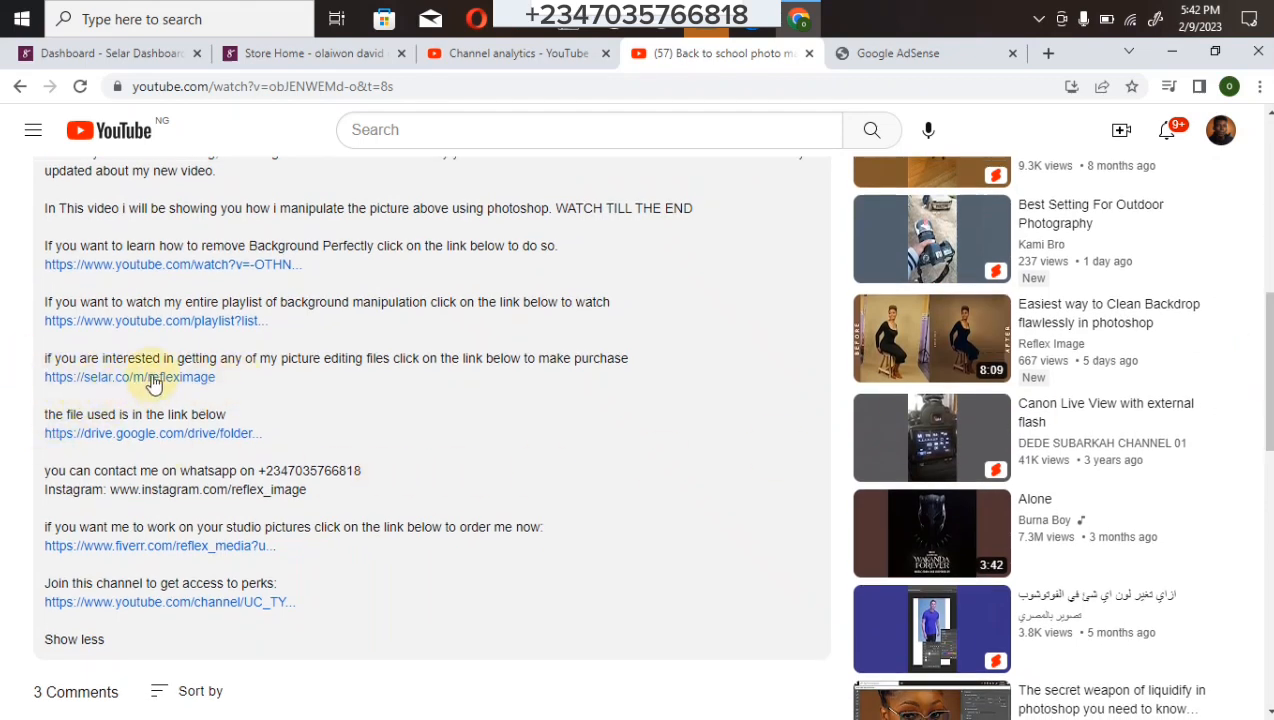
pyautogui.click(266, 60)
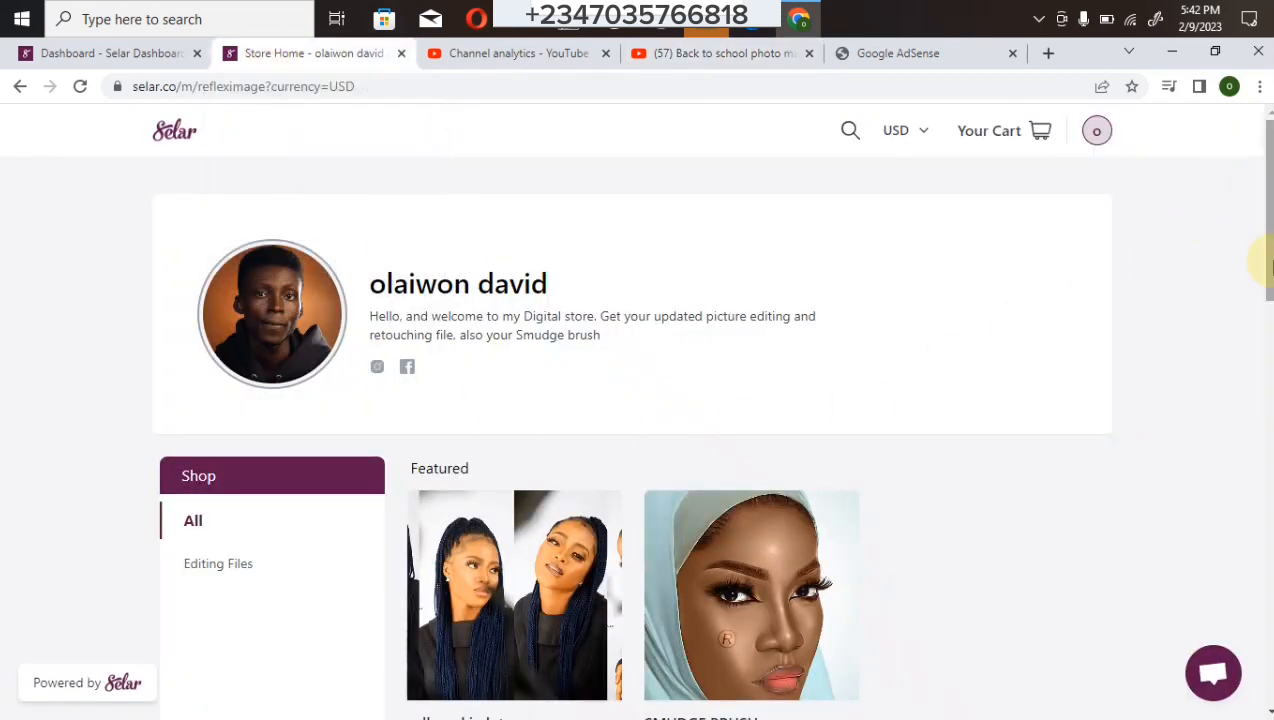
# Look through the Selar store's featured and full product listings, and open the currency choices at the page header
pyautogui.scroll(-3, 1262, 260)
pyautogui.scroll(1, 1246, 330)
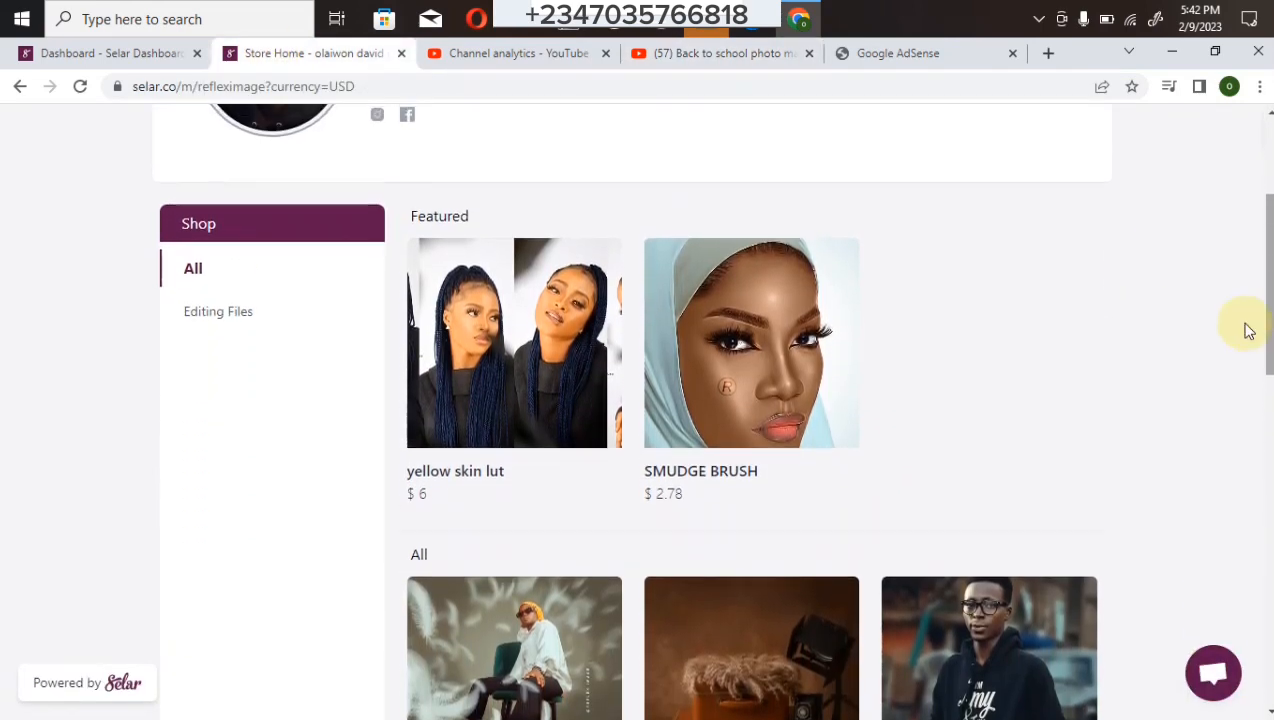
pyautogui.moveTo(475, 401)
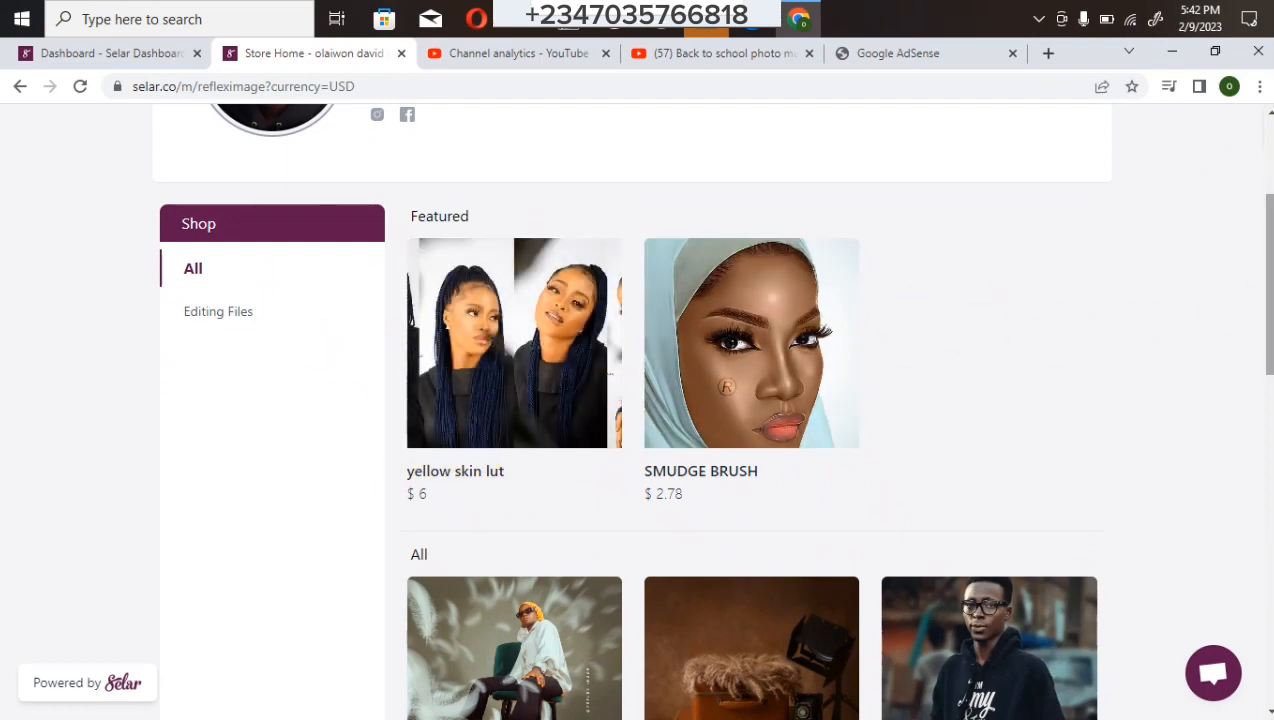
pyautogui.scroll(-3, 830, 446)
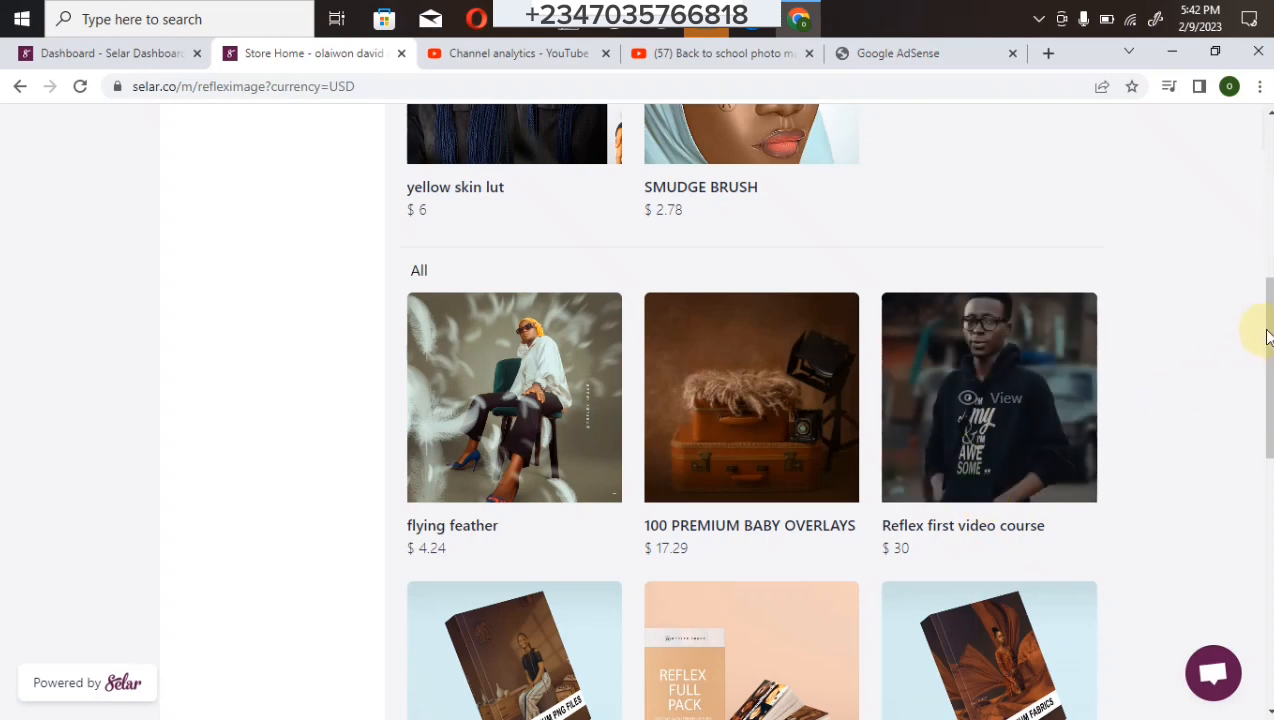
pyautogui.moveTo(1270, 327); pyautogui.dragTo(1240, 427)
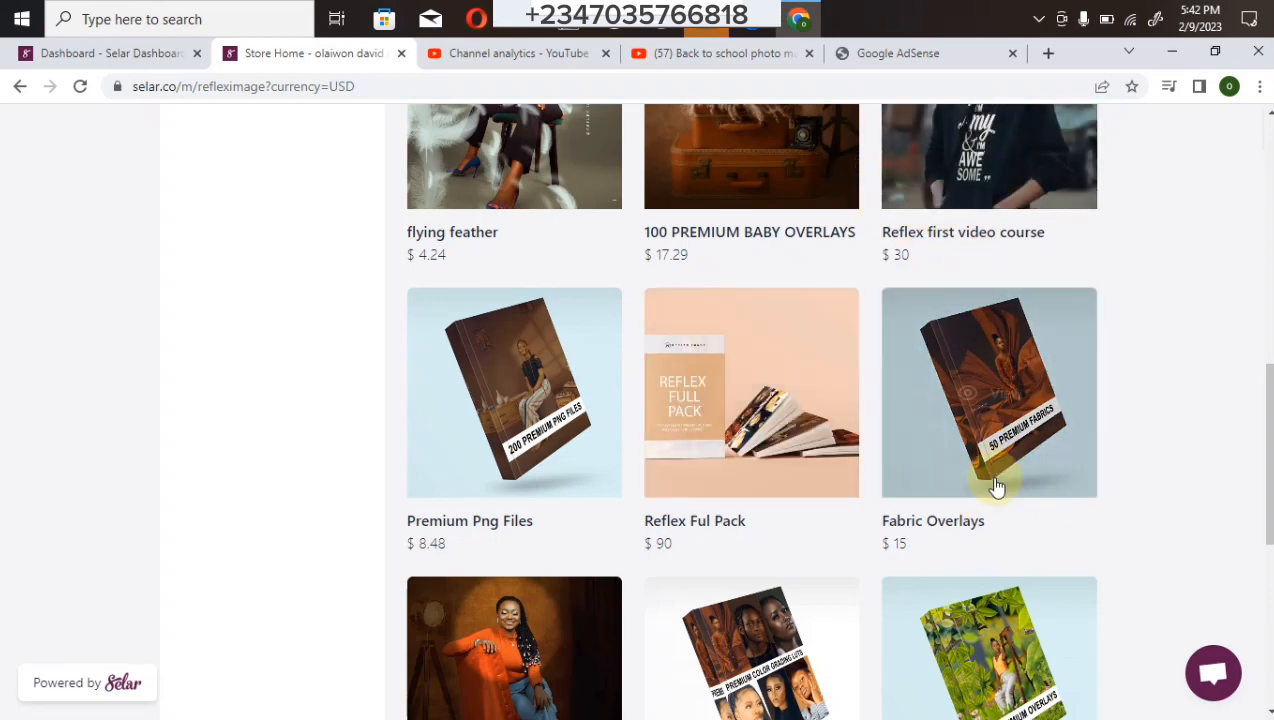
pyautogui.scroll(-2, 1266, 440)
pyautogui.scroll(-1, 591, 412)
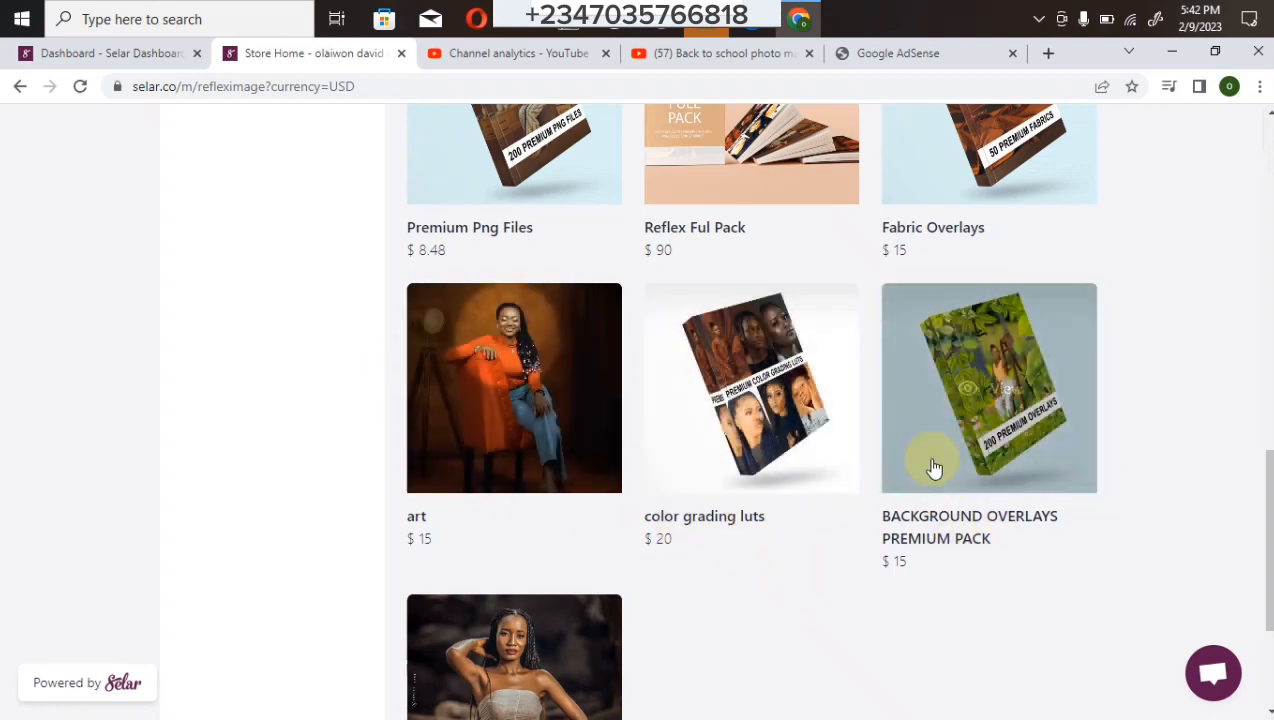
pyautogui.scroll(-2, 1240, 512)
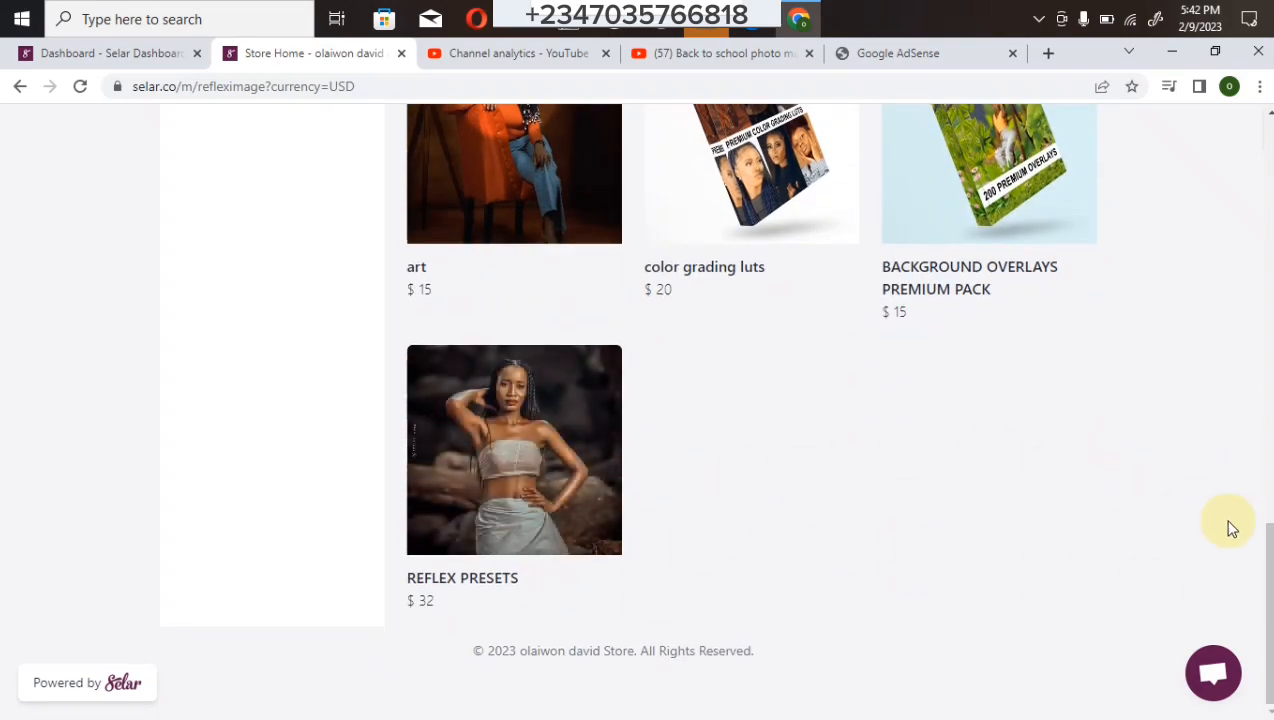
pyautogui.scroll(6, 1228, 526)
pyautogui.scroll(5, 750, 410)
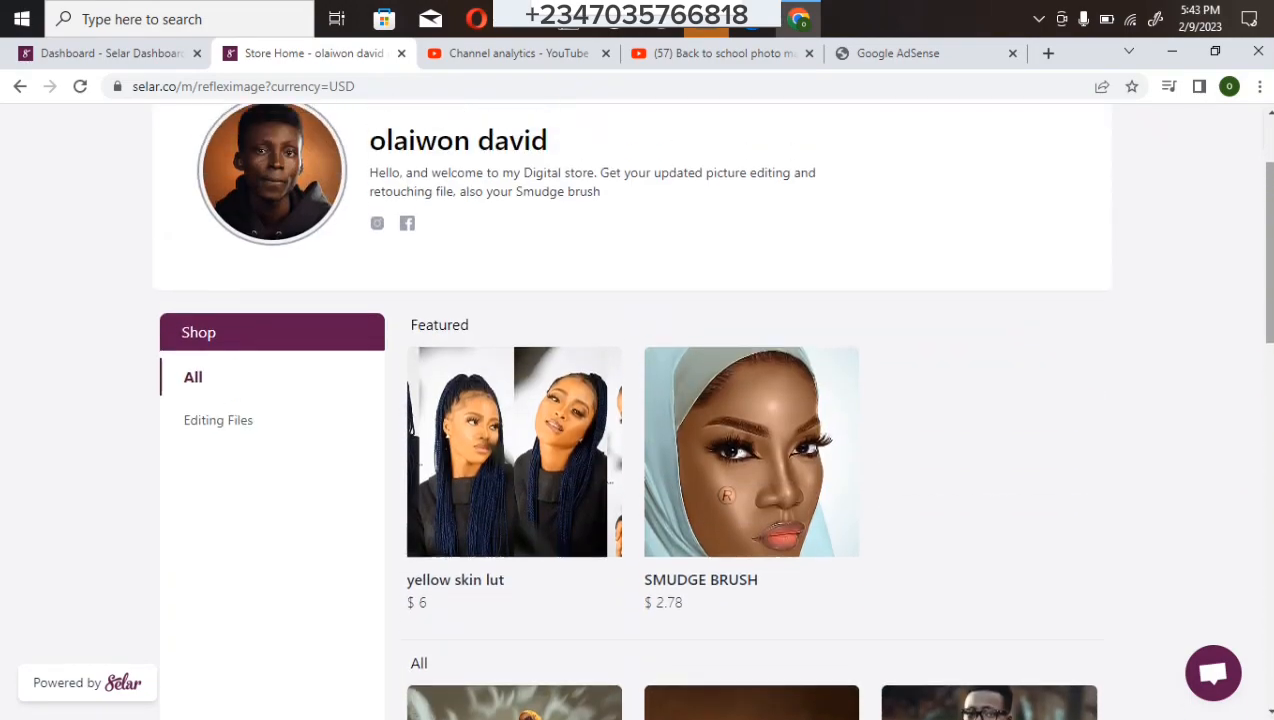
pyautogui.scroll(-11, 750, 410)
pyautogui.scroll(12, 1130, 220)
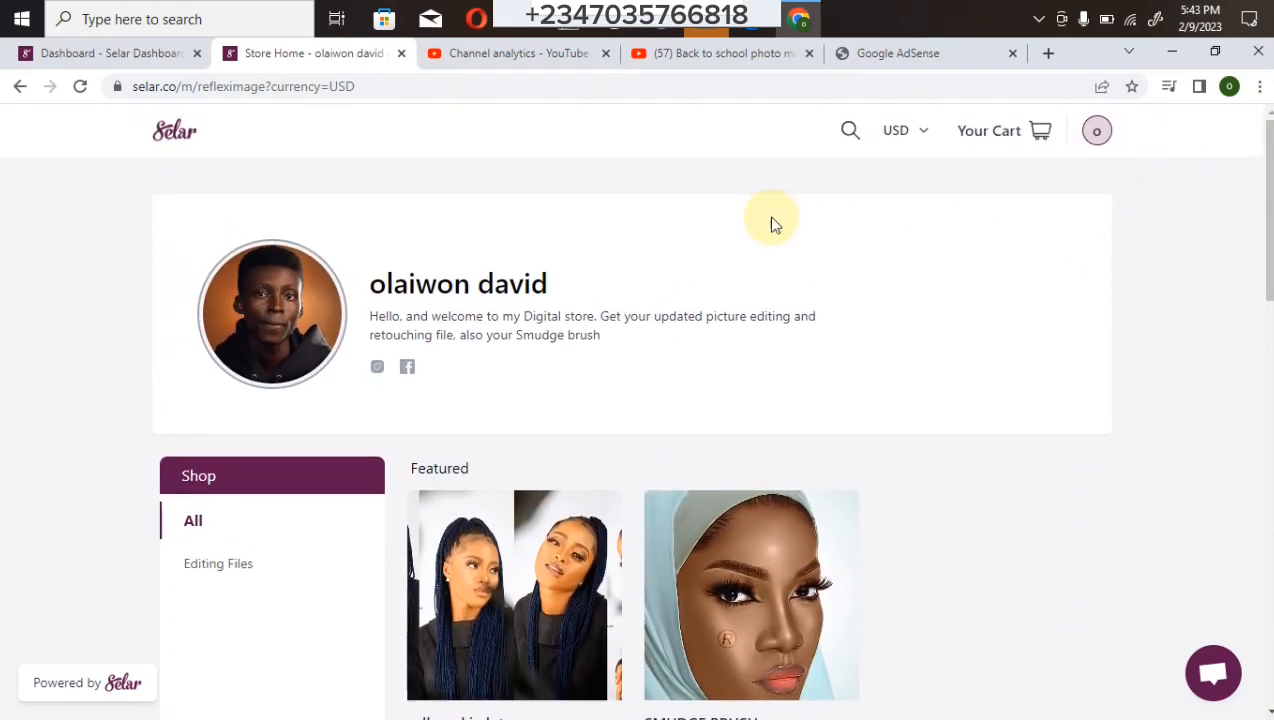
pyautogui.click(896, 130)
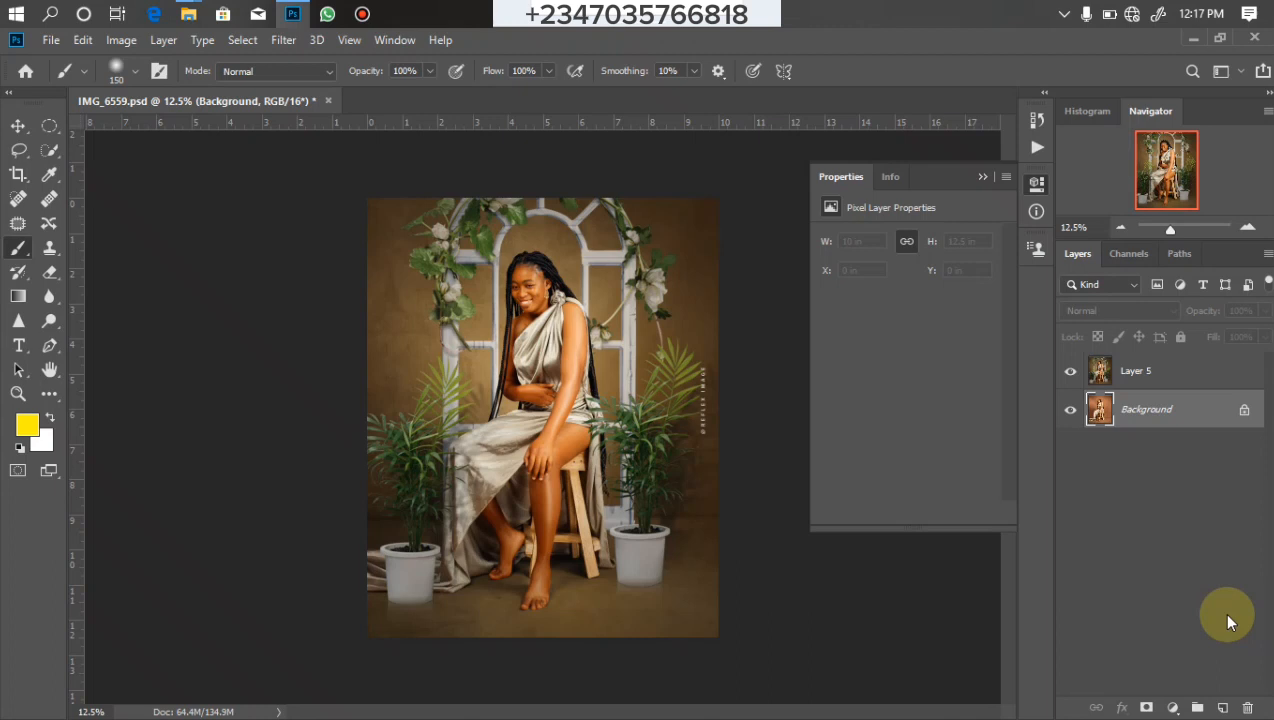
# Compare the finished composite with the original by hiding Layer 5, previewing IMG_6559 enlarged in File Explorer, and showing Layer 5 again in Photoshop
pyautogui.click(1070, 370)
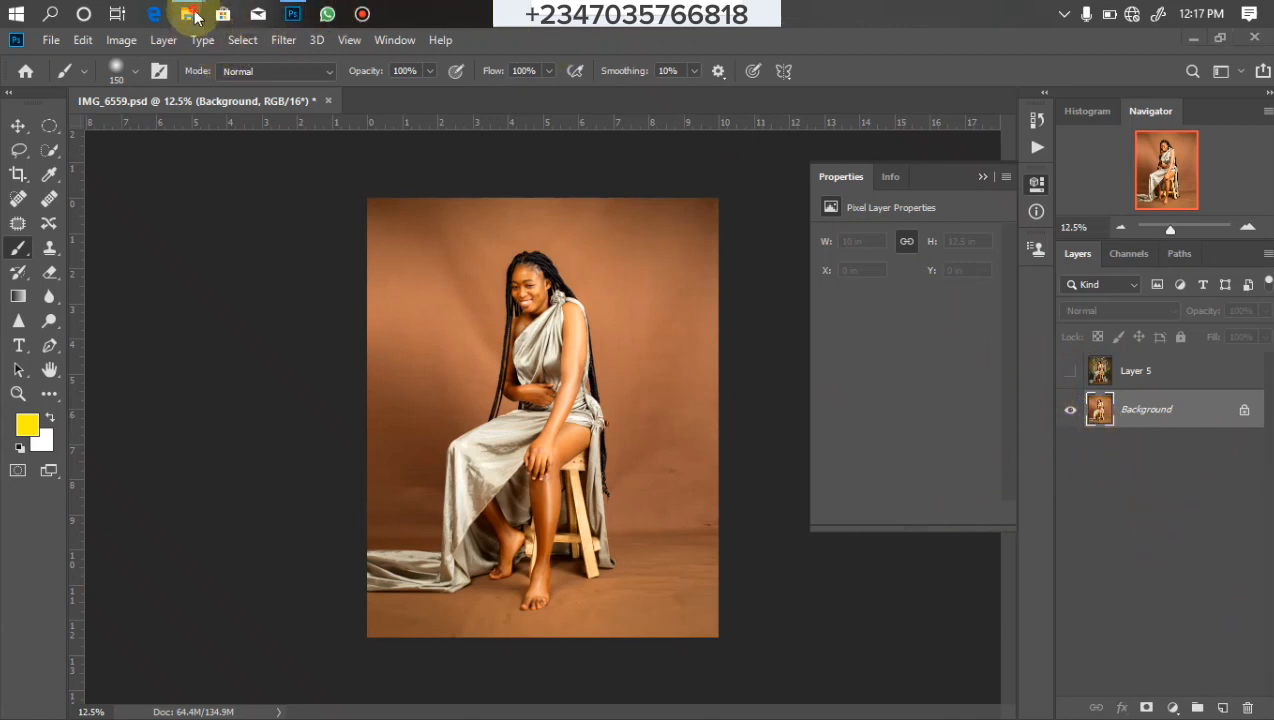
pyautogui.moveTo(190, 20)
pyautogui.click(166, 93)
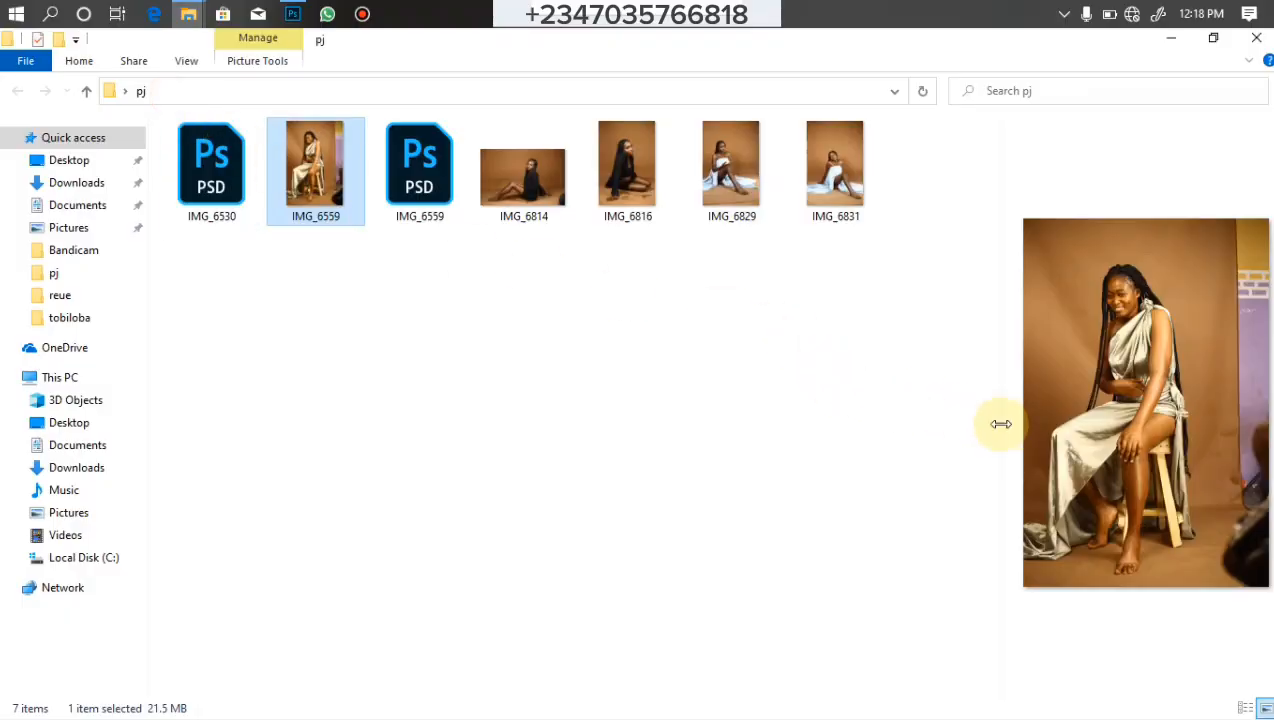
pyautogui.moveTo(1001, 418); pyautogui.dragTo(342, 357)
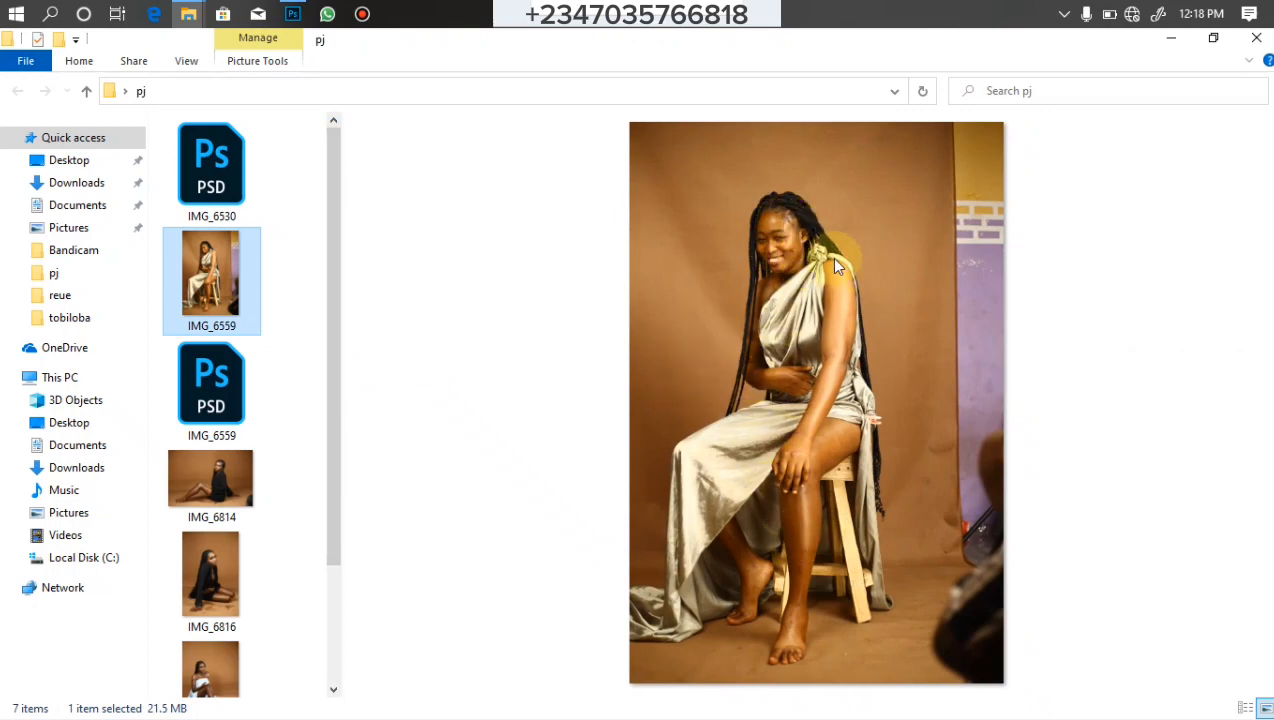
pyautogui.click(292, 14)
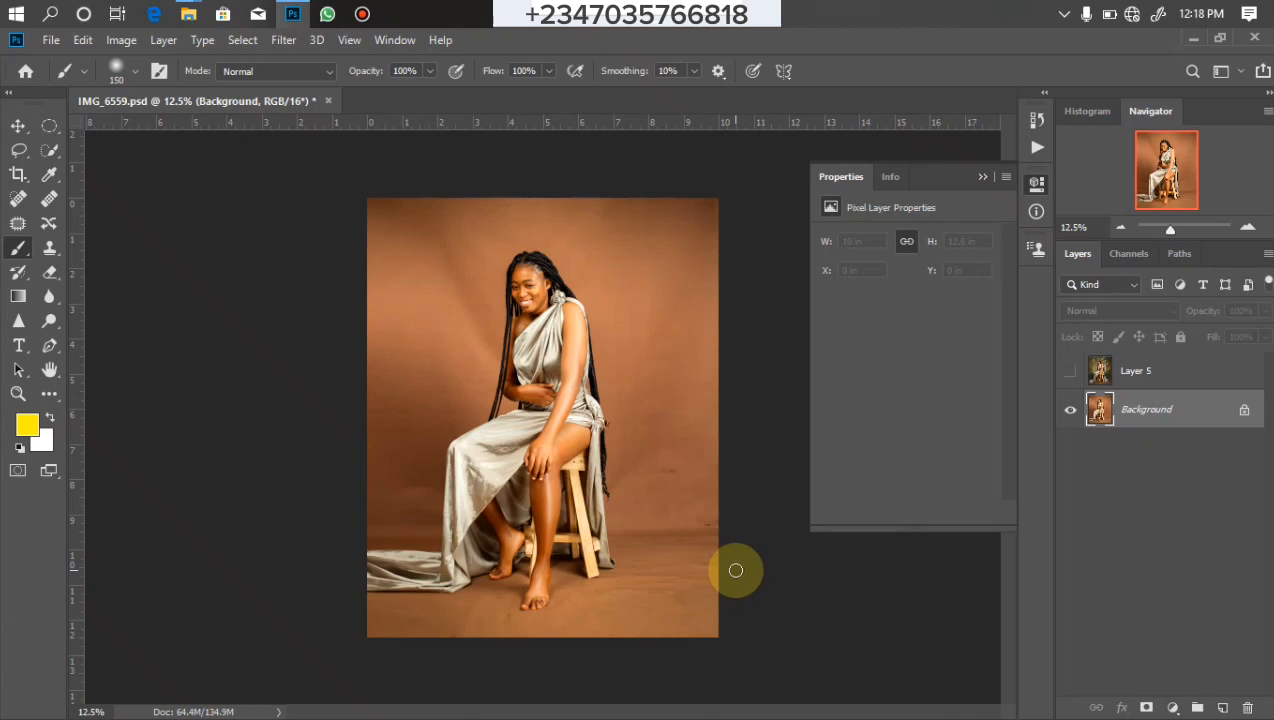
pyautogui.click(1070, 371)
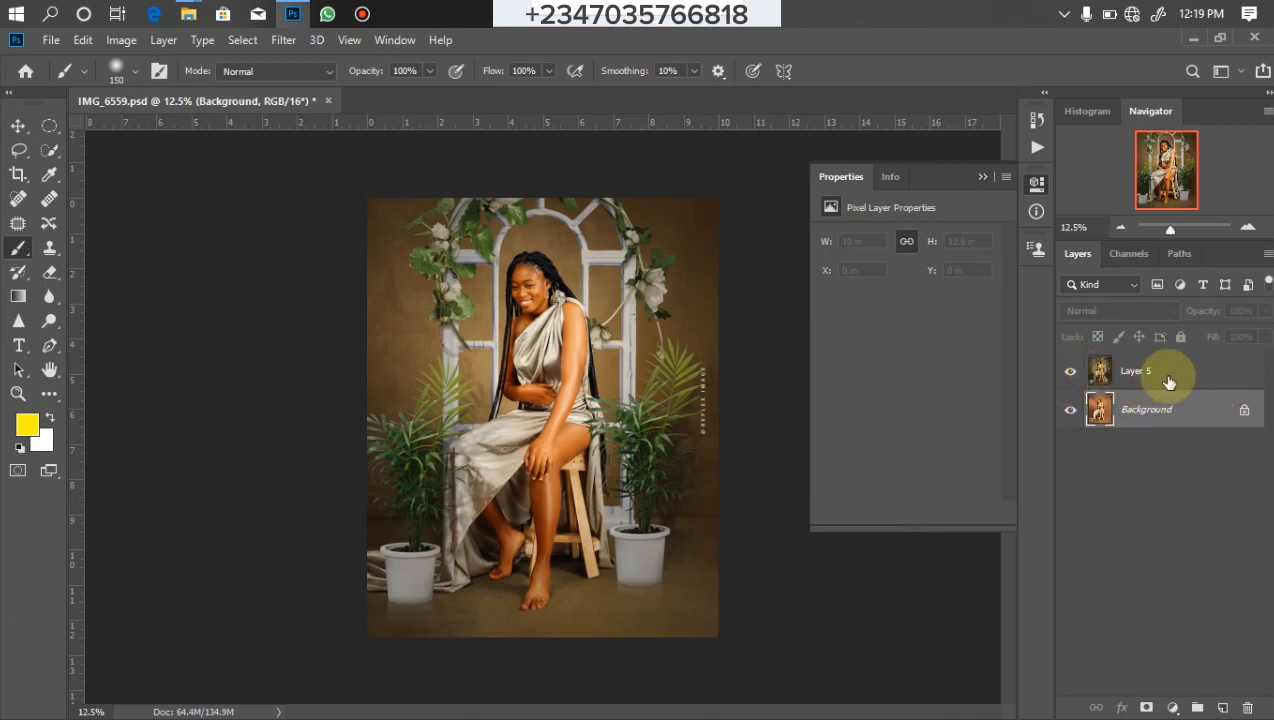
pyautogui.click(1095, 371)
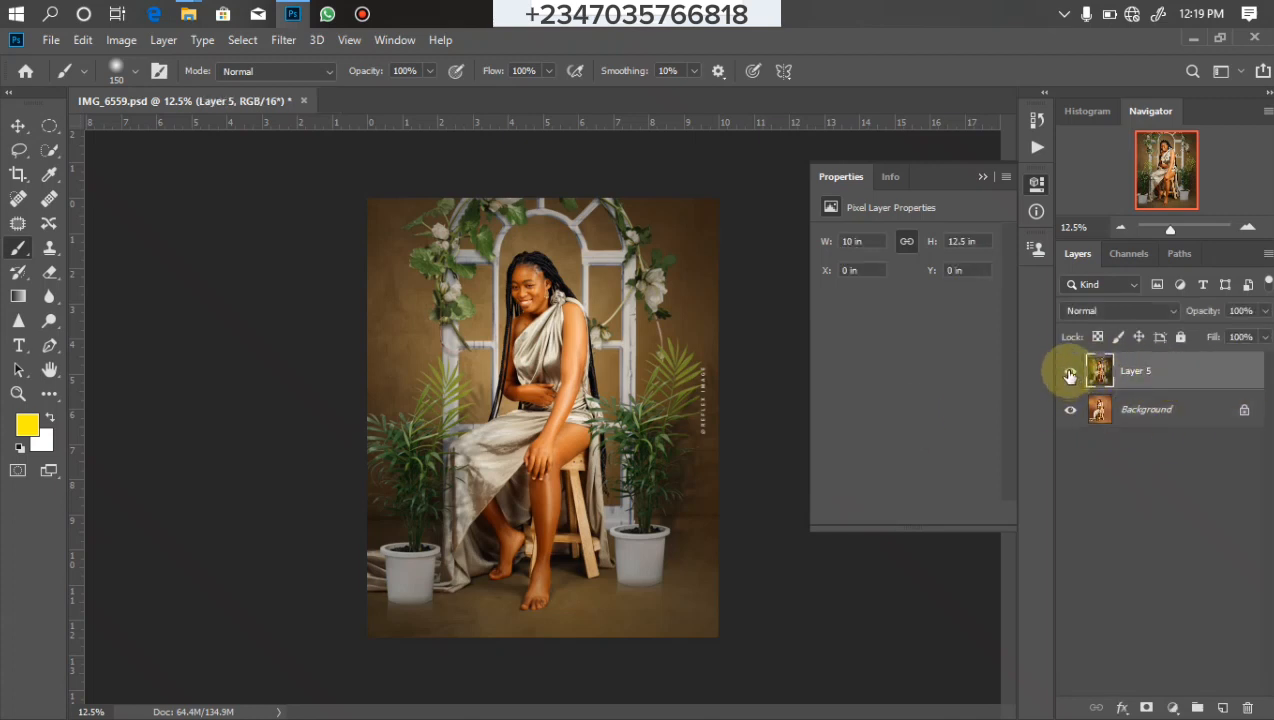
# Hide Layer 5 and duplicate the Background layer
pyautogui.click(1070, 371)
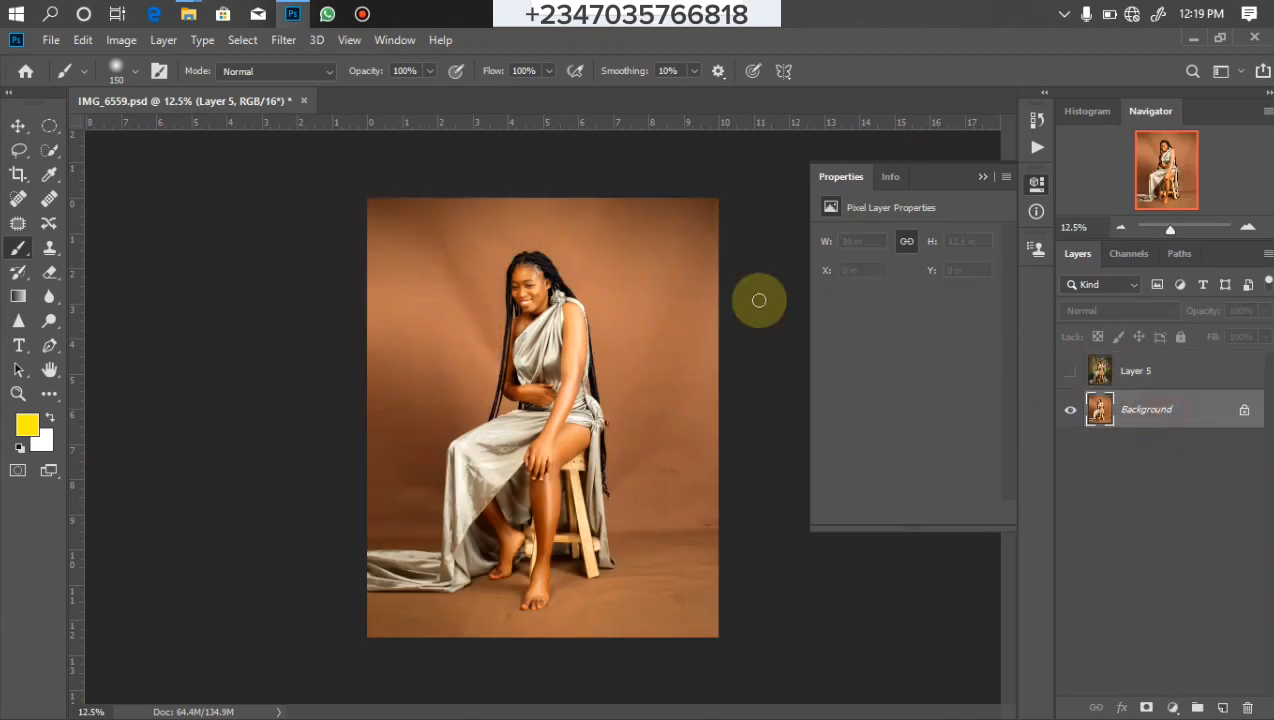
pyautogui.click(1192, 410)
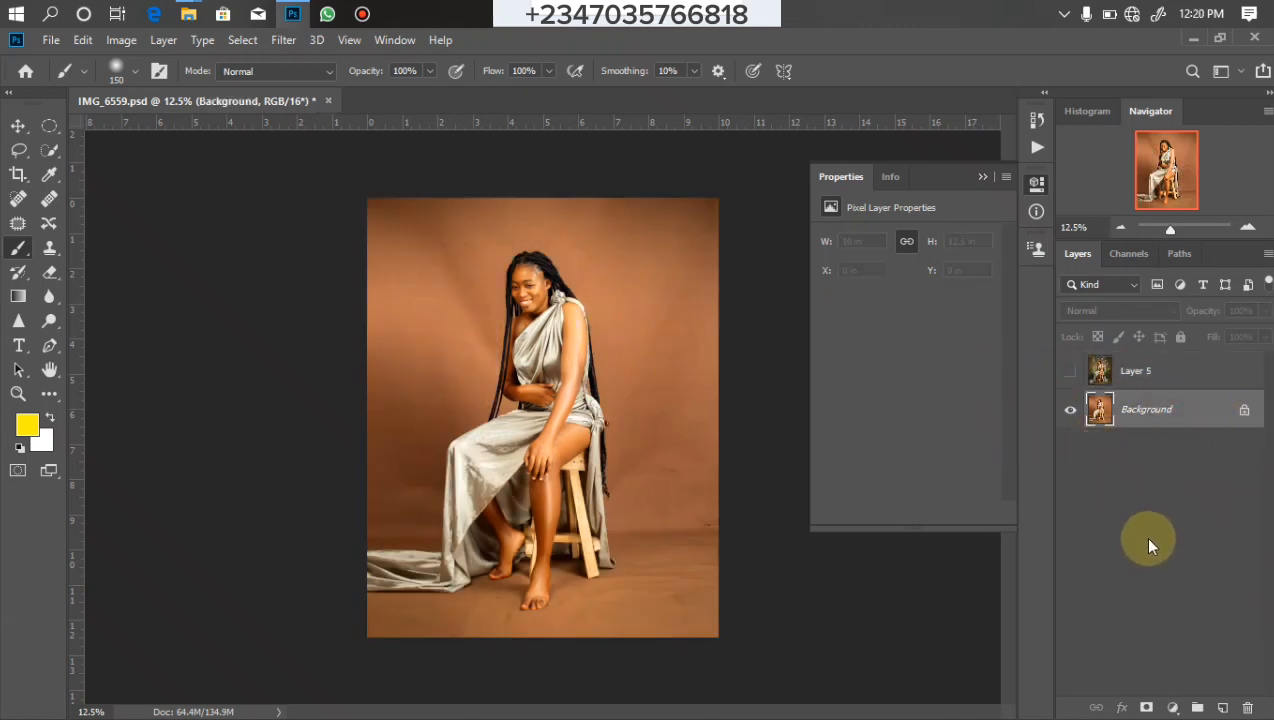
pyautogui.hotkey('ctrl', 'j')
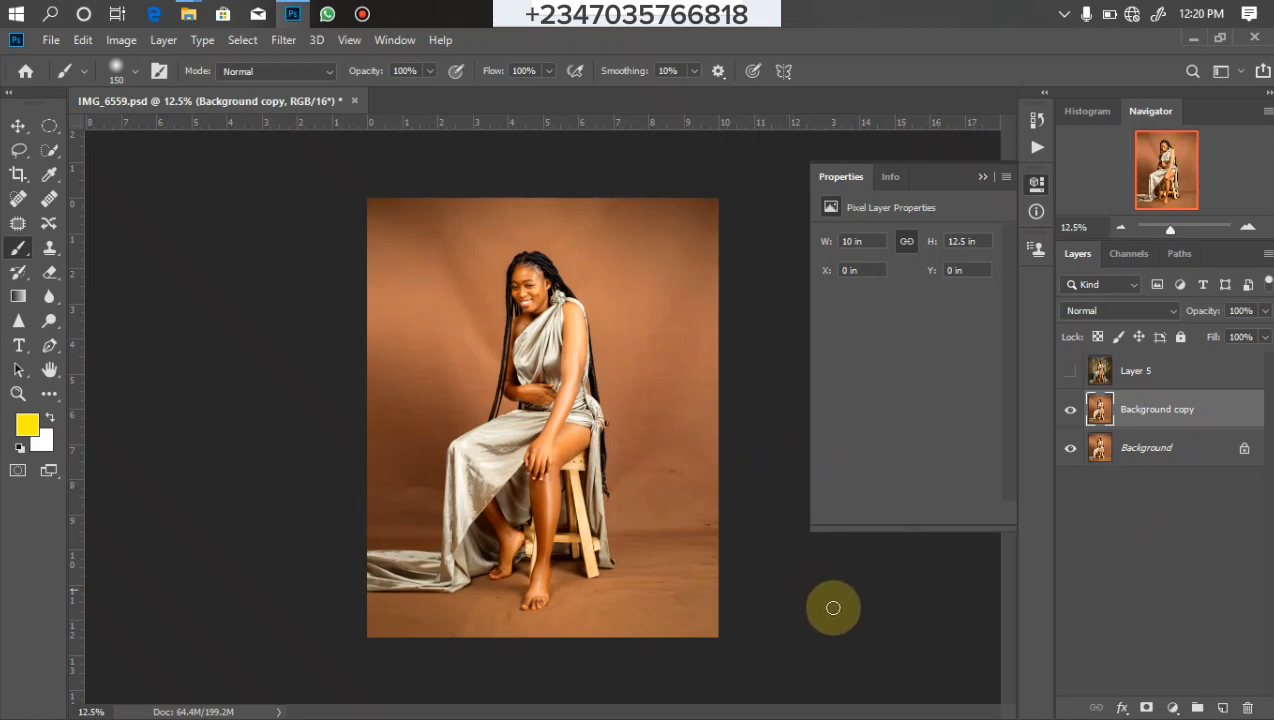
# Load the saved channel outlining the seated woman from IMG_6559.psd as a new selection
pyautogui.click(243, 41)
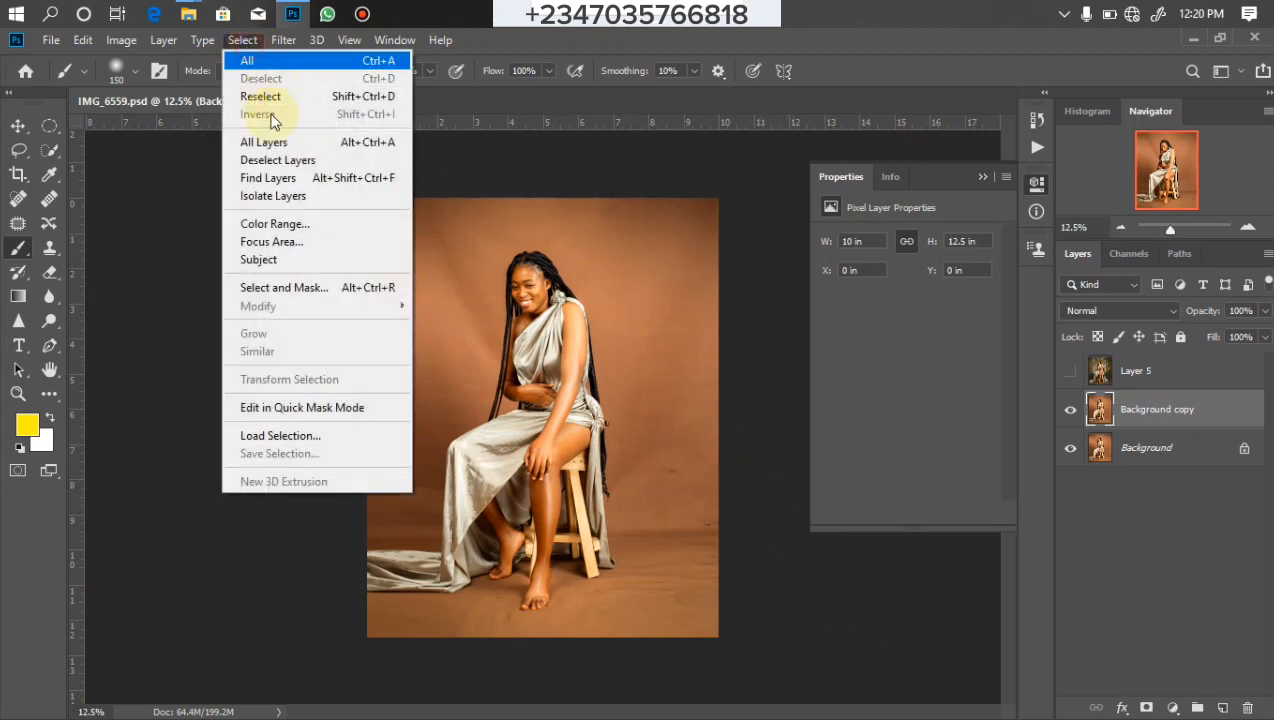
pyautogui.click(321, 434)
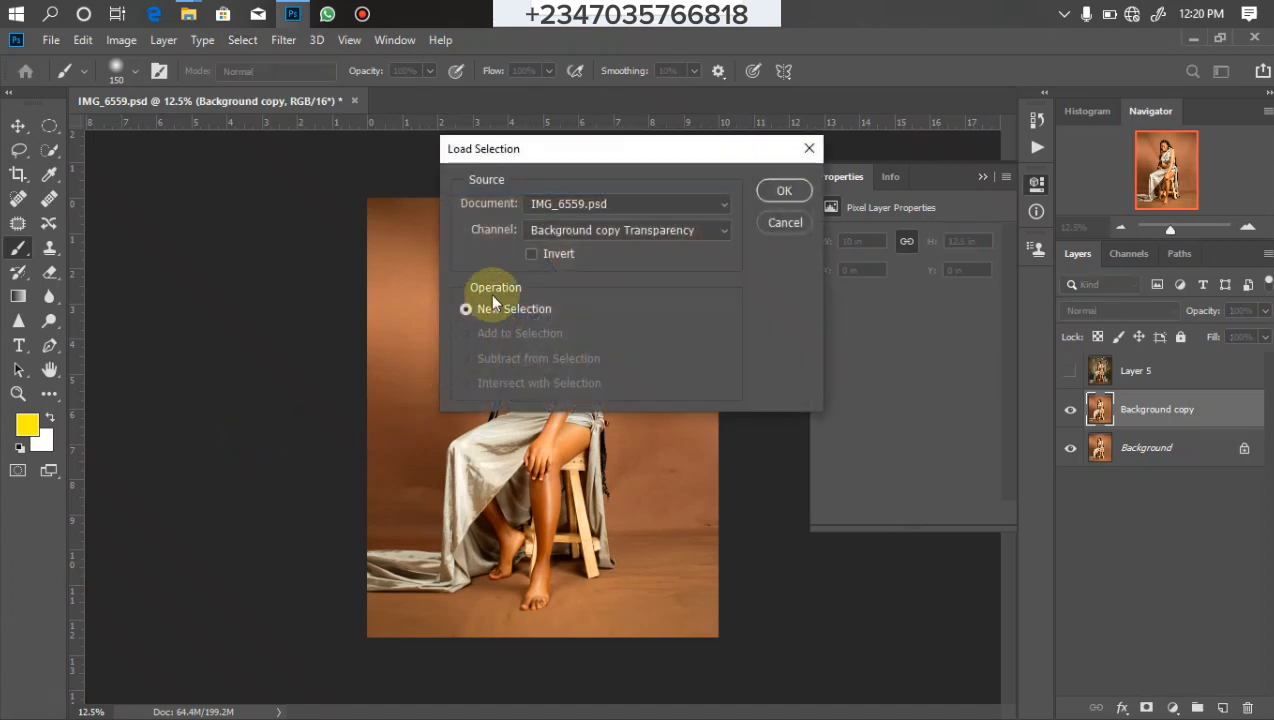
pyautogui.click(606, 228)
pyautogui.click(564, 280)
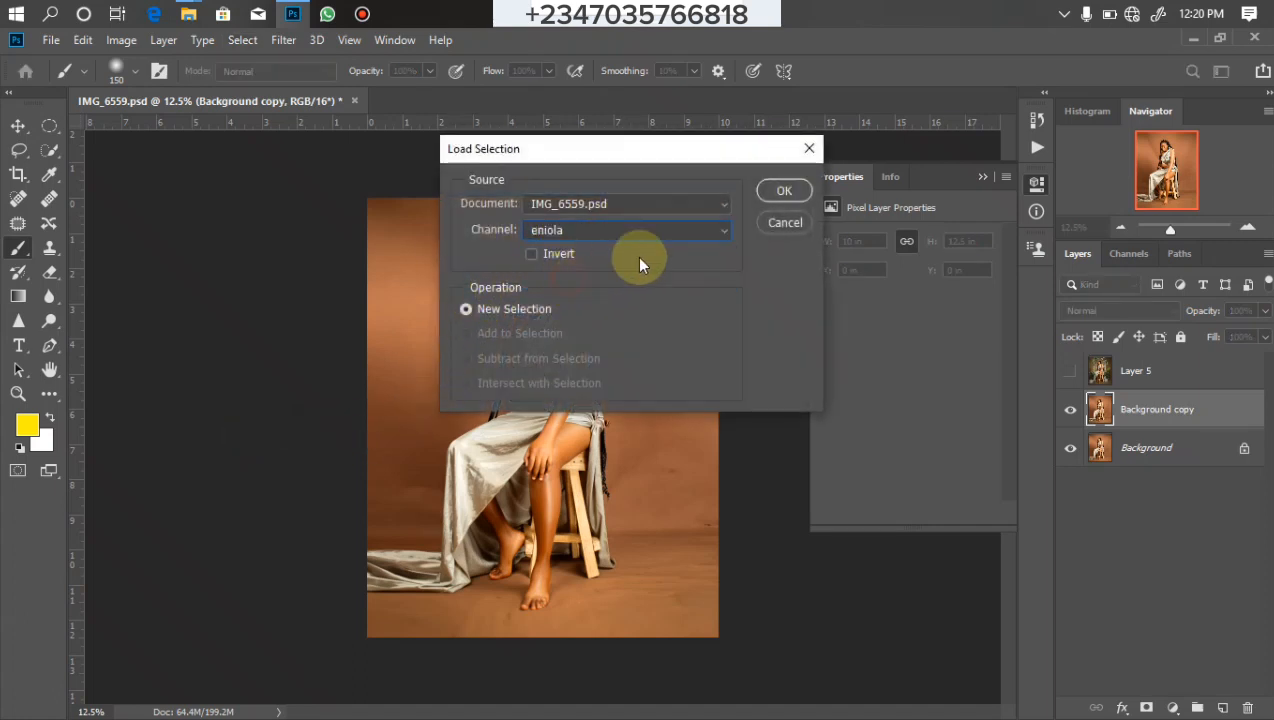
pyautogui.click(782, 192)
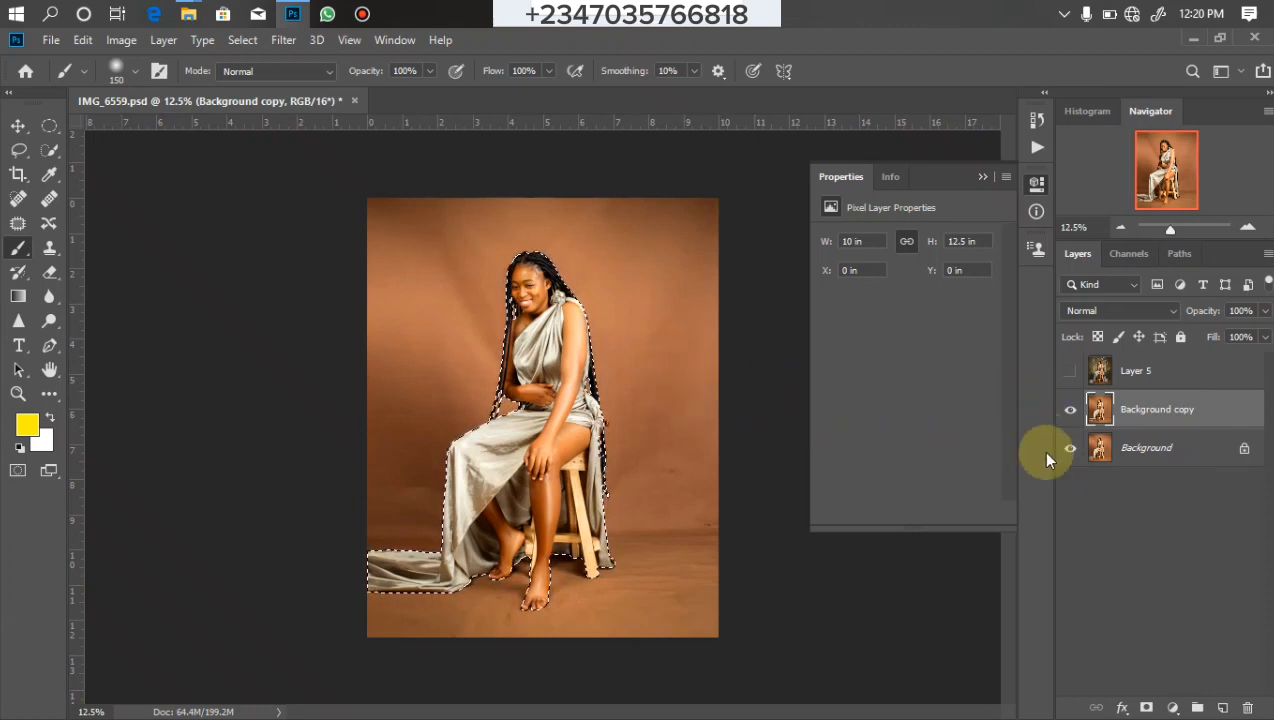
# Mask the Background copy layer with the selection, and check the cutout by briefly hiding the Background layer
pyautogui.click(1147, 707)
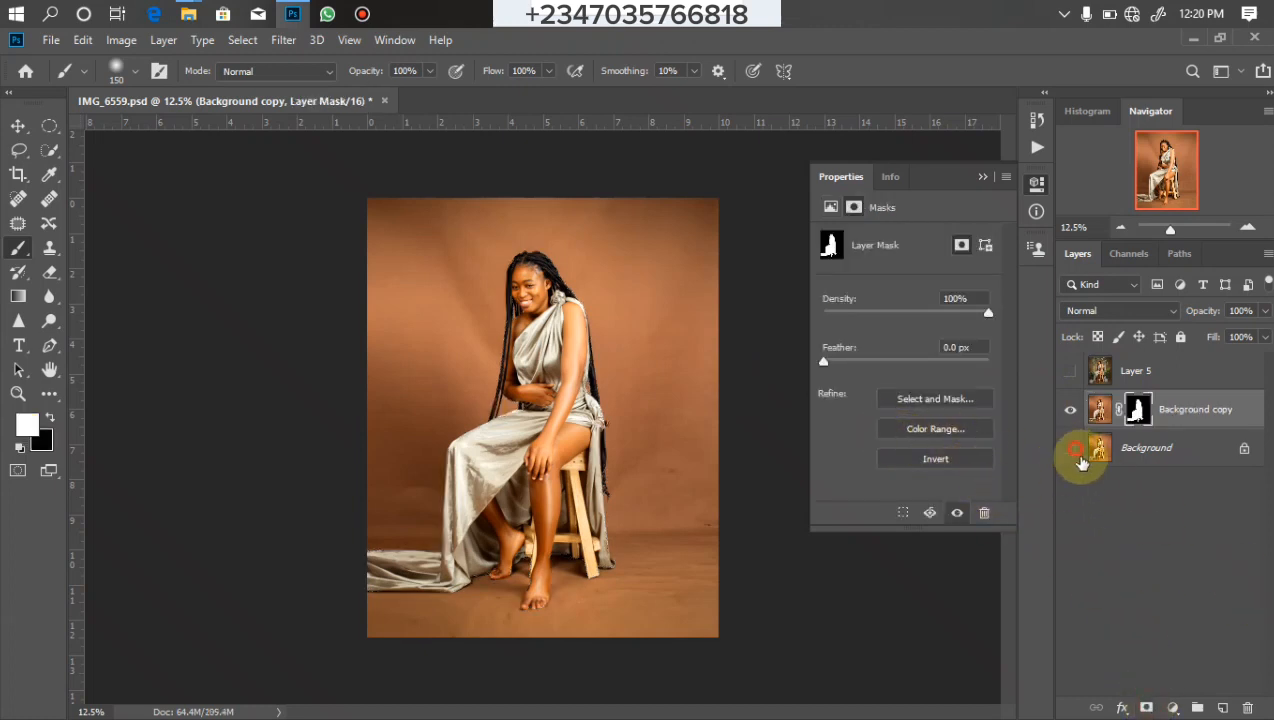
pyautogui.click(1070, 449)
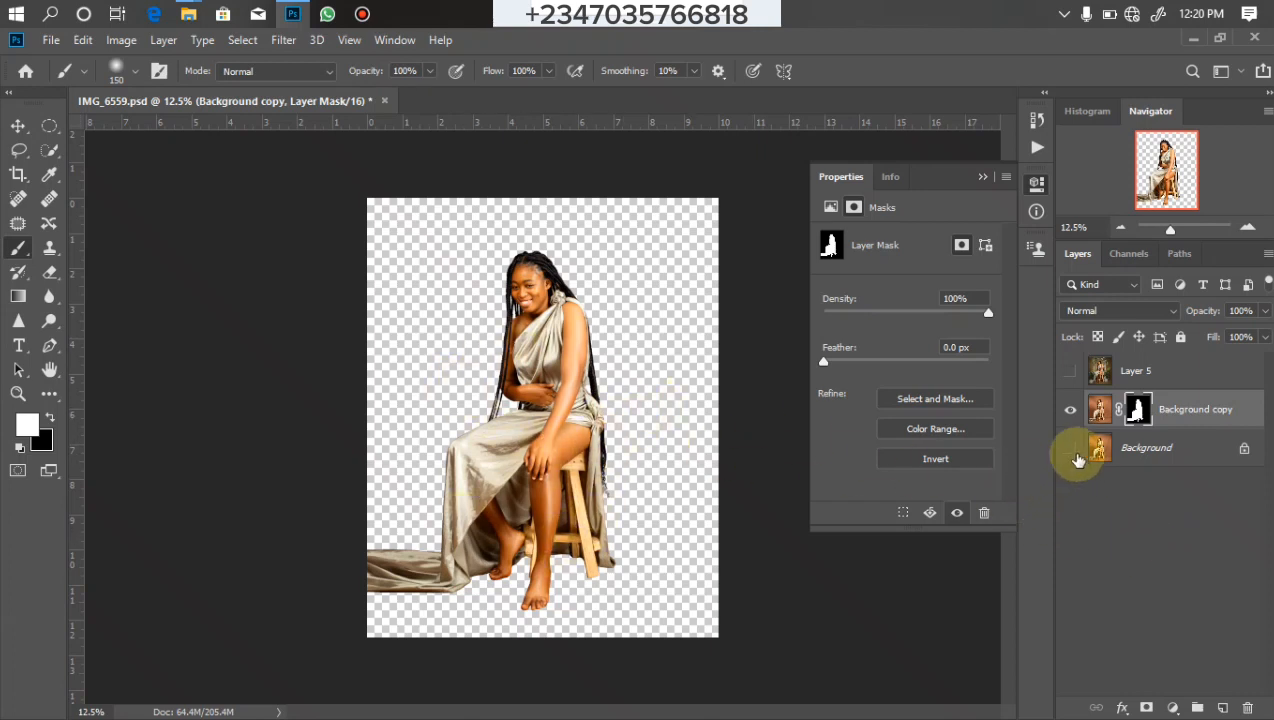
pyautogui.click(1070, 449)
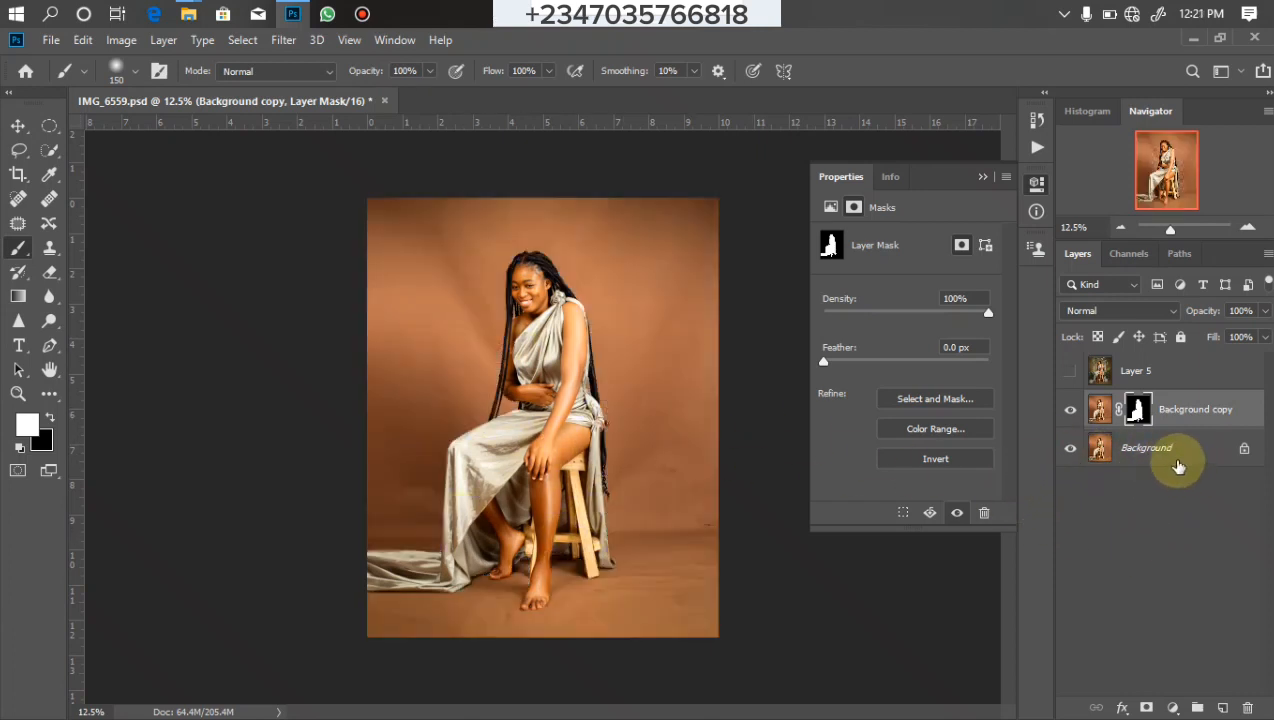
# Duplicate the Background layer once more and load the Background copy's layer mask as a selection
pyautogui.click(1182, 449)
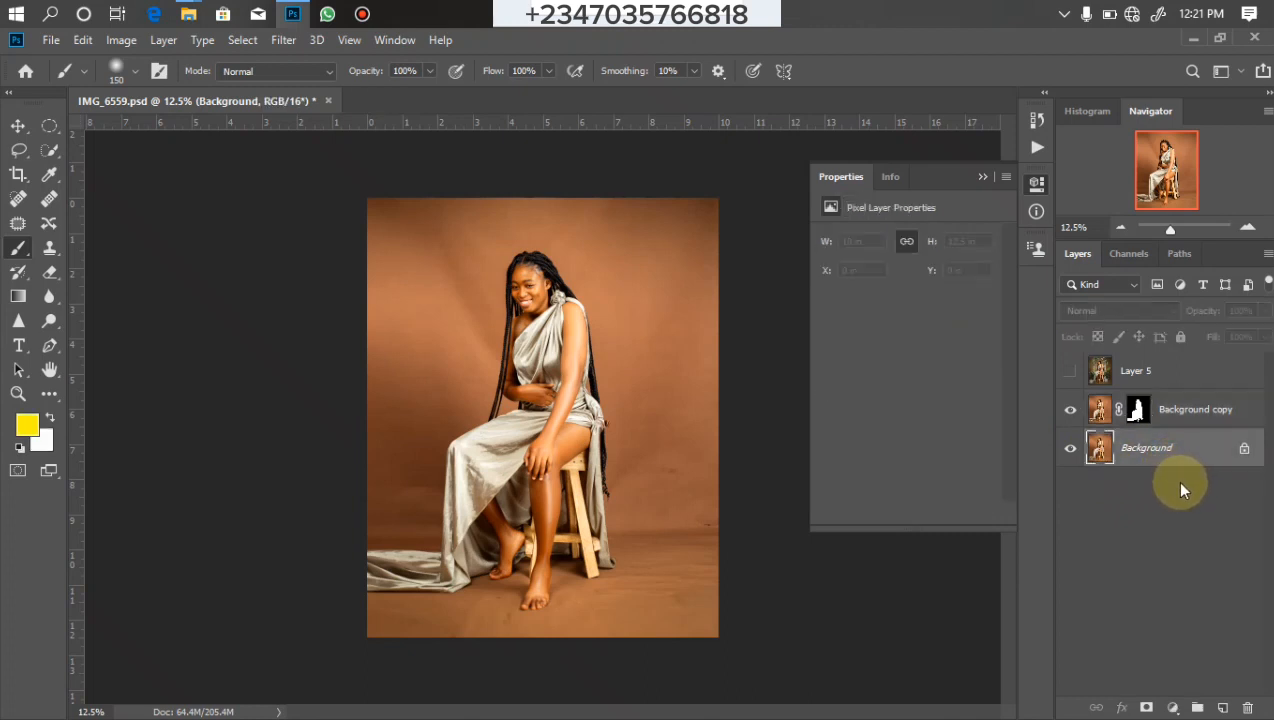
pyautogui.hotkey('ctrl', 'j')
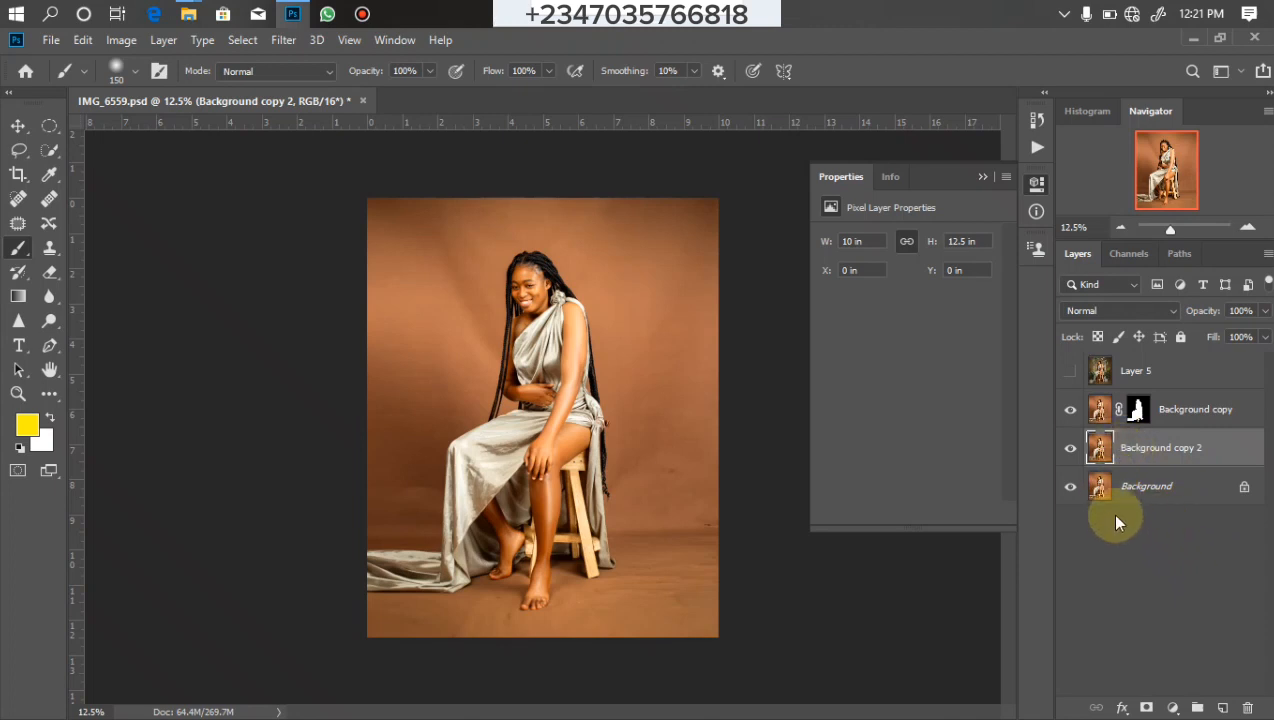
pyautogui.moveTo(1134, 416)
pyautogui.mouseDown()
pyautogui.moveTo(1194, 418)
pyautogui.moveTo(1092, 420)
pyautogui.moveTo(1209, 432)
pyautogui.moveTo(1175, 535)
pyautogui.moveTo(1138, 418)
pyautogui.mouseUp()
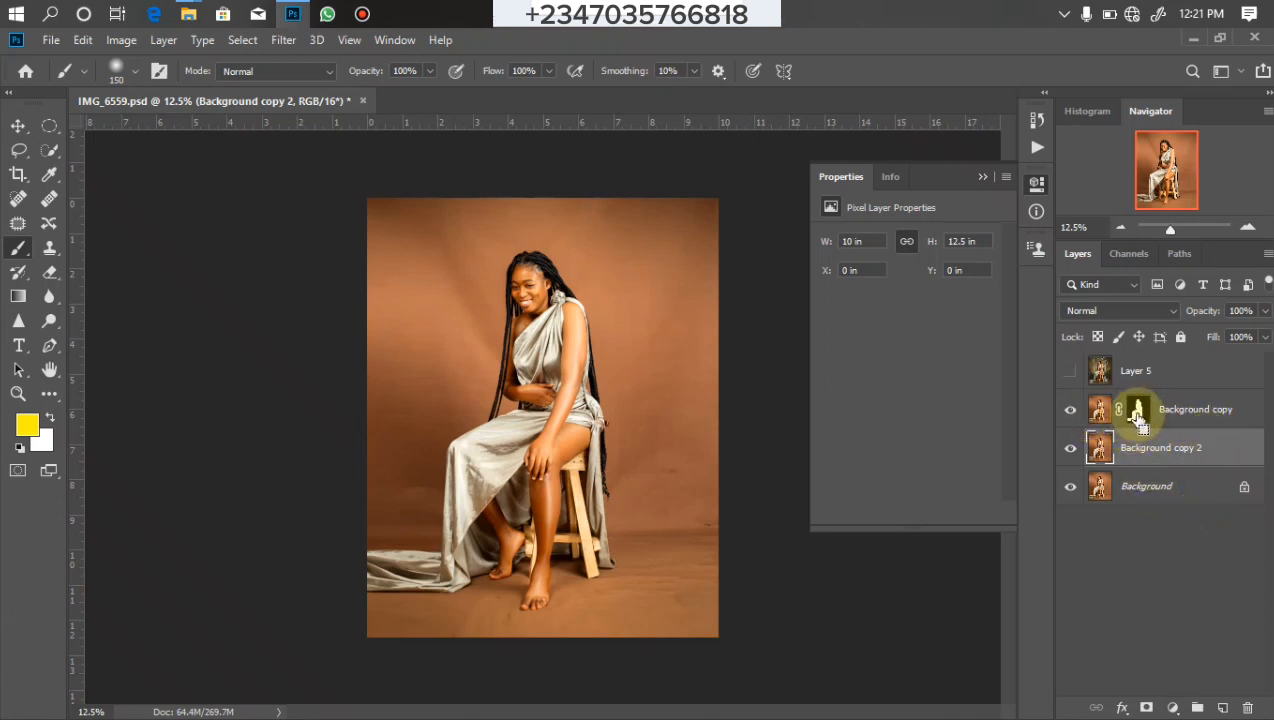
pyautogui.keyDown('ctrl'); pyautogui.click(1138, 418); pyautogui.keyUp('ctrl')
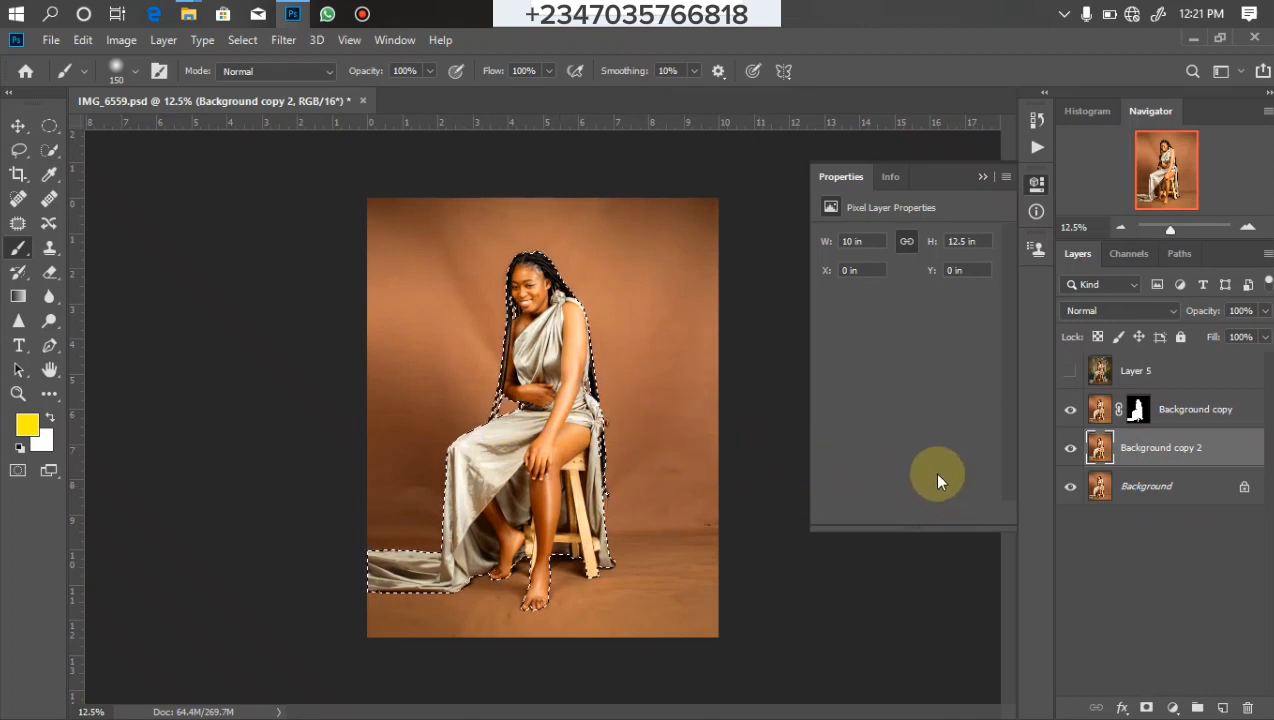
# Expand the selection around the woman by 8 pixels
pyautogui.click(242, 40)
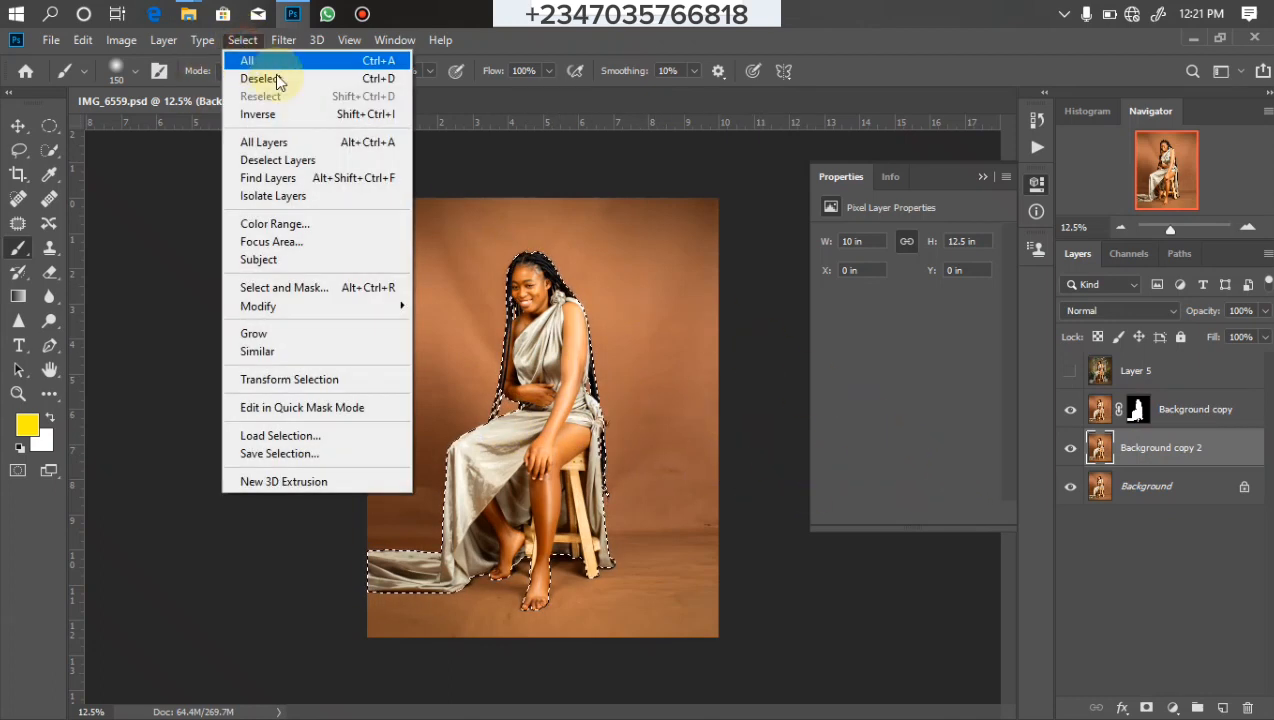
pyautogui.moveTo(365, 308)
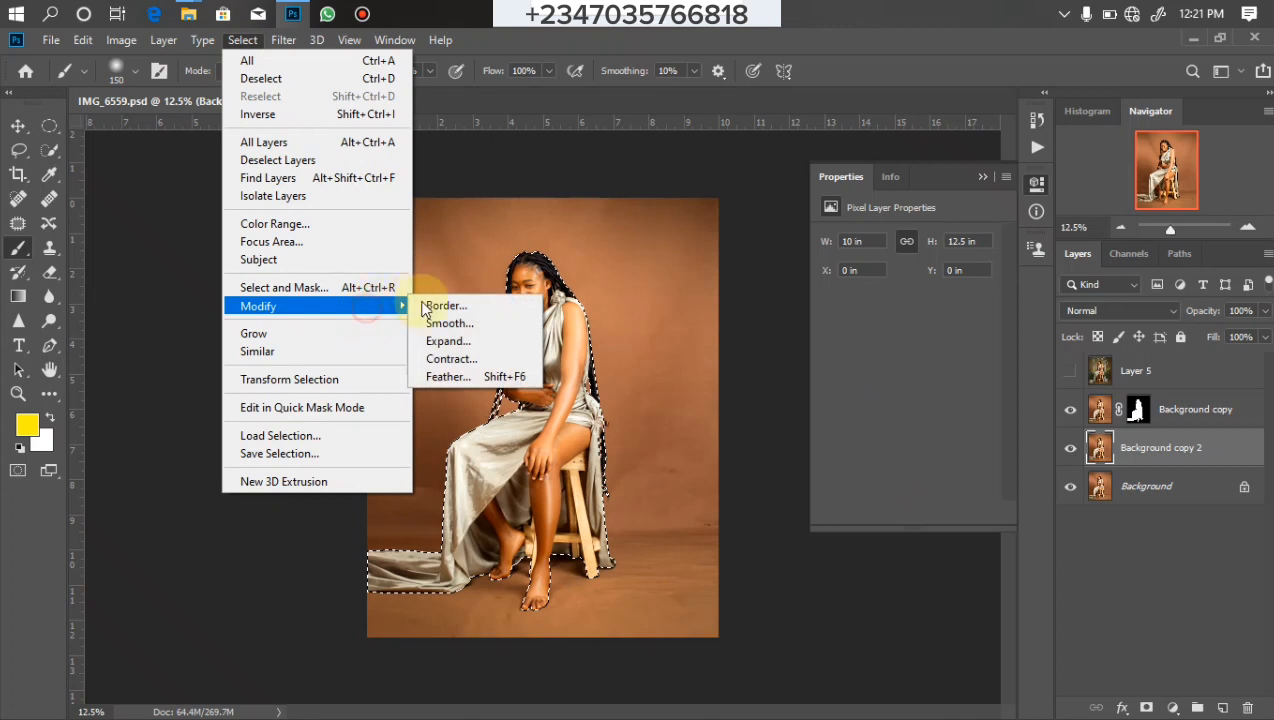
pyautogui.click(453, 344)
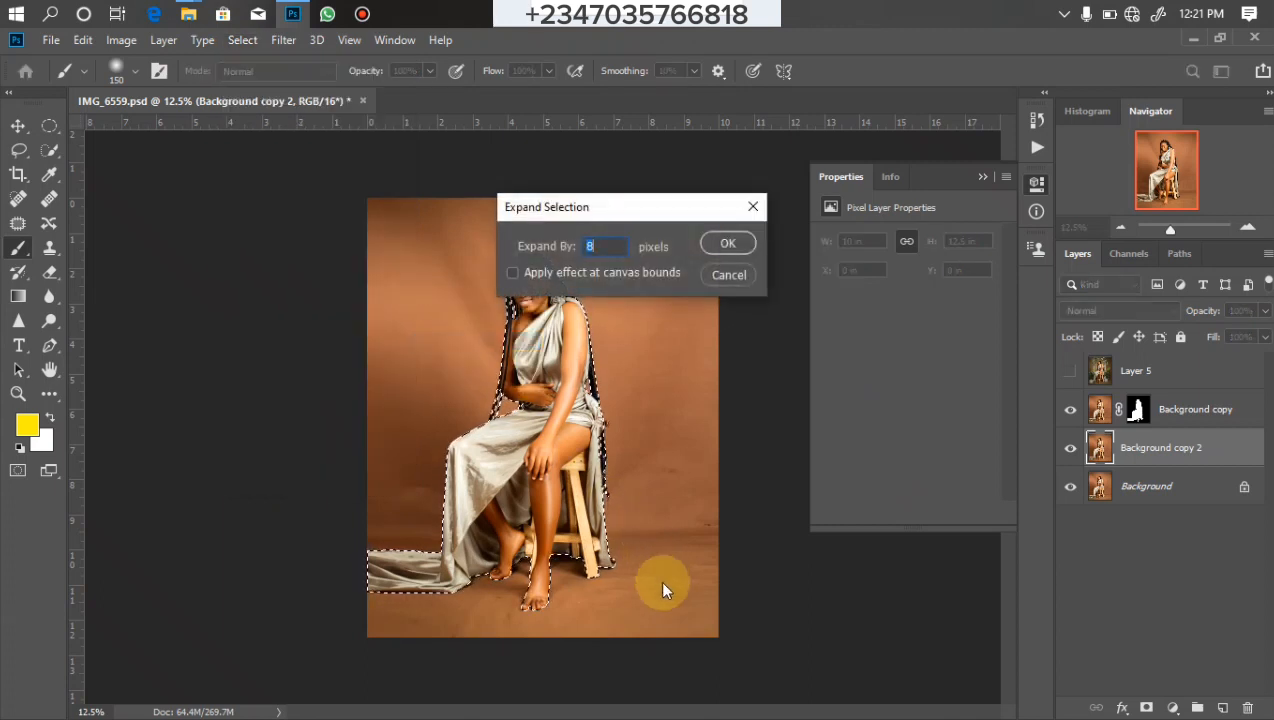
pyautogui.press('Return')
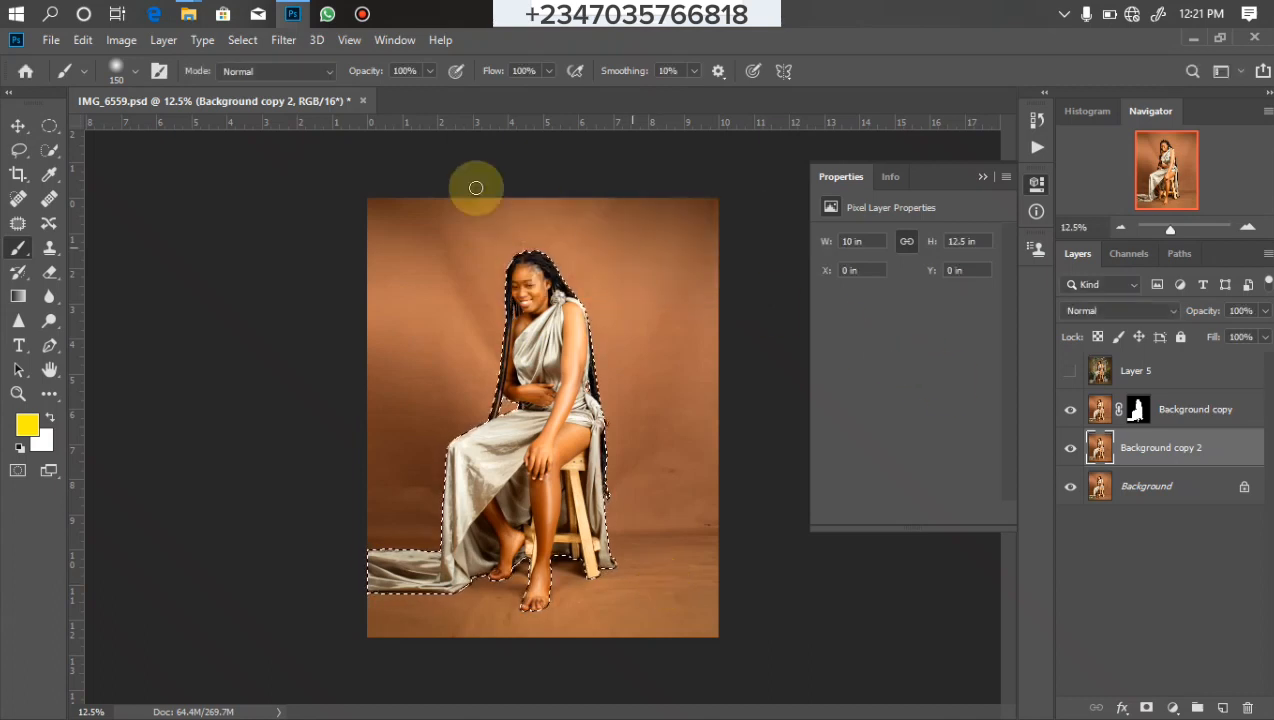
# Clear the selected woman from the Background copy 2 layer, deselect, and apply a Gaussian Blur with a 49.8-pixel radius to the layer
pyautogui.click(1100, 449)
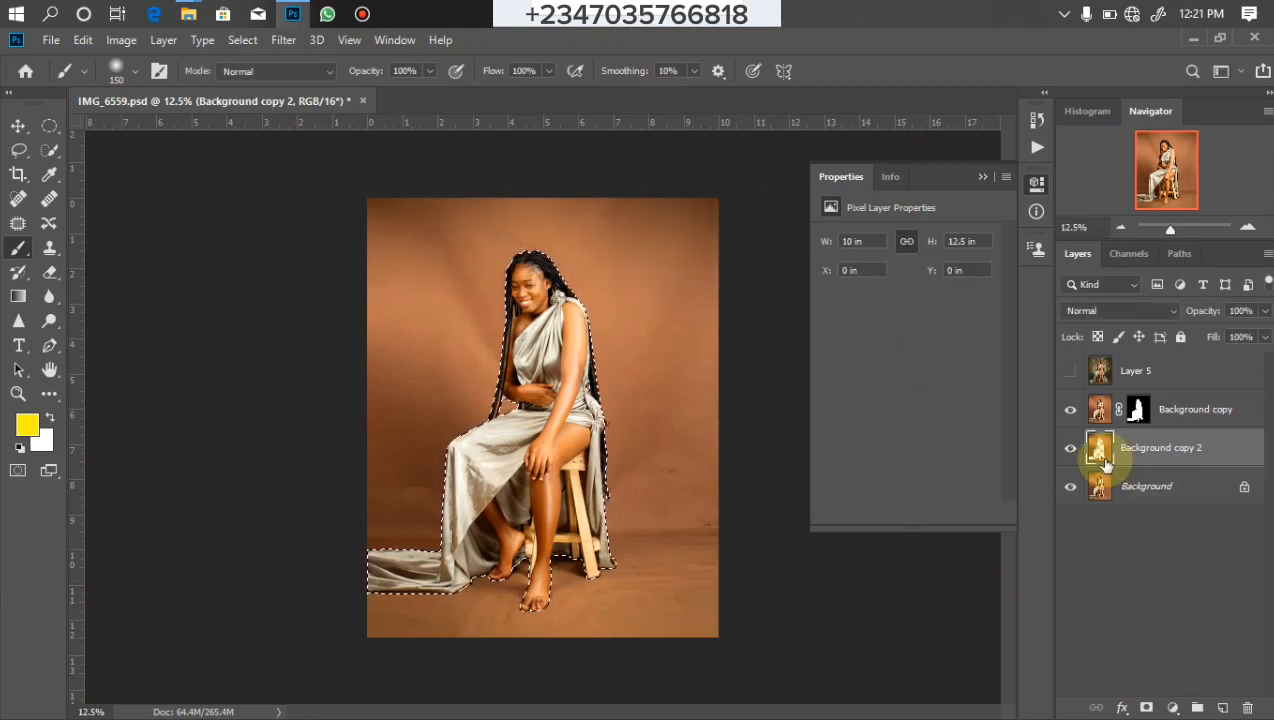
pyautogui.hotkey('ctrl', 'd')
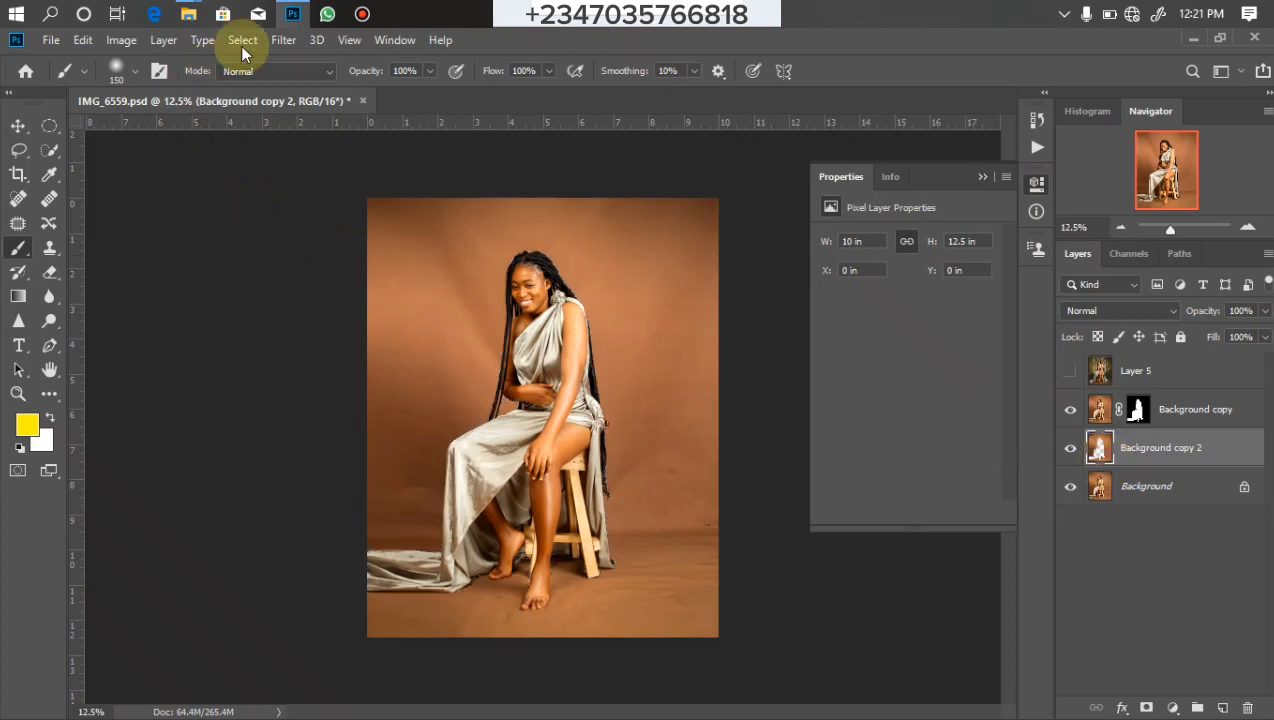
pyautogui.click(280, 42)
pyautogui.moveTo(390, 252)
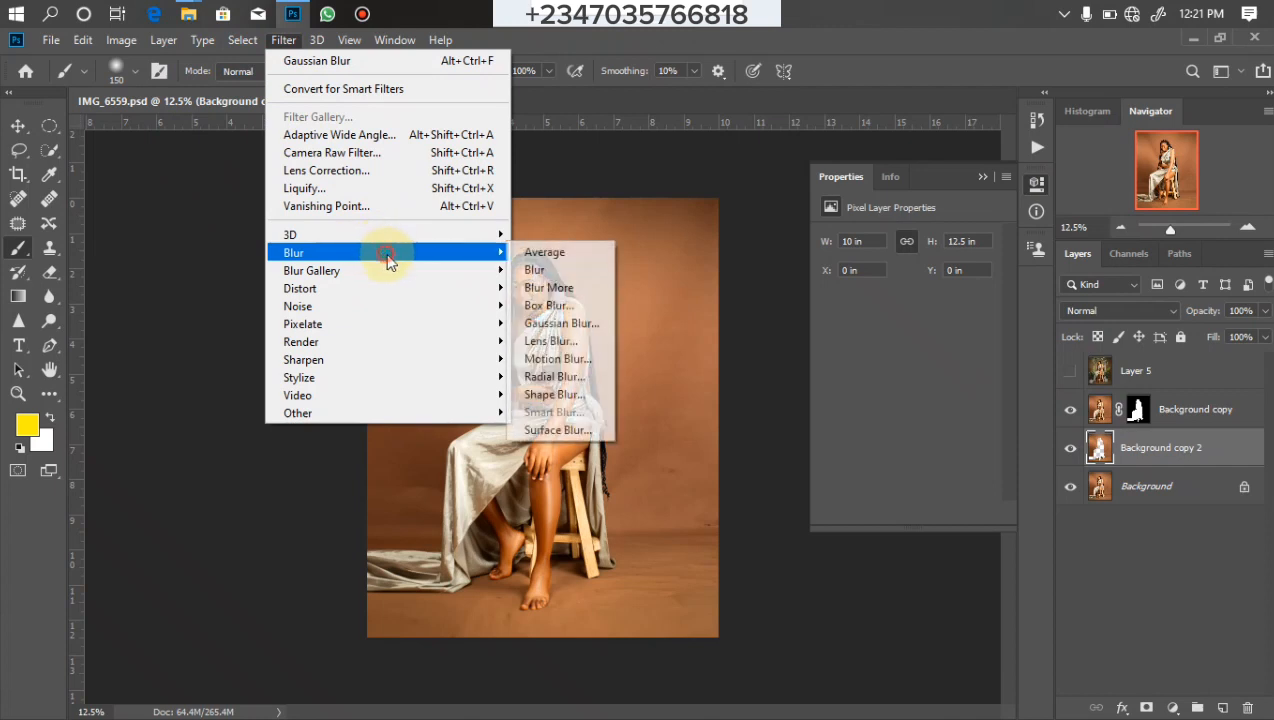
pyautogui.click(546, 325)
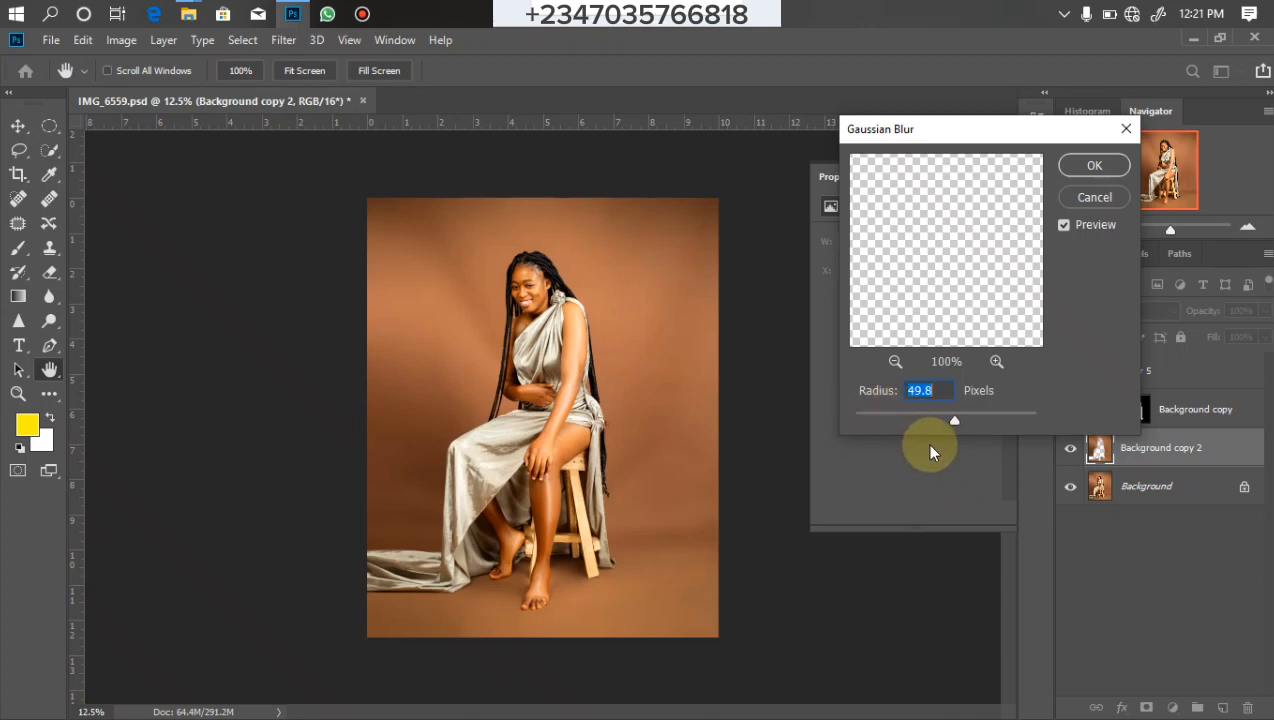
pyautogui.press('Return')
pyautogui.press('b')
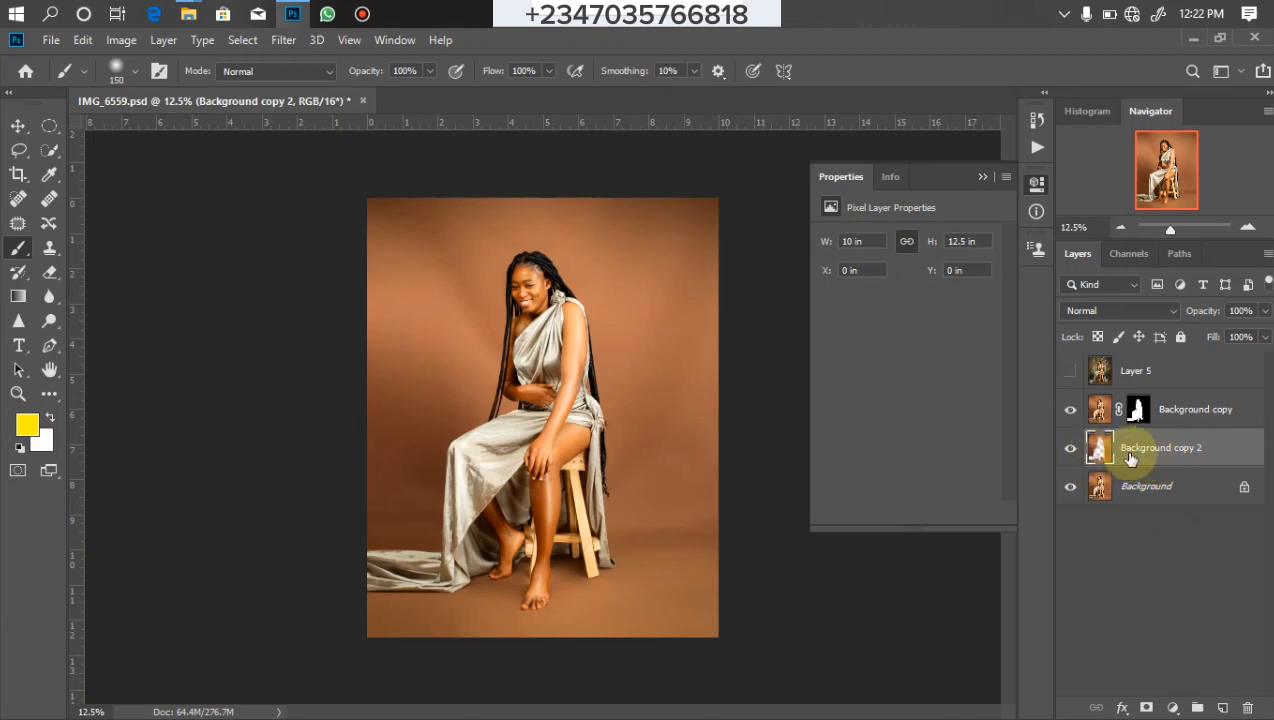
# Add a layer mask to Background copy 2 and paint black with a size 300 soft brush over the floor around the feet and trailing fabric
pyautogui.click(1146, 707)
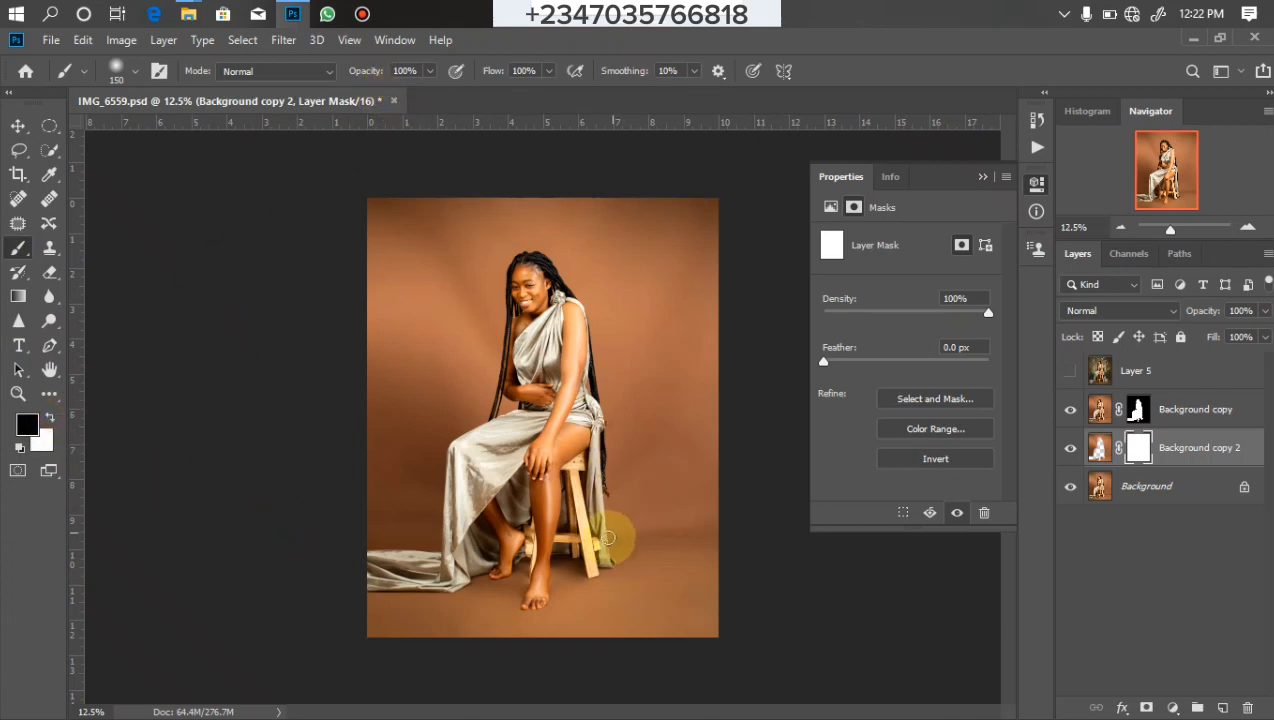
pyautogui.press(']')
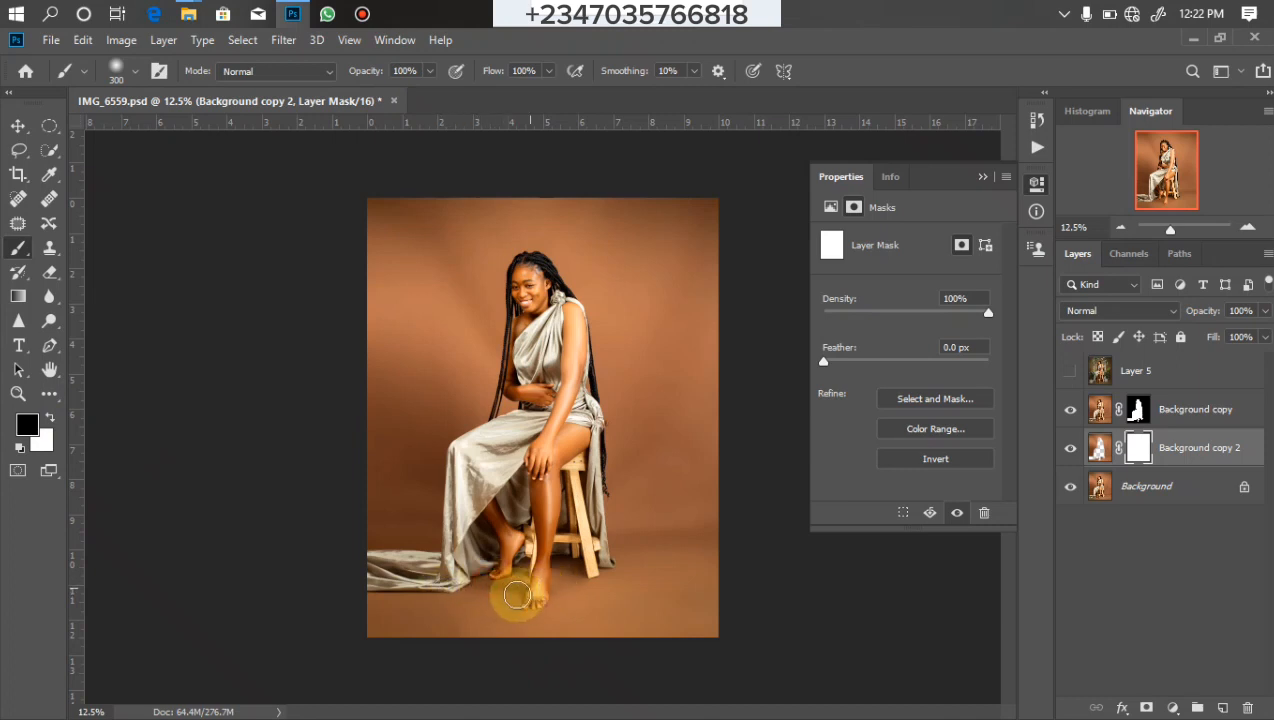
pyautogui.moveTo(400, 585)
pyautogui.mouseDown()
pyautogui.moveTo(378, 583)
pyautogui.moveTo(392, 526)
pyautogui.mouseUp()
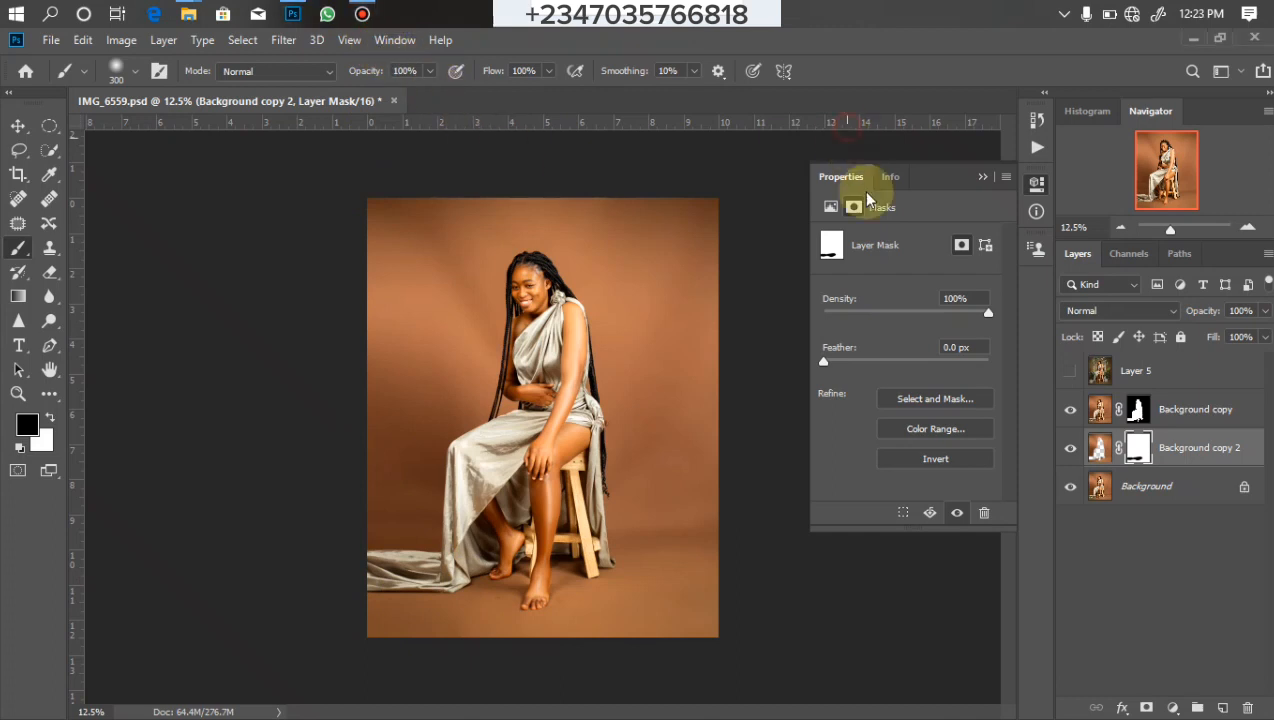
pyautogui.moveTo(435, 583)
pyautogui.mouseDown()
pyautogui.moveTo(358, 595)
pyautogui.moveTo(511, 563)
pyautogui.moveTo(571, 565)
pyautogui.moveTo(540, 580)
pyautogui.moveTo(572, 576)
pyautogui.moveTo(551, 589)
pyautogui.moveTo(538, 563)
pyautogui.moveTo(489, 565)
pyautogui.moveTo(513, 587)
pyautogui.moveTo(503, 585)
pyautogui.moveTo(583, 583)
pyautogui.moveTo(640, 607)
pyautogui.moveTo(589, 547)
pyautogui.moveTo(665, 591)
pyautogui.moveTo(769, 534)
pyautogui.moveTo(673, 537)
pyautogui.moveTo(655, 581)
pyautogui.moveTo(637, 557)
pyautogui.moveTo(501, 551)
pyautogui.moveTo(480, 493)
pyautogui.moveTo(538, 507)
pyautogui.mouseUp()
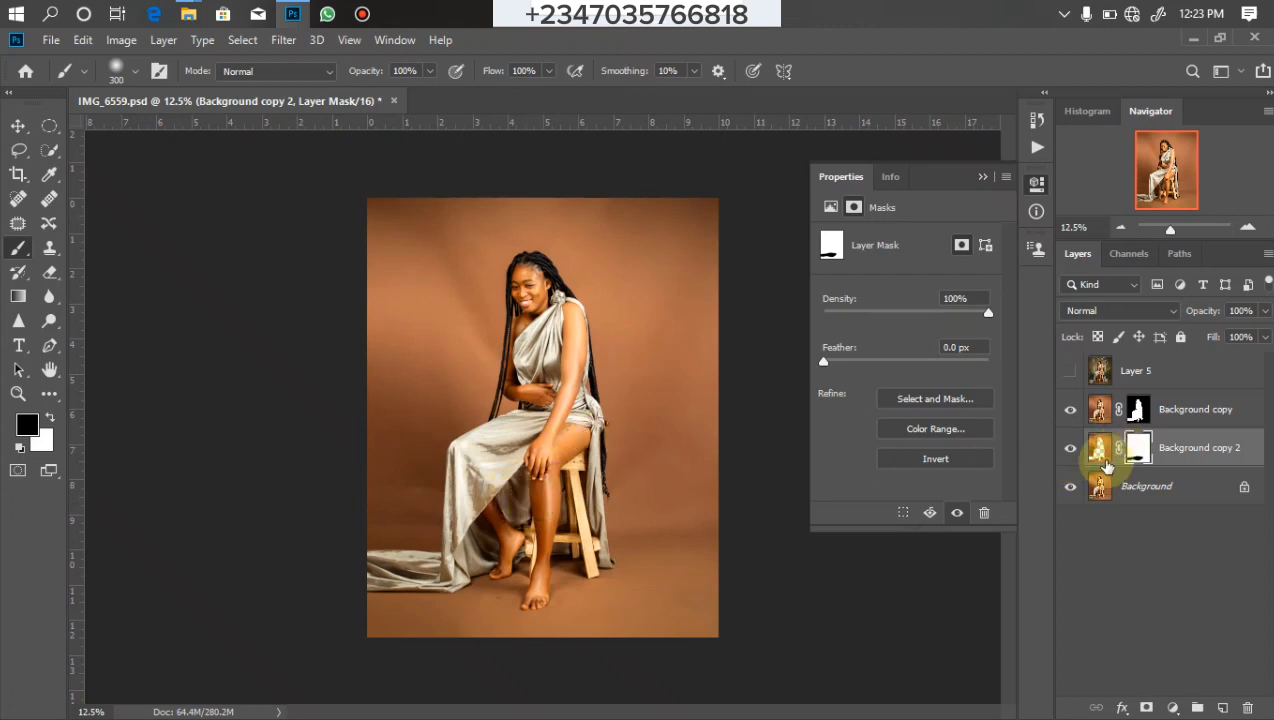
# Select the Background layer and set the foreground colour to the brown 9e684b sampled from the backdrop beside the woman's head
pyautogui.click(1099, 492)
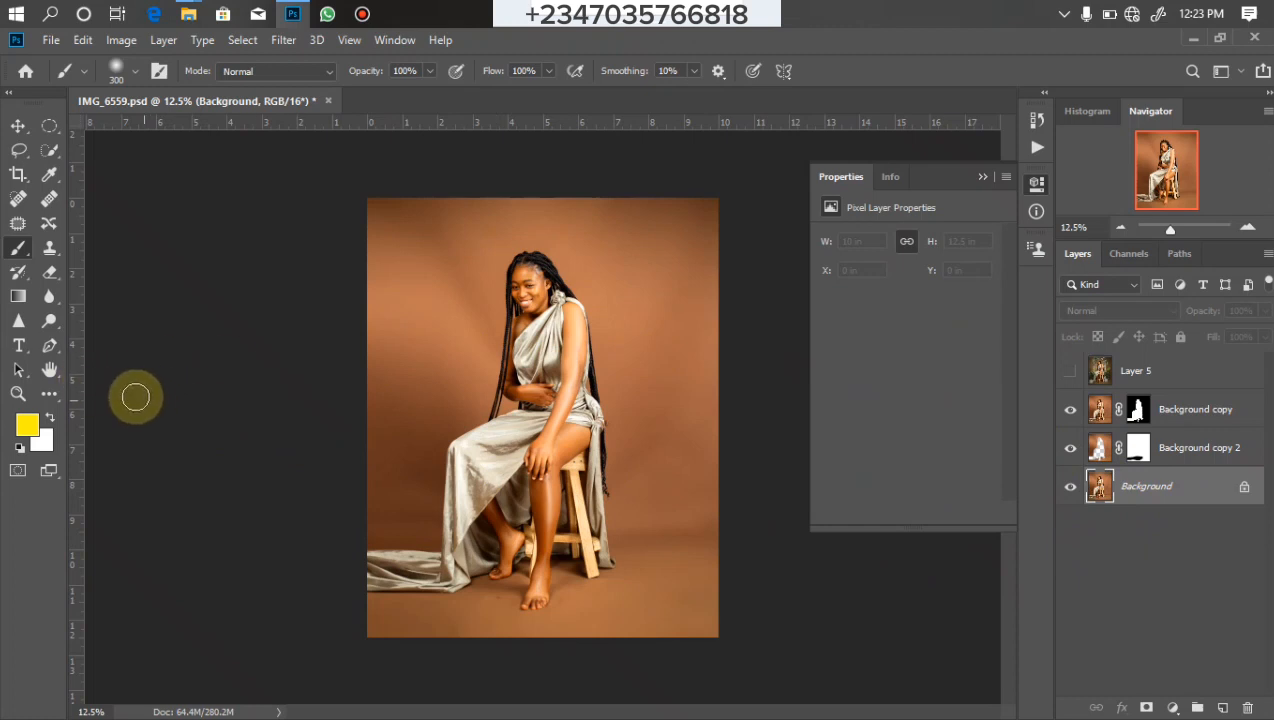
pyautogui.click(27, 427)
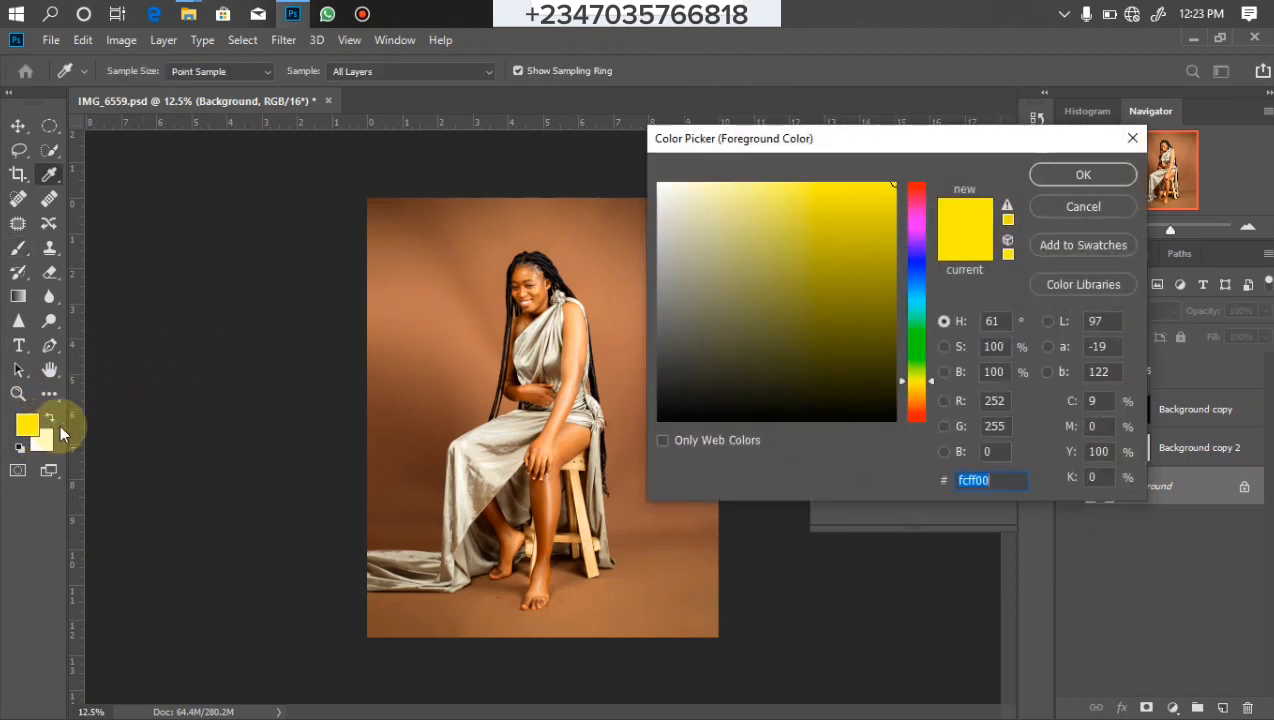
pyautogui.click(450, 258)
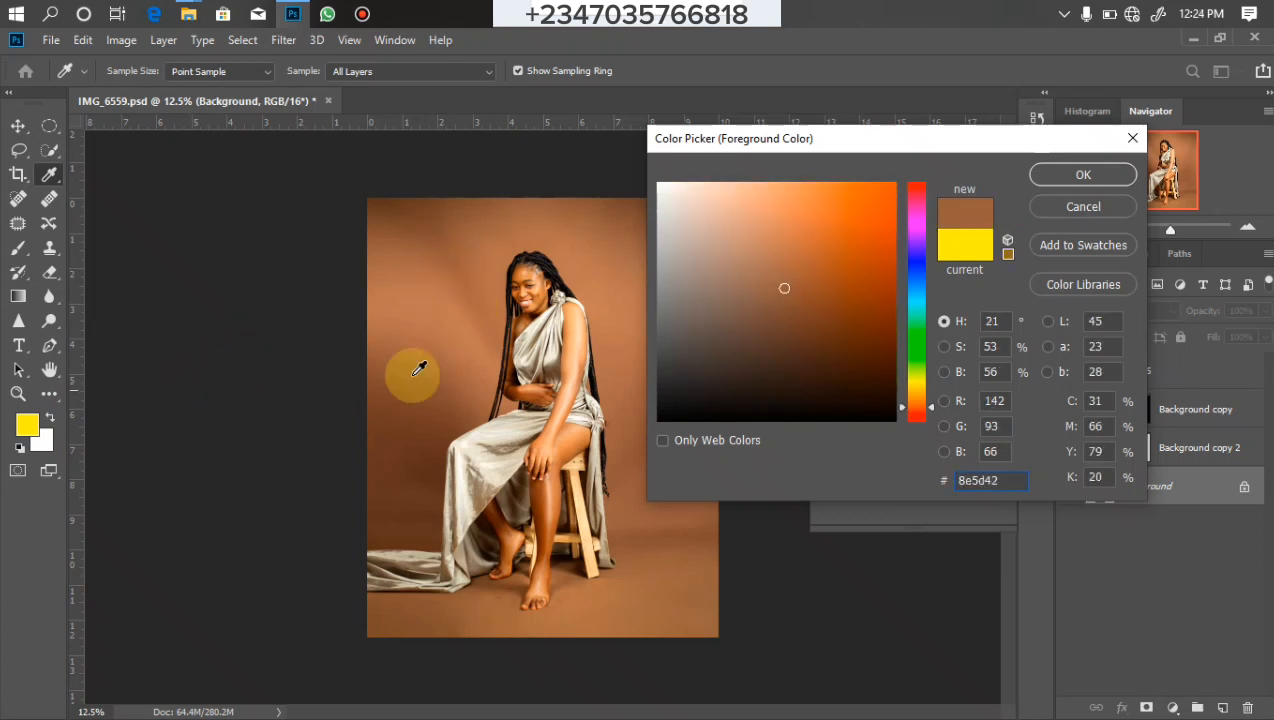
pyautogui.click(455, 232)
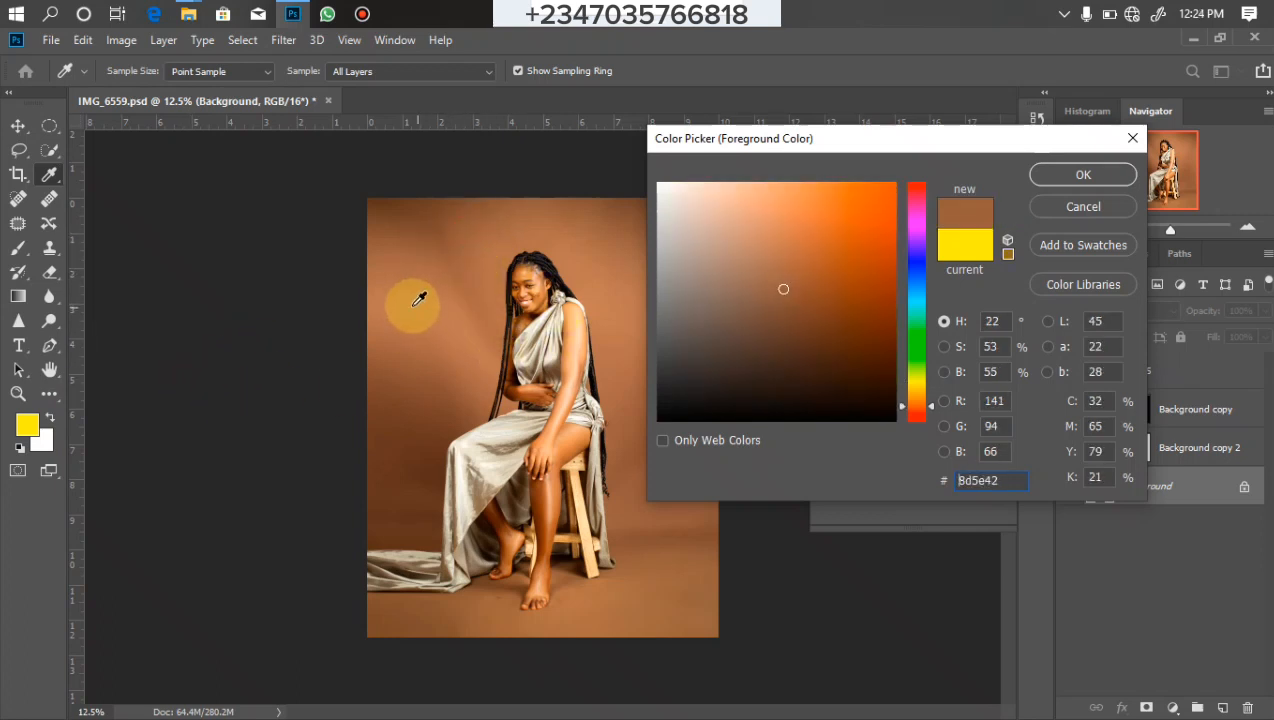
pyautogui.click(455, 265)
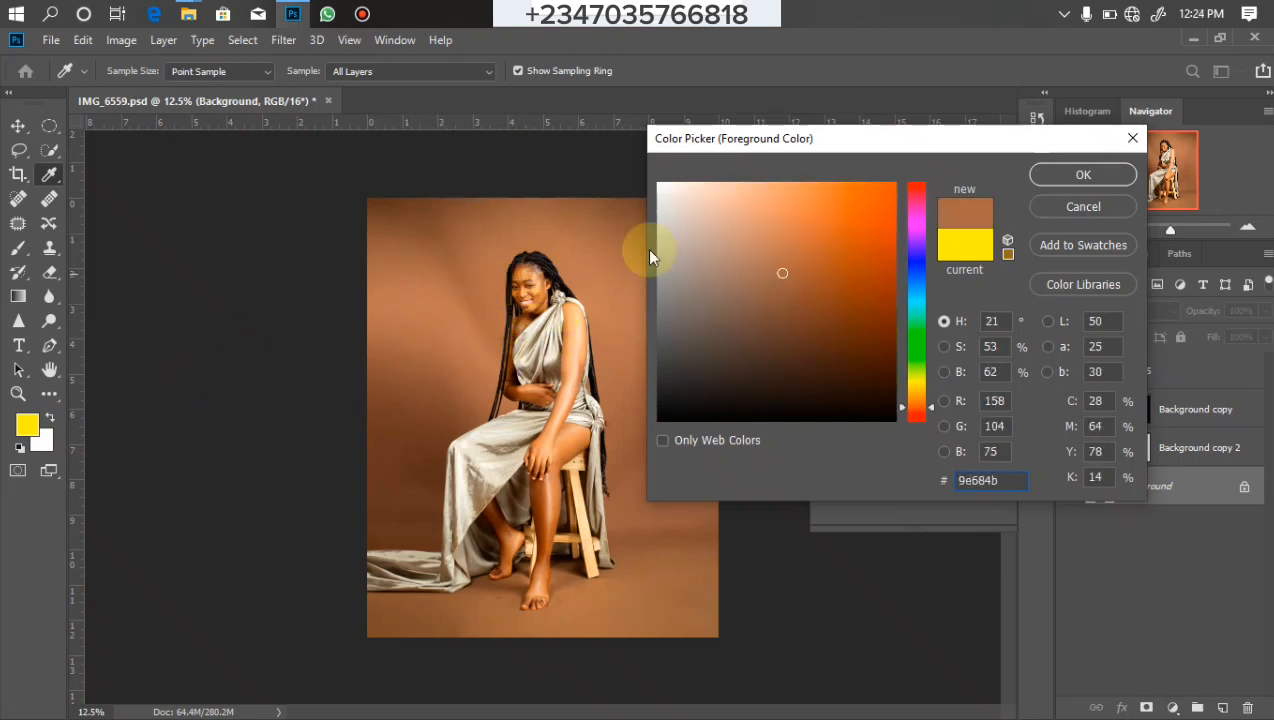
pyautogui.click(1080, 177)
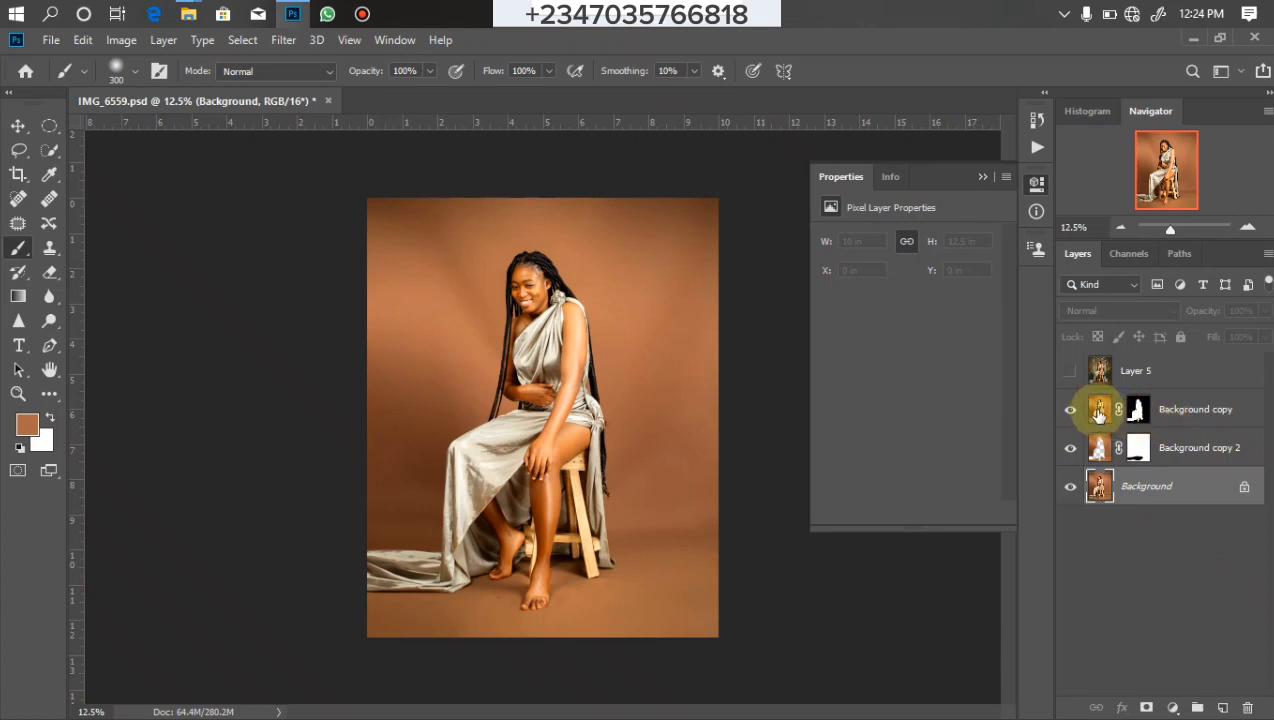
# Rename the Background copy layer as model
pyautogui.doubleClick(1185, 410)
pyautogui.write('model')
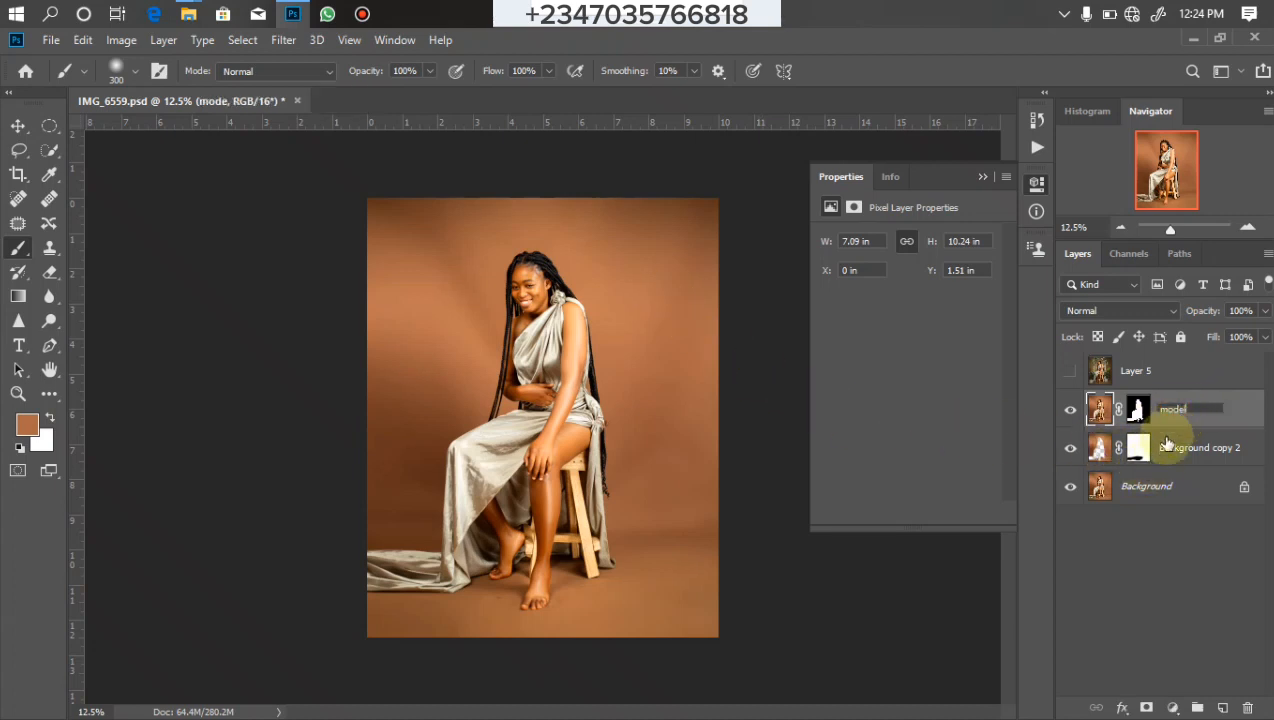
pyautogui.press('Return')
# Add a new layer above Background copy 2 and fill it with linear foreground-to-transparent gradients running from above the image down toward the feet
pyautogui.click(1156, 447)
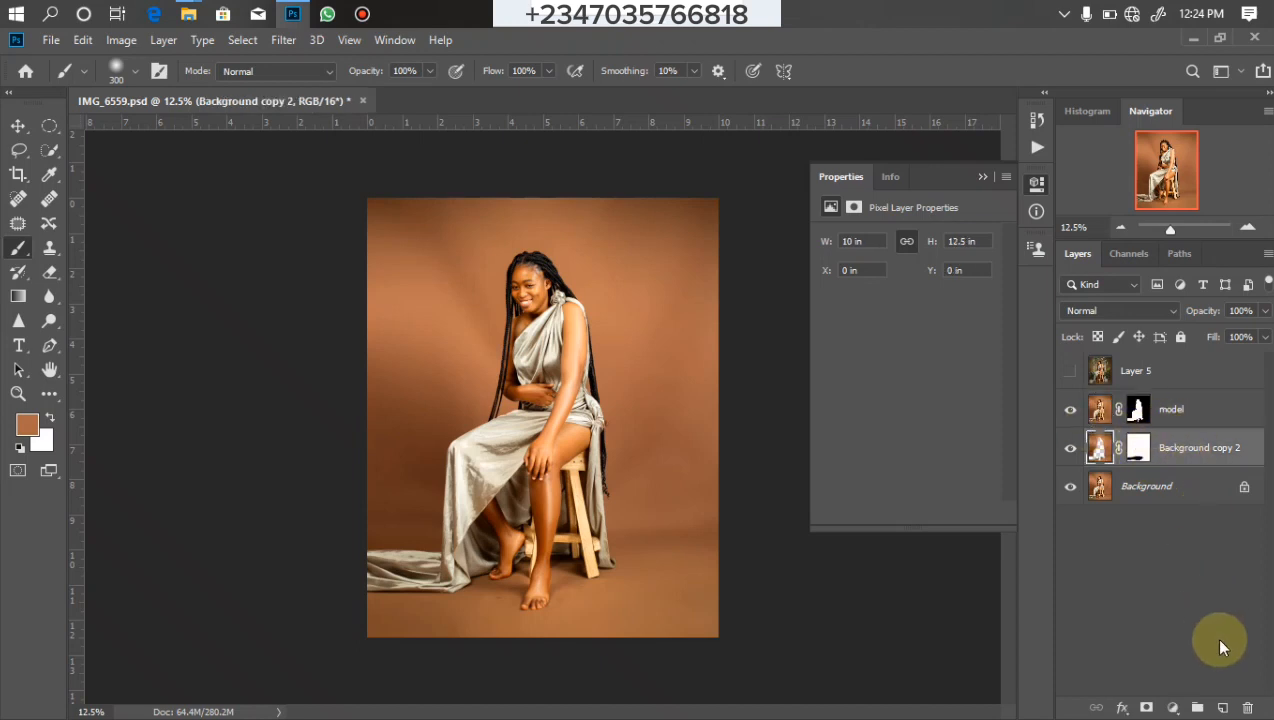
pyautogui.click(1222, 708)
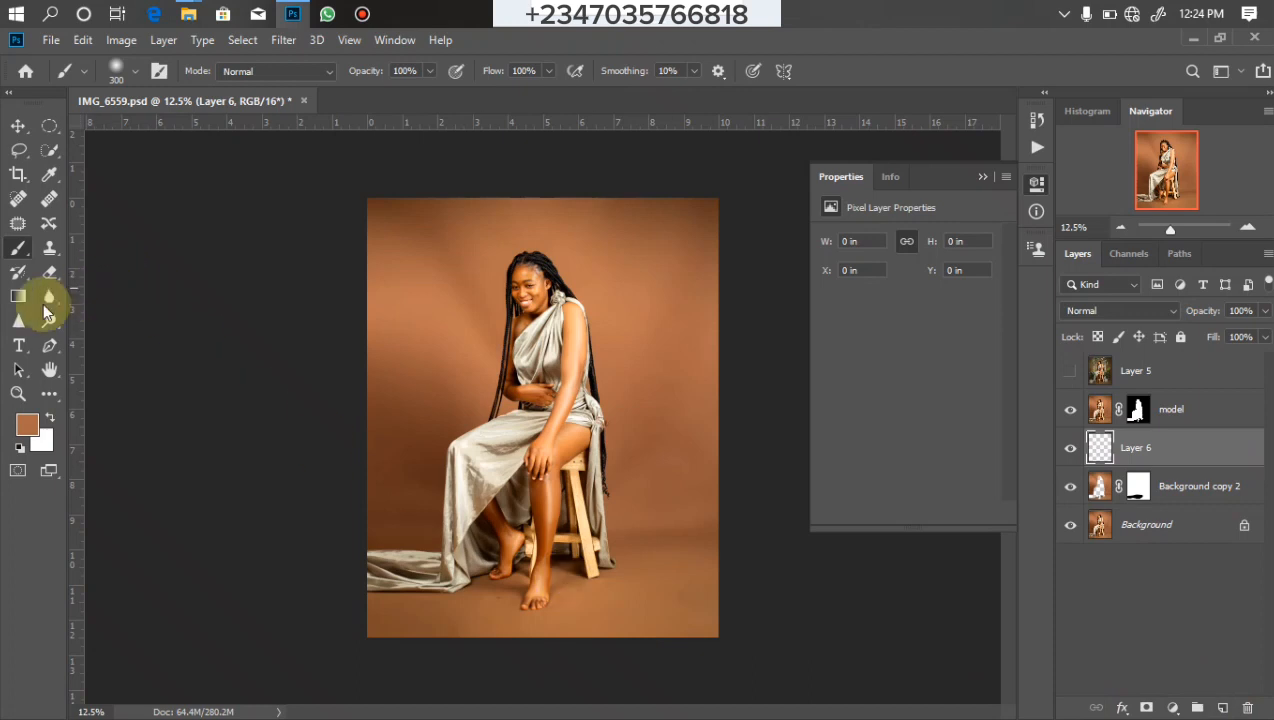
pyautogui.click(18, 296)
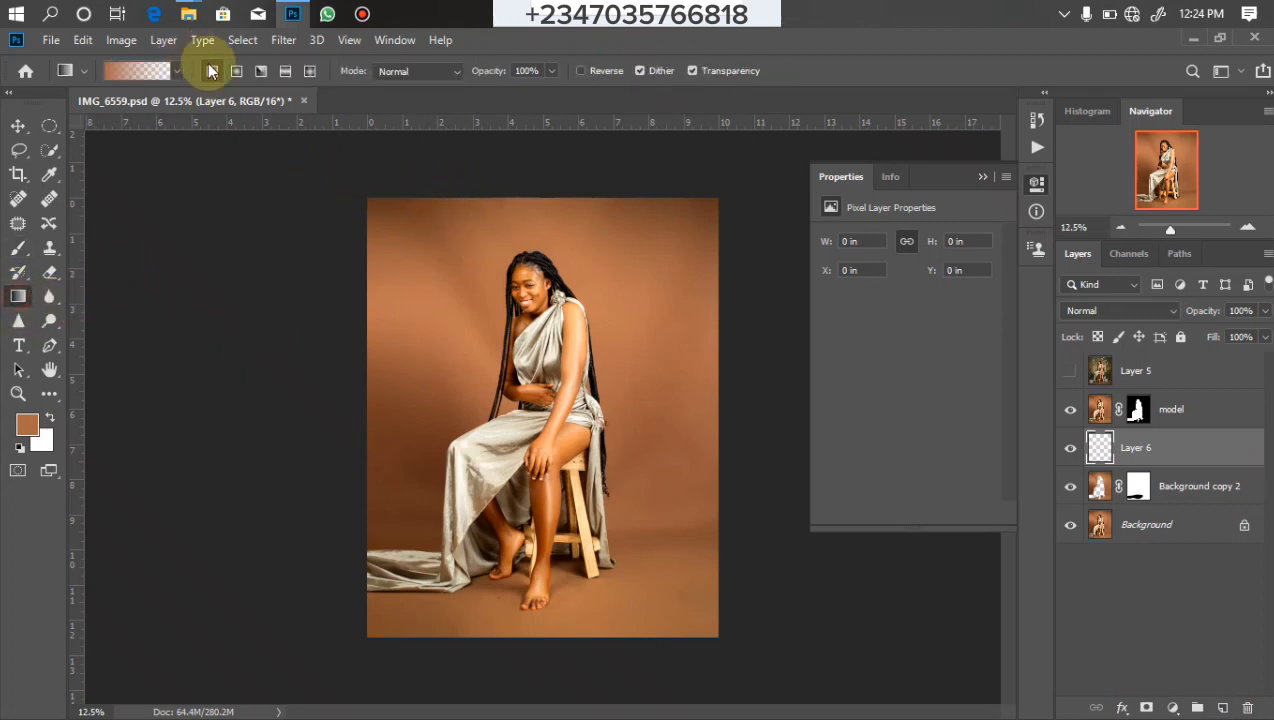
pyautogui.click(174, 72)
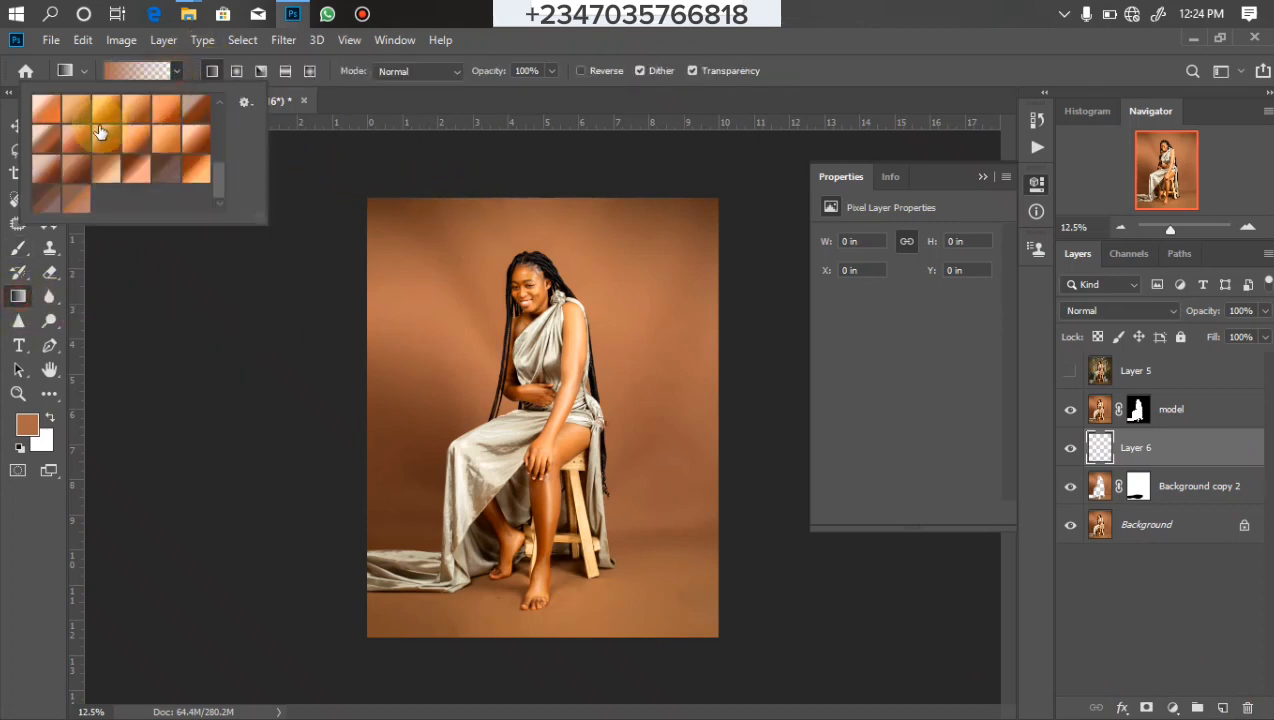
pyautogui.moveTo(217, 177); pyautogui.dragTo(201, 92)
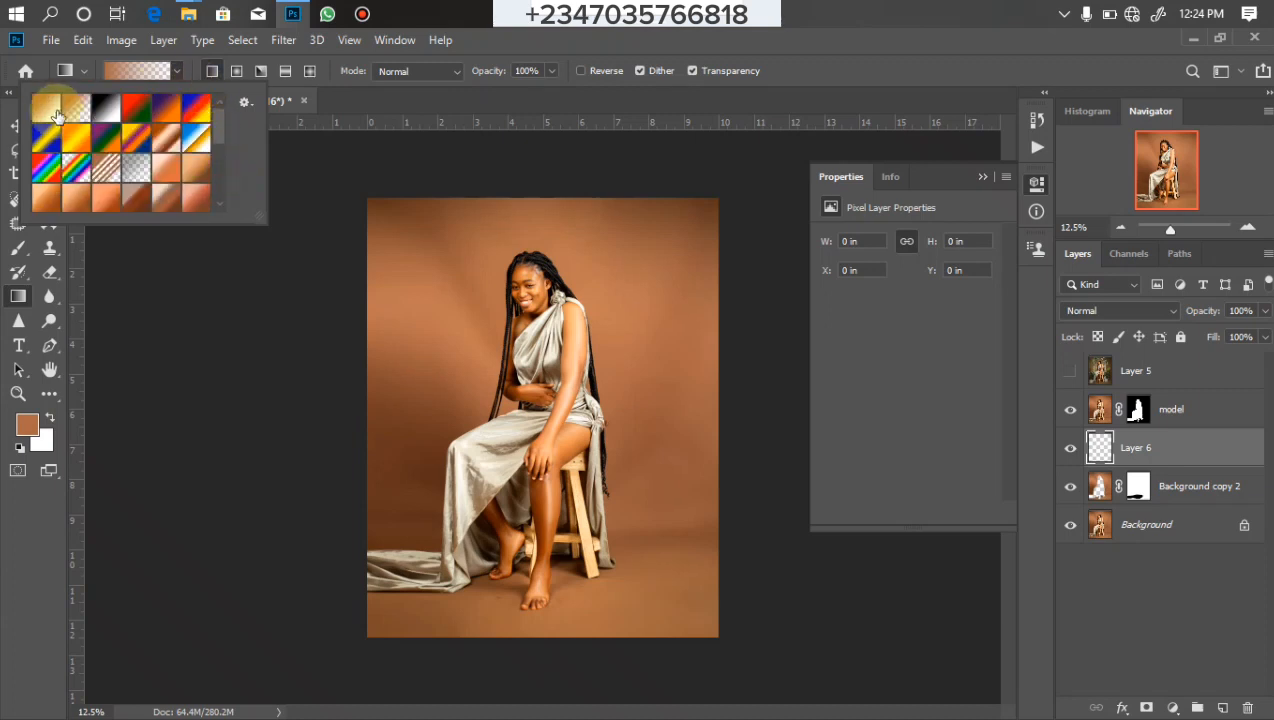
pyautogui.doubleClick(79, 119)
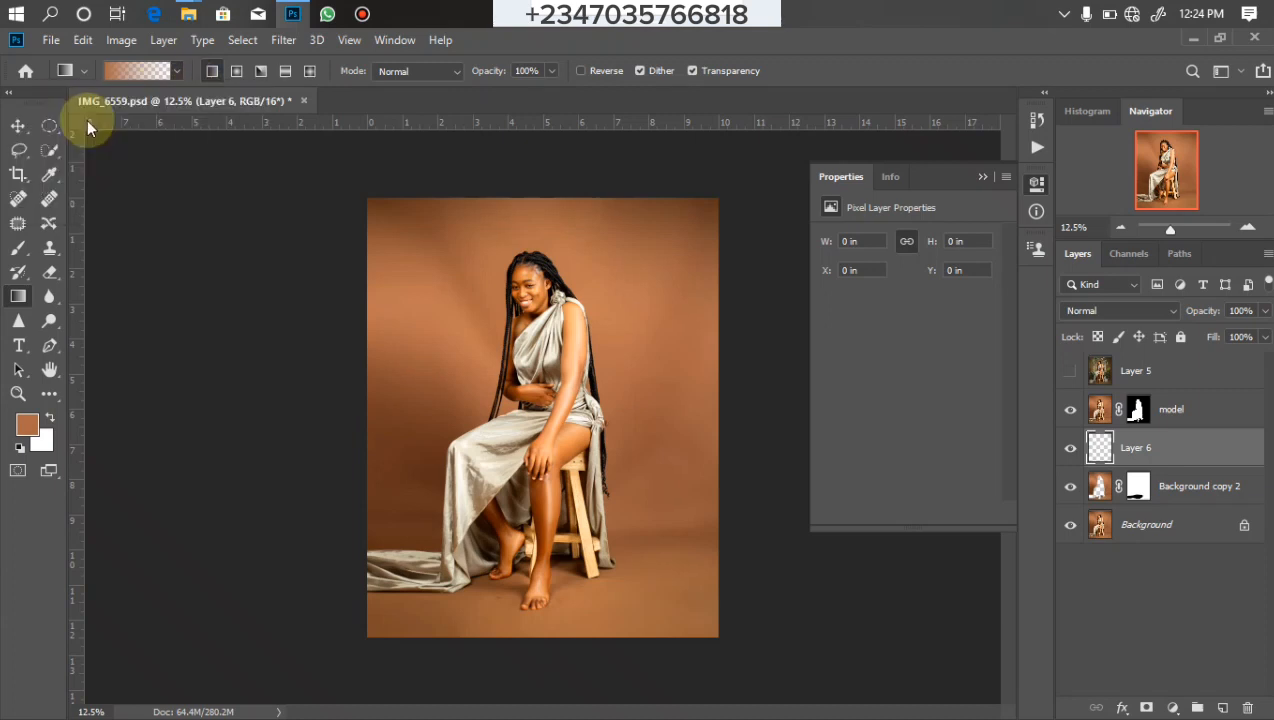
pyautogui.hotkey('ctrl', '-')
pyautogui.moveTo(536, 218); pyautogui.dragTo(600, 594)
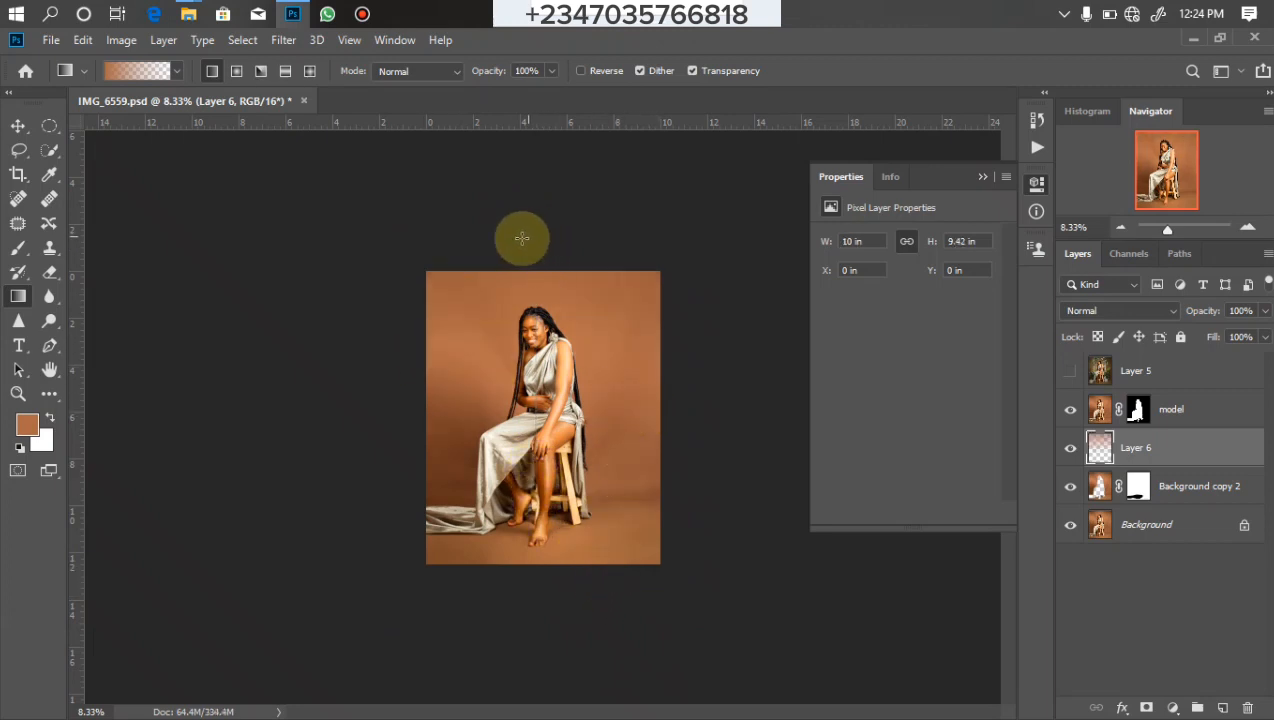
pyautogui.moveTo(527, 228); pyautogui.dragTo(536, 530)
# Inspect how the gradient blends with the backdrop around the woman, both close up and at full view
pyautogui.hotkey('ctrl', '+')
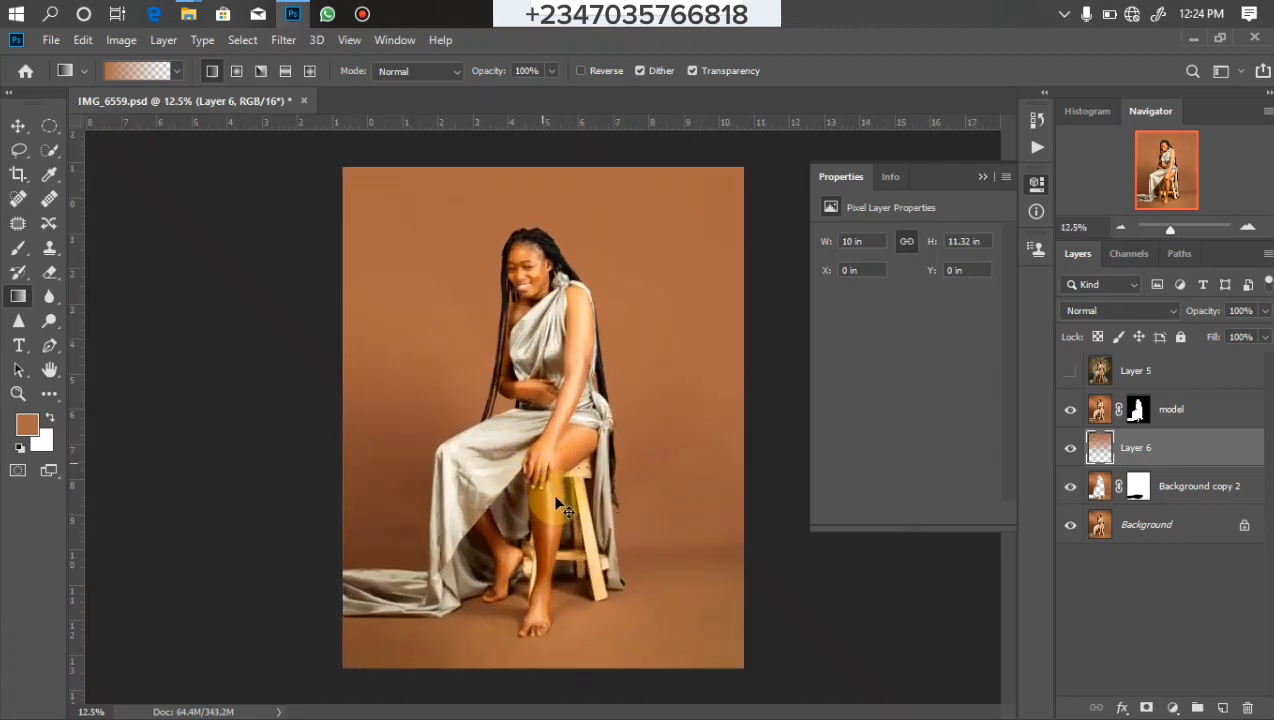
pyautogui.hotkey('ctrl', '+')
pyautogui.hotkey('ctrl', '-')
pyautogui.hotkey('ctrl', '-')
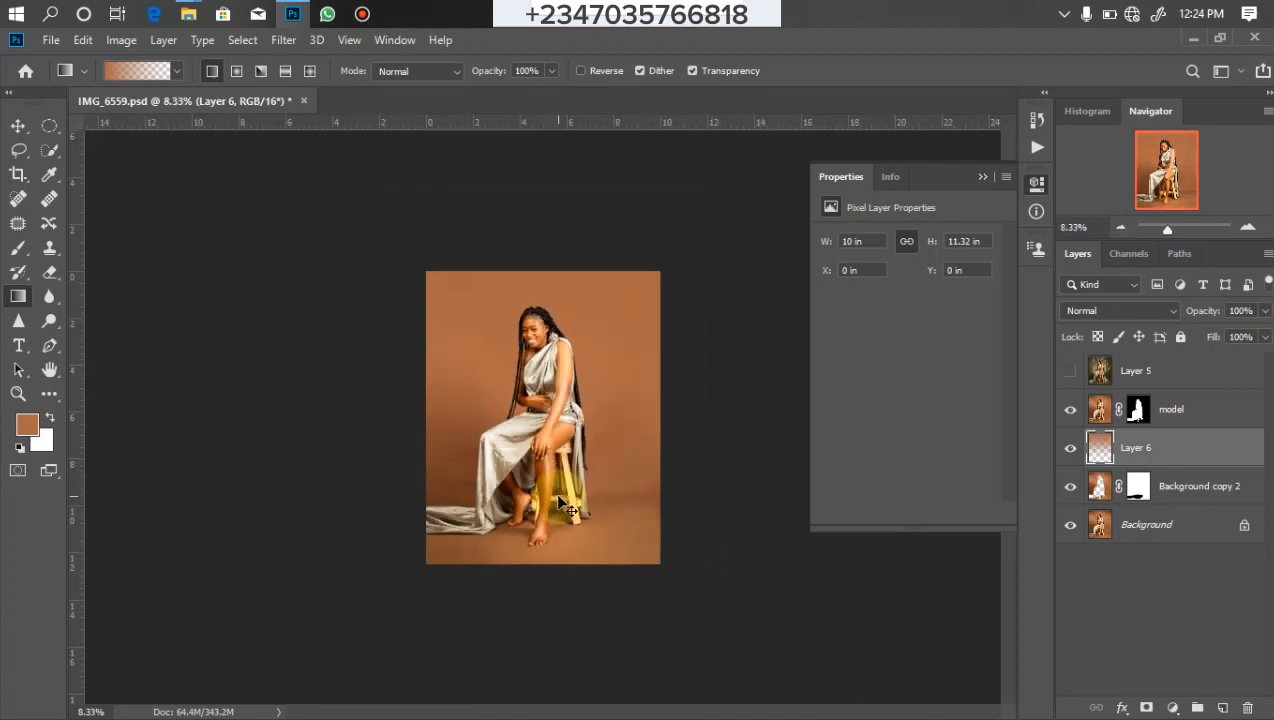
pyautogui.hotkey('ctrl', '+')
pyautogui.hotkey('ctrl', '+')
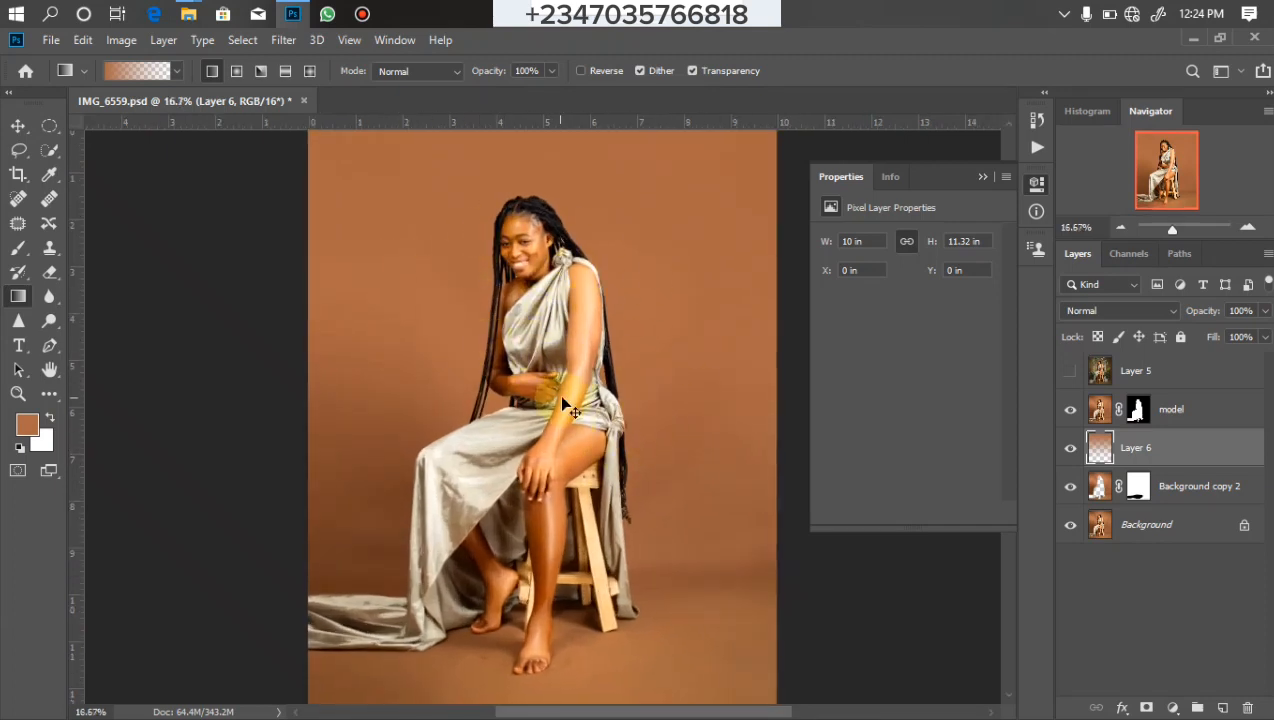
pyautogui.hotkey('ctrl', '-')
pyautogui.hotkey('ctrl', '-')
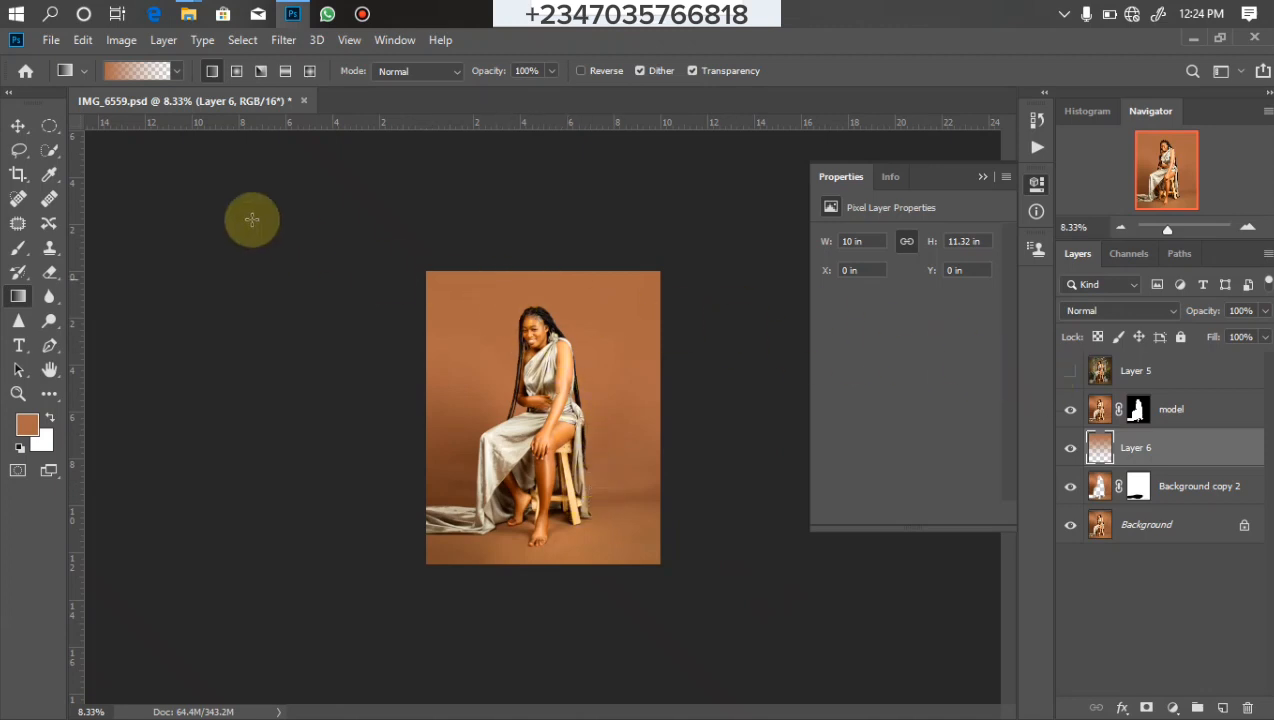
# Draw a circular selection from the woman's face to her knees and centre it behind her upper body
pyautogui.click(52, 127)
pyautogui.click(140, 143)
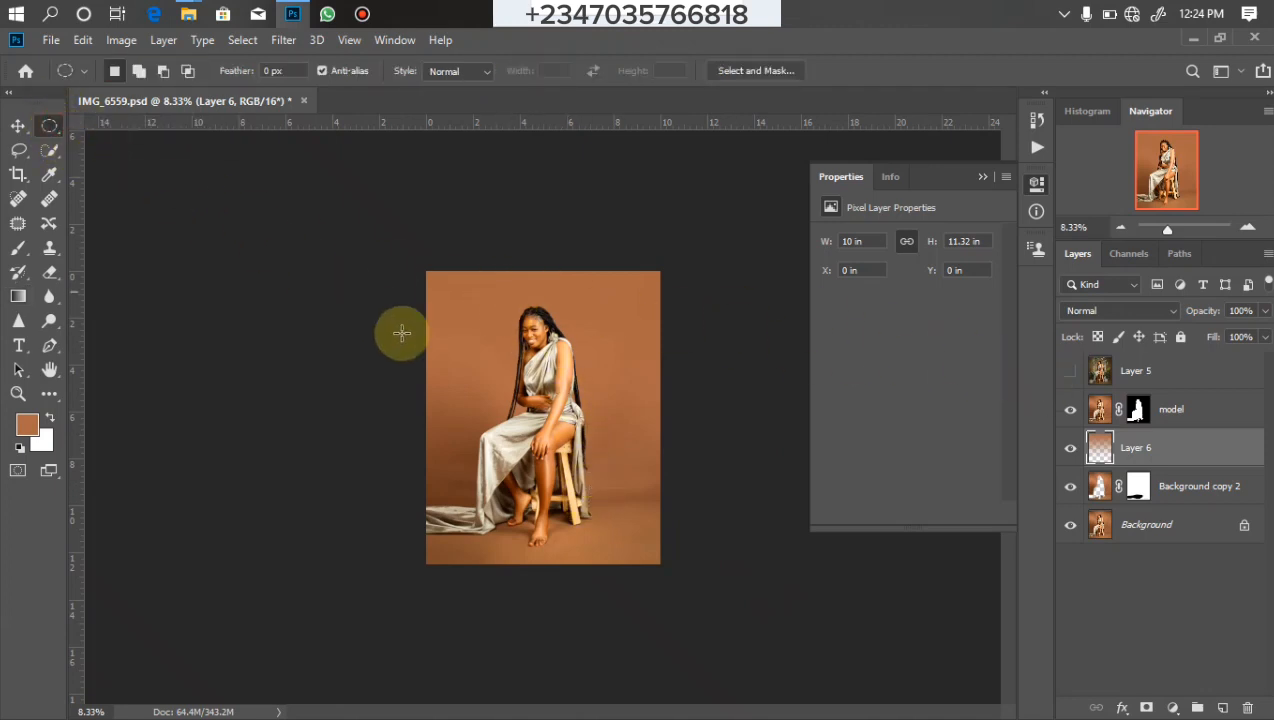
pyautogui.moveTo(485, 321); pyautogui.dragTo(632, 458)
pyautogui.moveTo(552, 410); pyautogui.dragTo(543, 401)
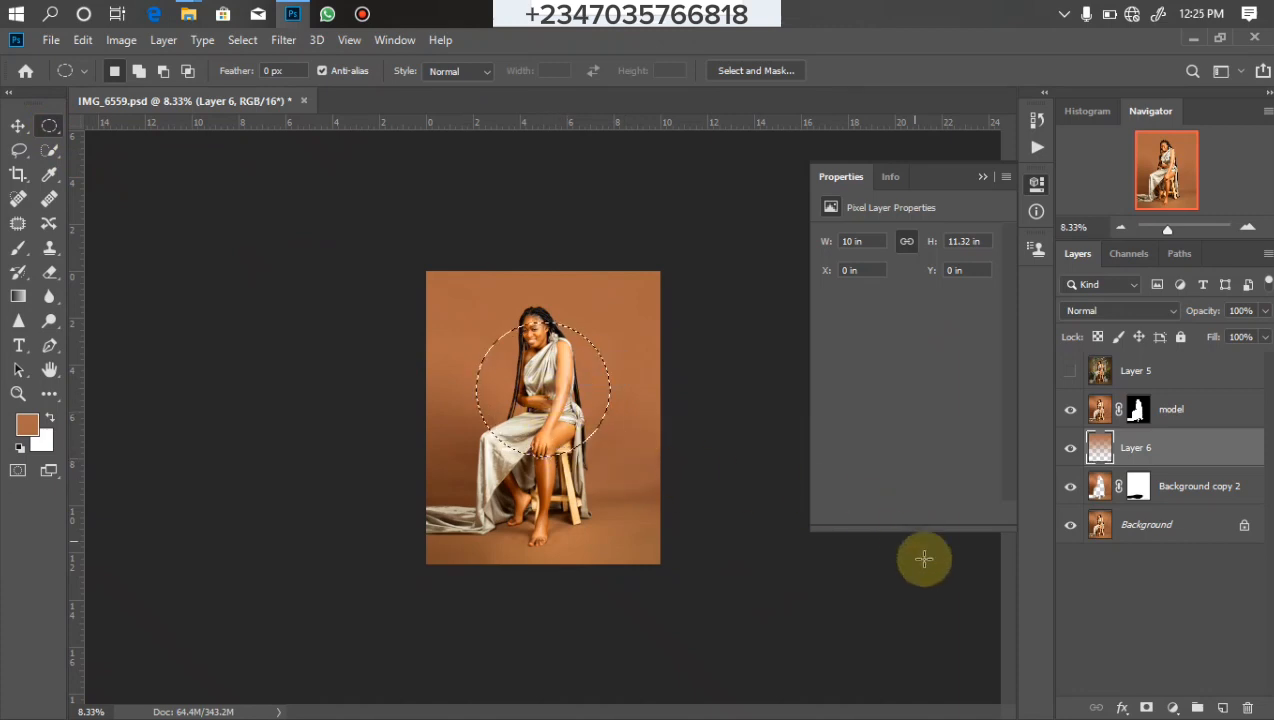
# Add a Curves adjustment layer limited to the circular selection and raise the RGB midtones to brighten the backdrop there
pyautogui.click(1171, 706)
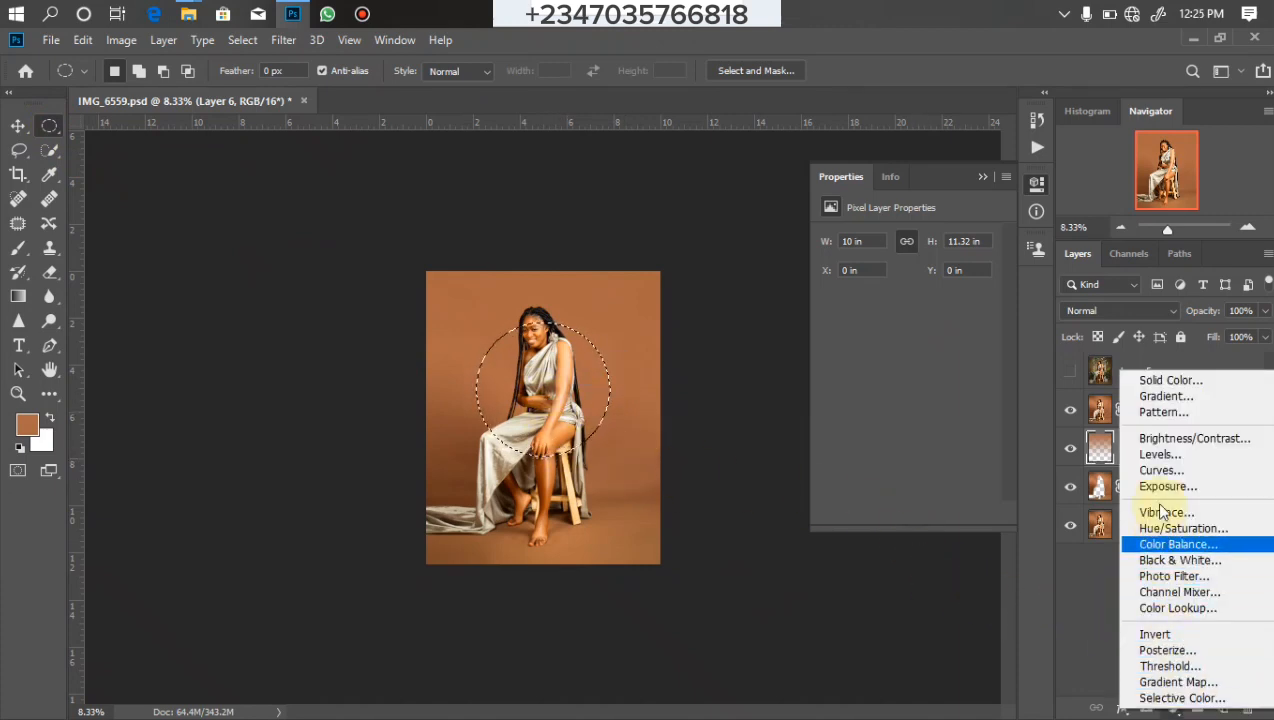
pyautogui.click(1160, 470)
pyautogui.moveTo(916, 348); pyautogui.dragTo(918, 333)
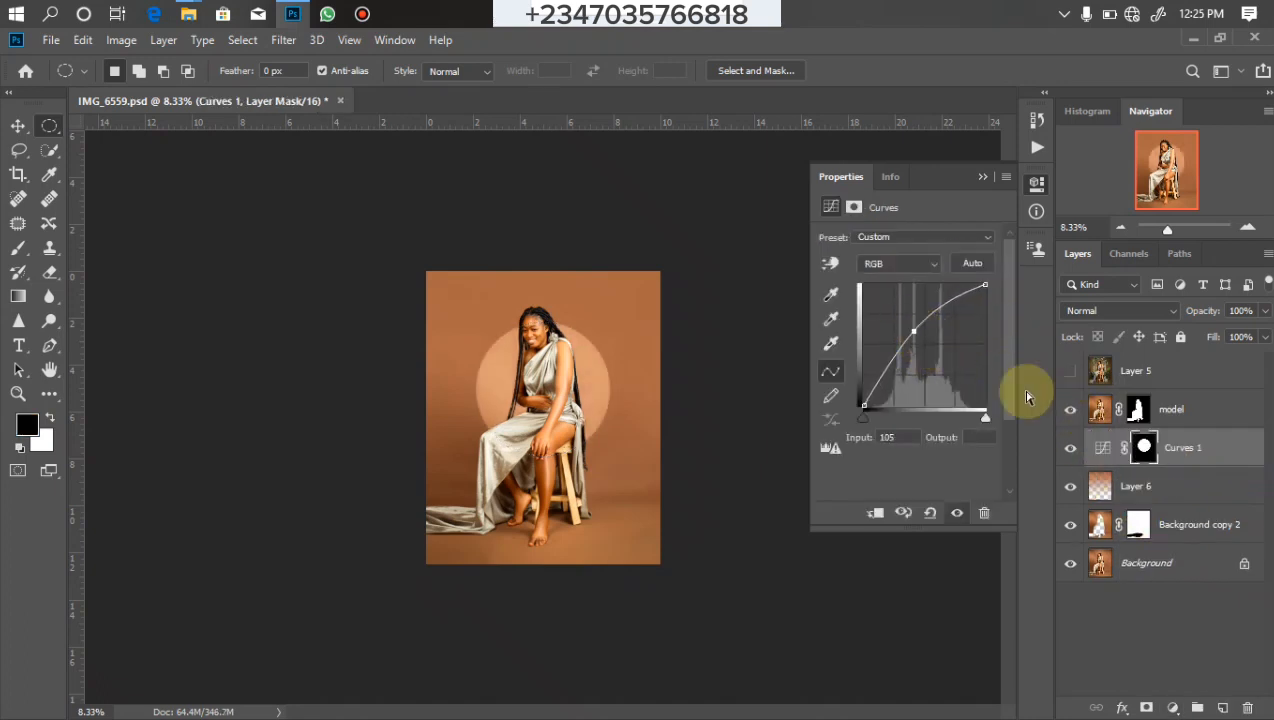
# Feather the Curves 1 layer mask to 368.7 px and compare the glow by hiding and reshowing the adjustment layer
pyautogui.click(1143, 447)
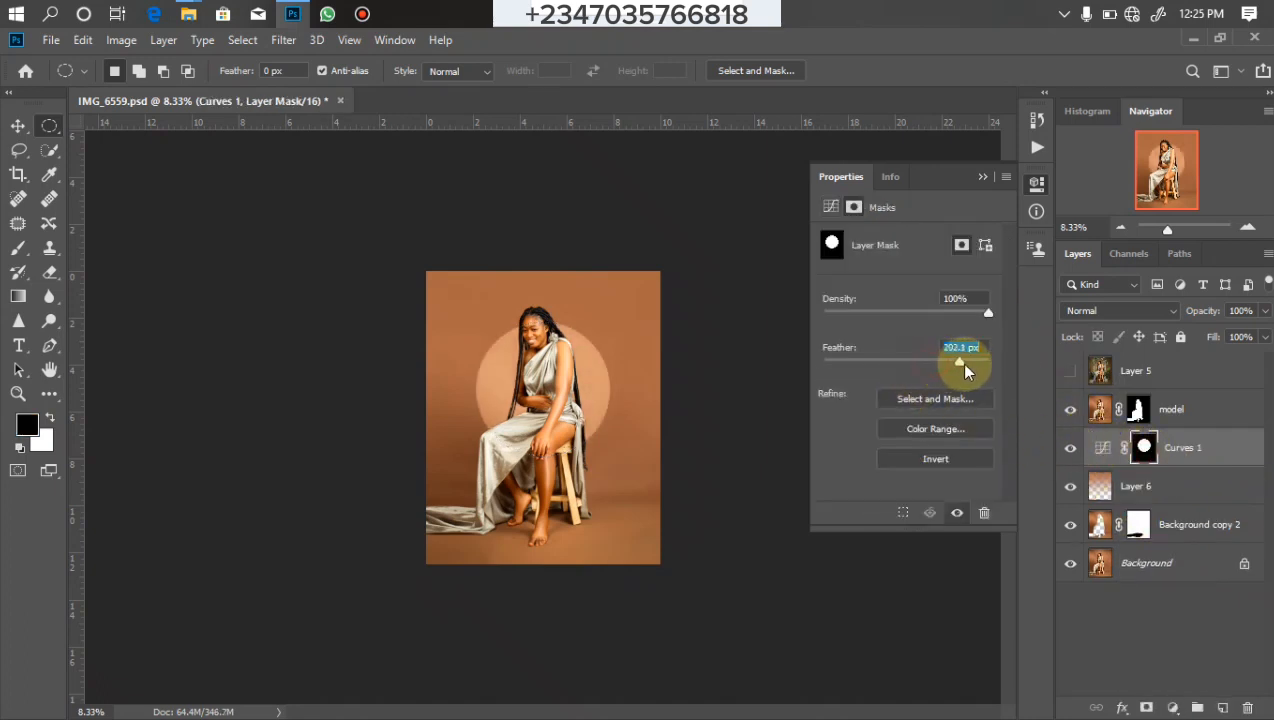
pyautogui.moveTo(965, 366); pyautogui.dragTo(970, 366)
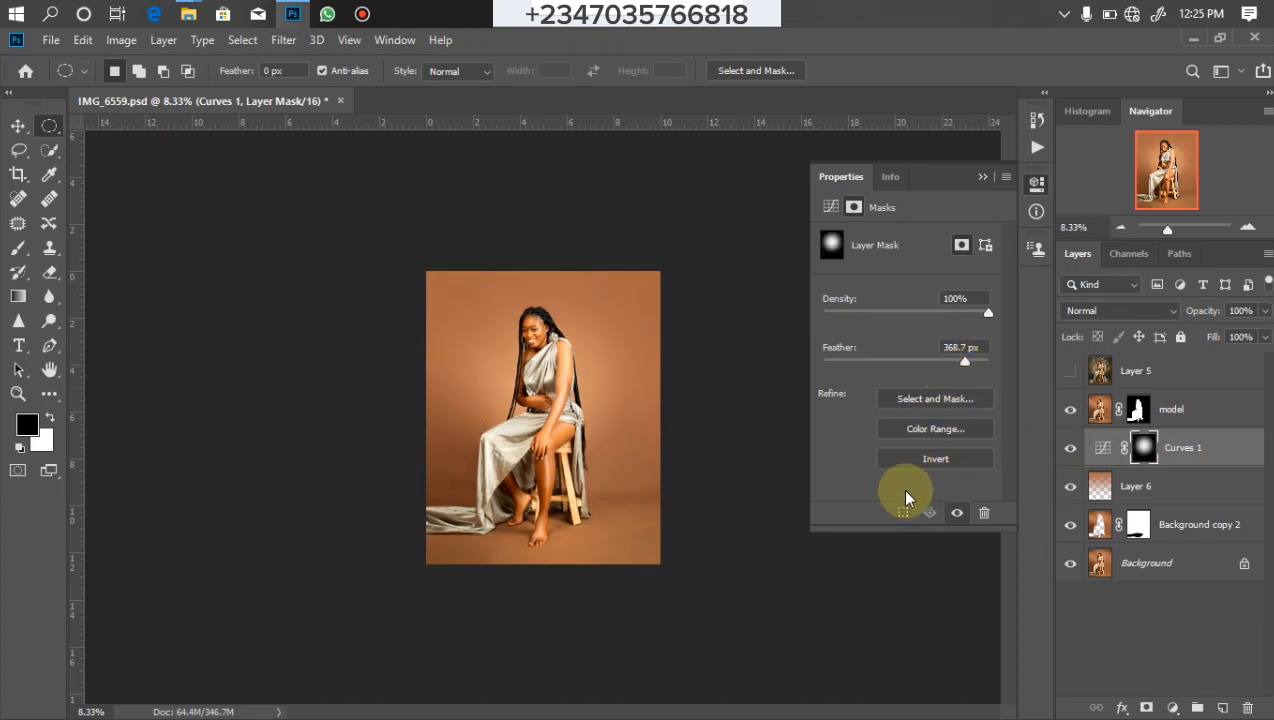
pyautogui.click(1069, 452)
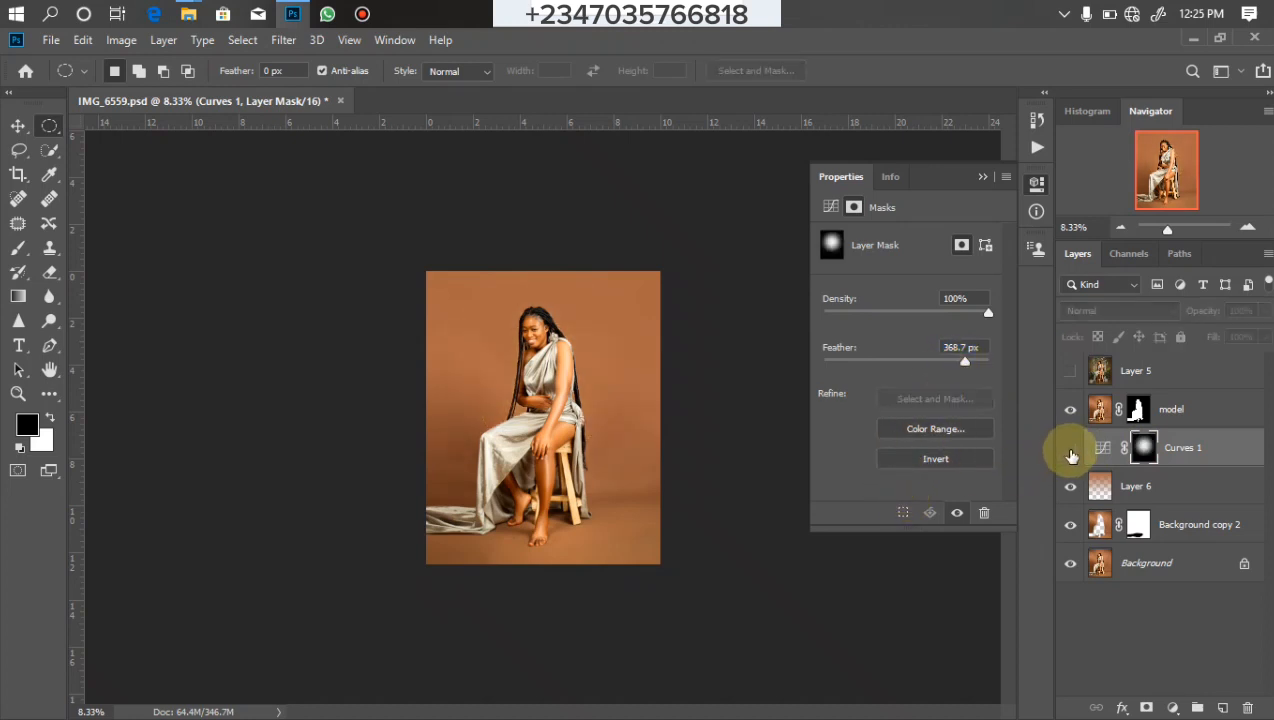
pyautogui.click(1069, 452)
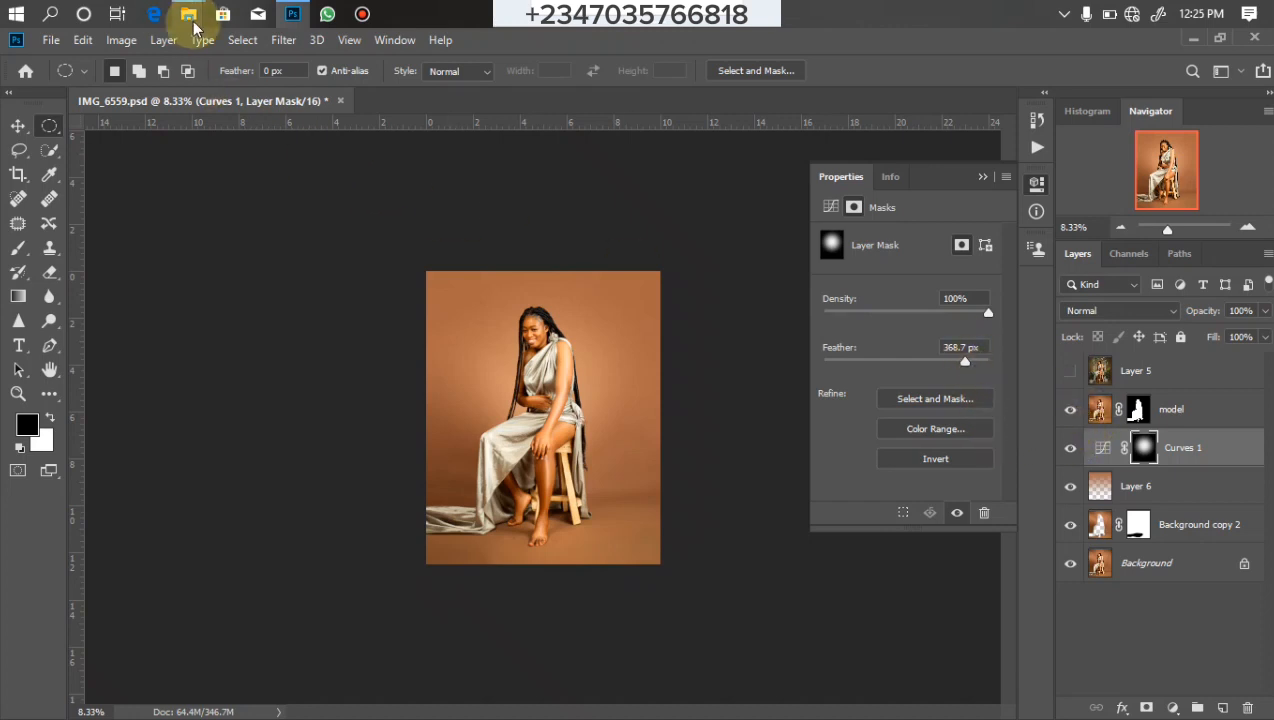
# Look through the overlay folder in reflex files for a backdrop texture and return to reflex files
pyautogui.moveTo(190, 16)
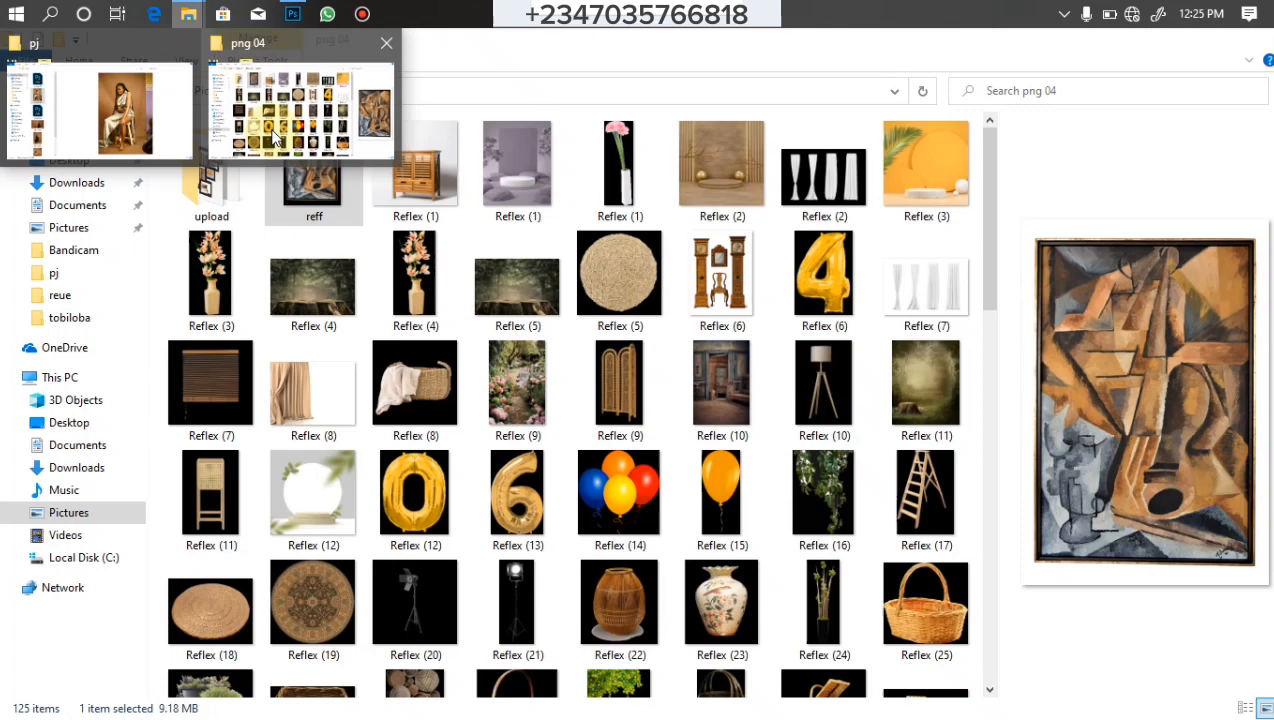
pyautogui.click(274, 136)
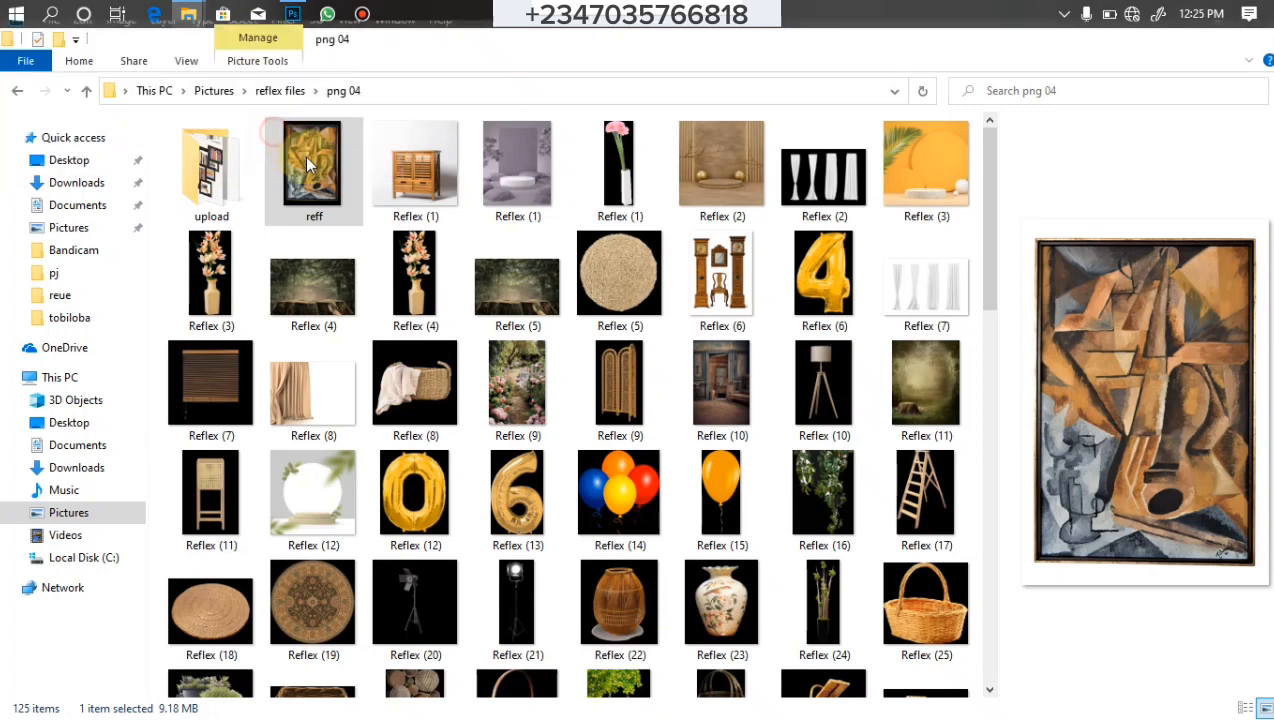
pyautogui.click(275, 90)
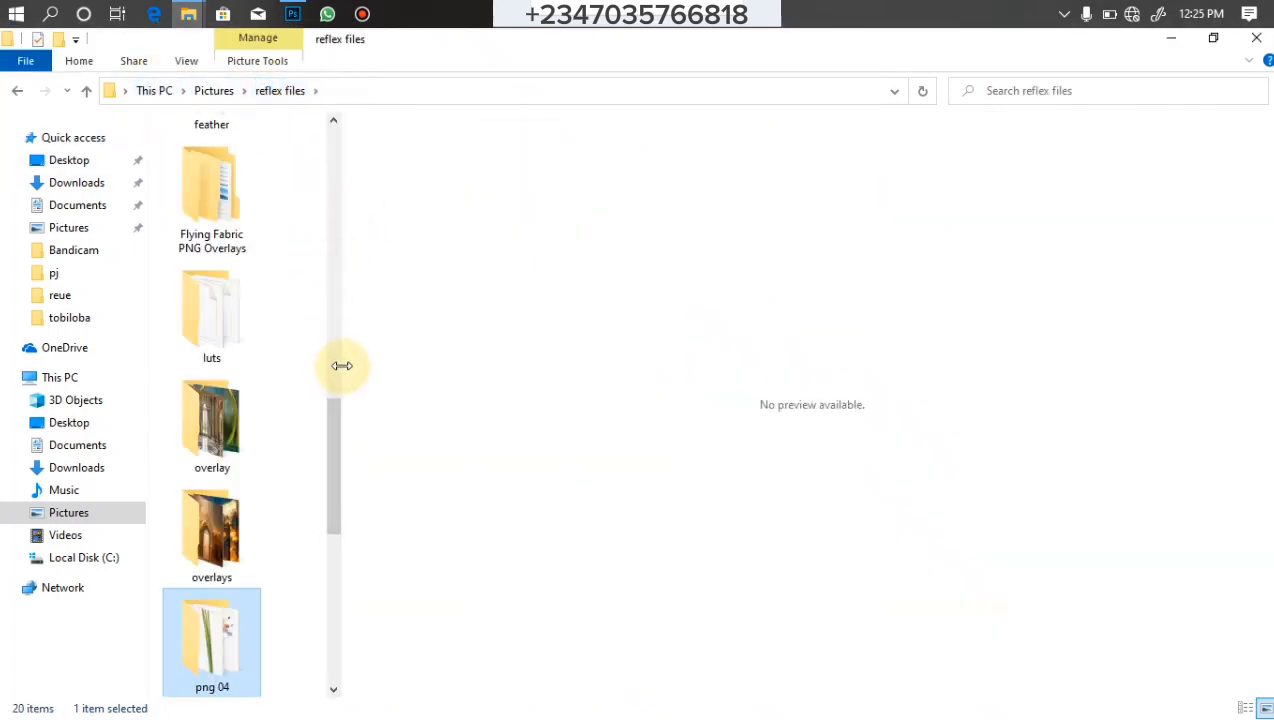
pyautogui.moveTo(342, 366); pyautogui.dragTo(1020, 405)
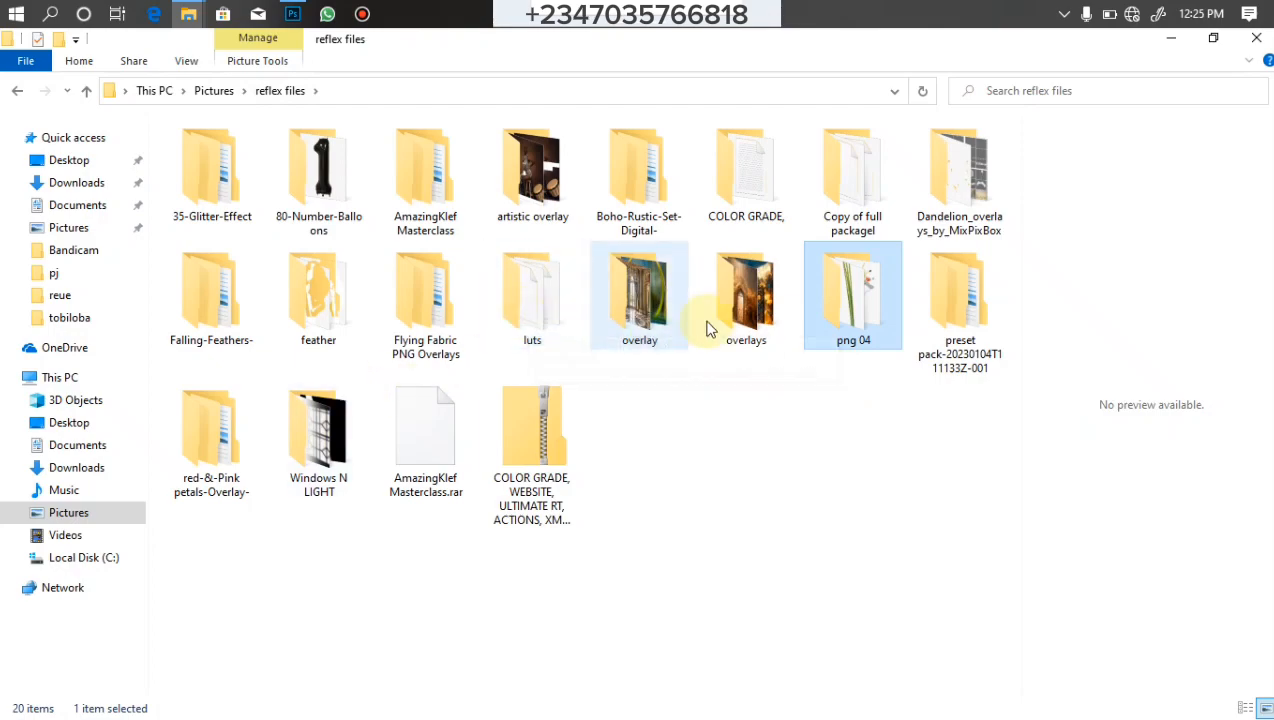
pyautogui.doubleClick(650, 300)
pyautogui.moveTo(1013, 253); pyautogui.dragTo(1069, 245)
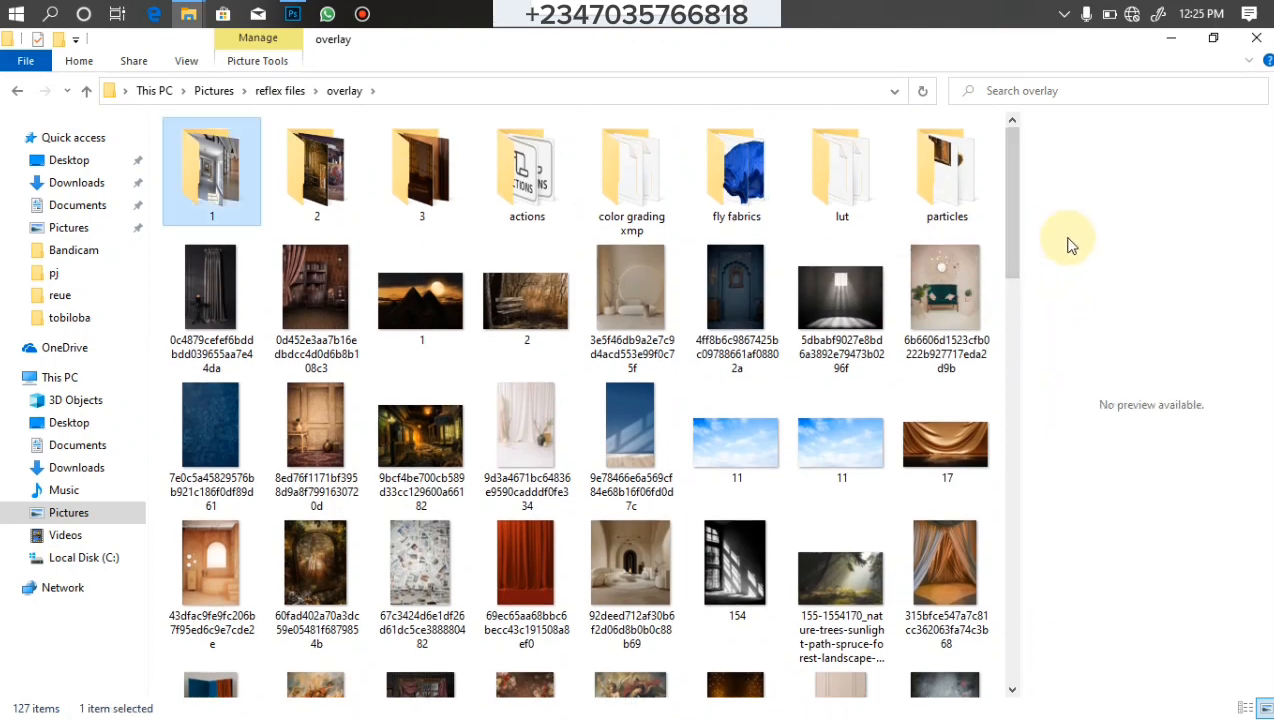
pyautogui.click(88, 92)
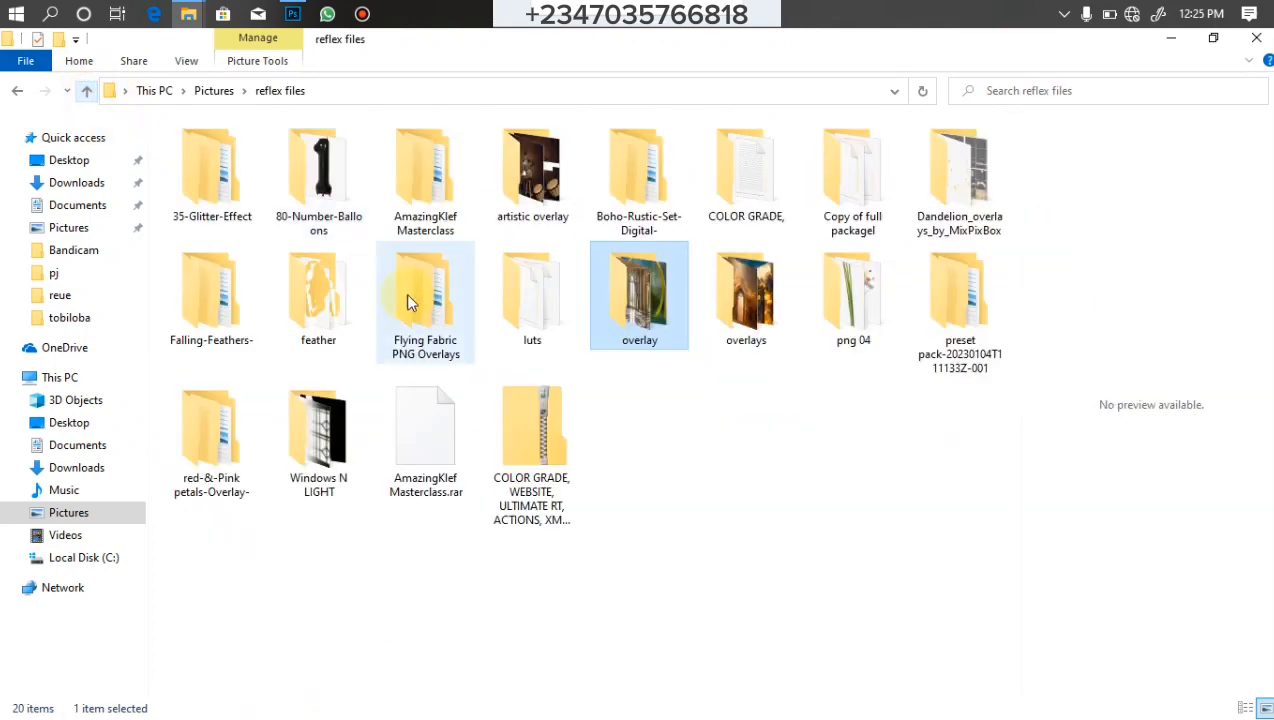
# Place the textured wall image 93 from the overlays folder into IMG_6559, between the model and Curves 1 layers
pyautogui.doubleClick(750, 323)
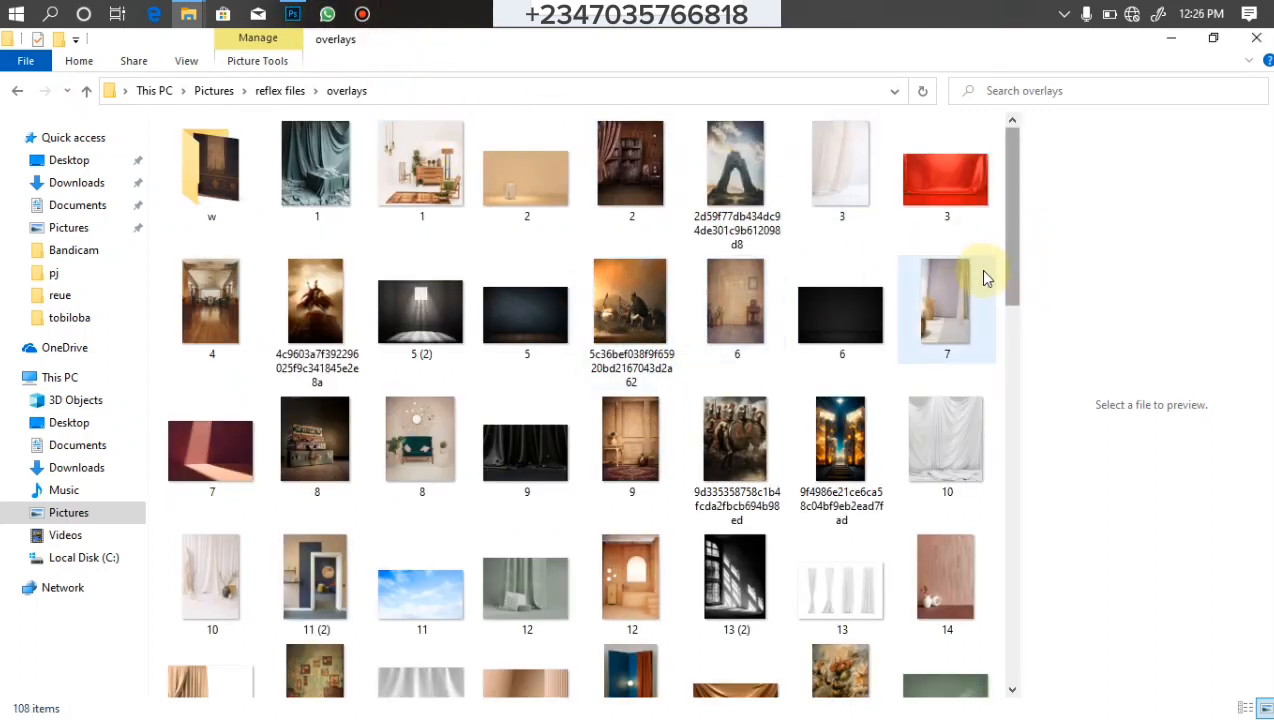
pyautogui.moveTo(1012, 284); pyautogui.dragTo(1003, 575)
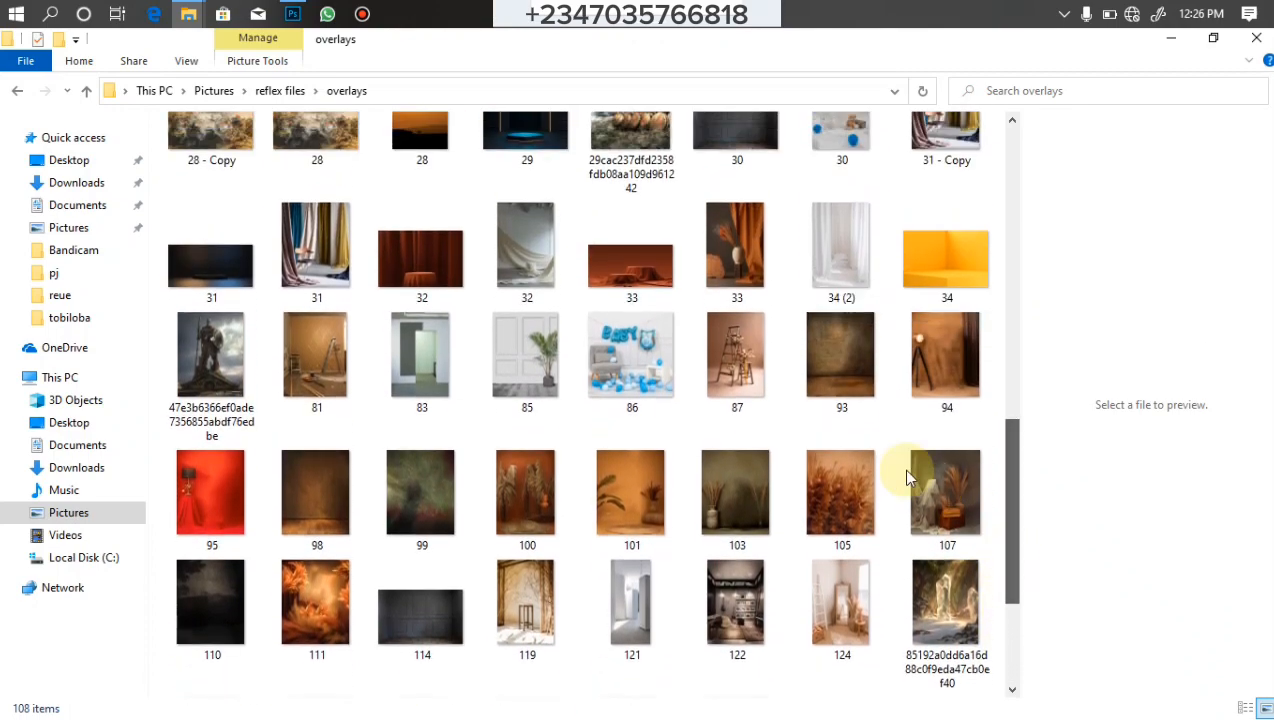
pyautogui.click(841, 363)
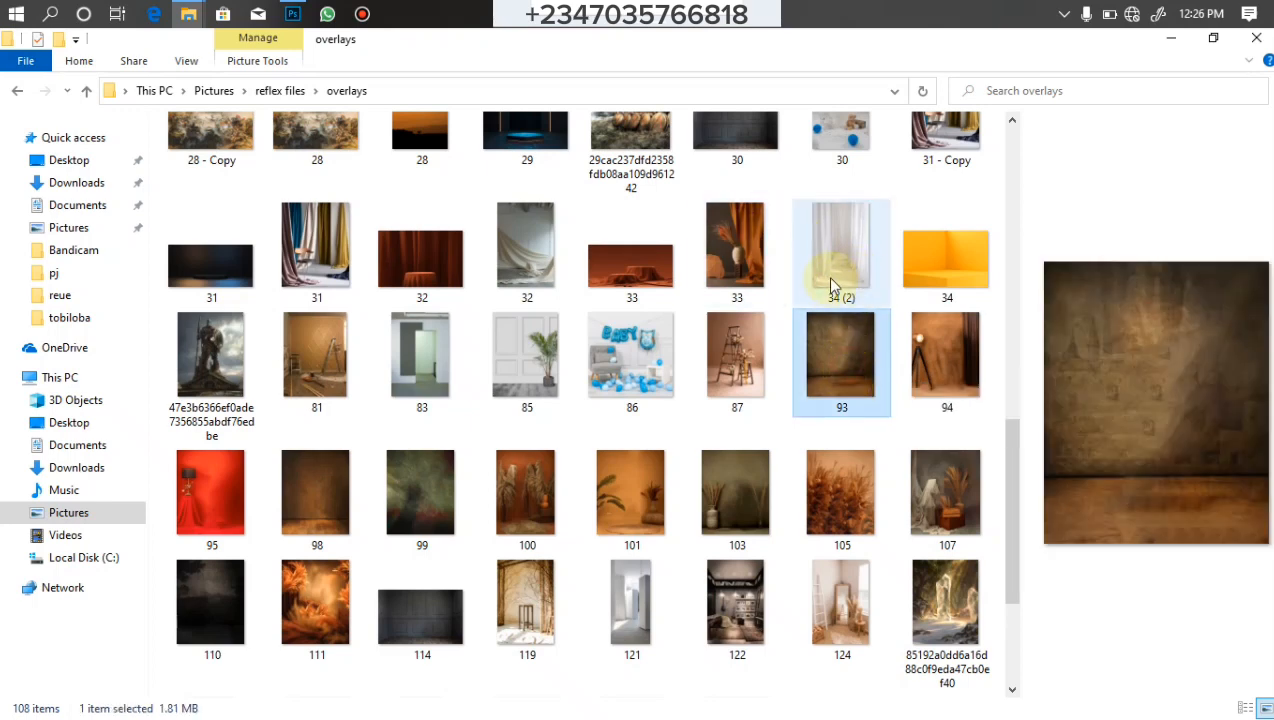
pyautogui.moveTo(530, 258); pyautogui.dragTo(609, 555)
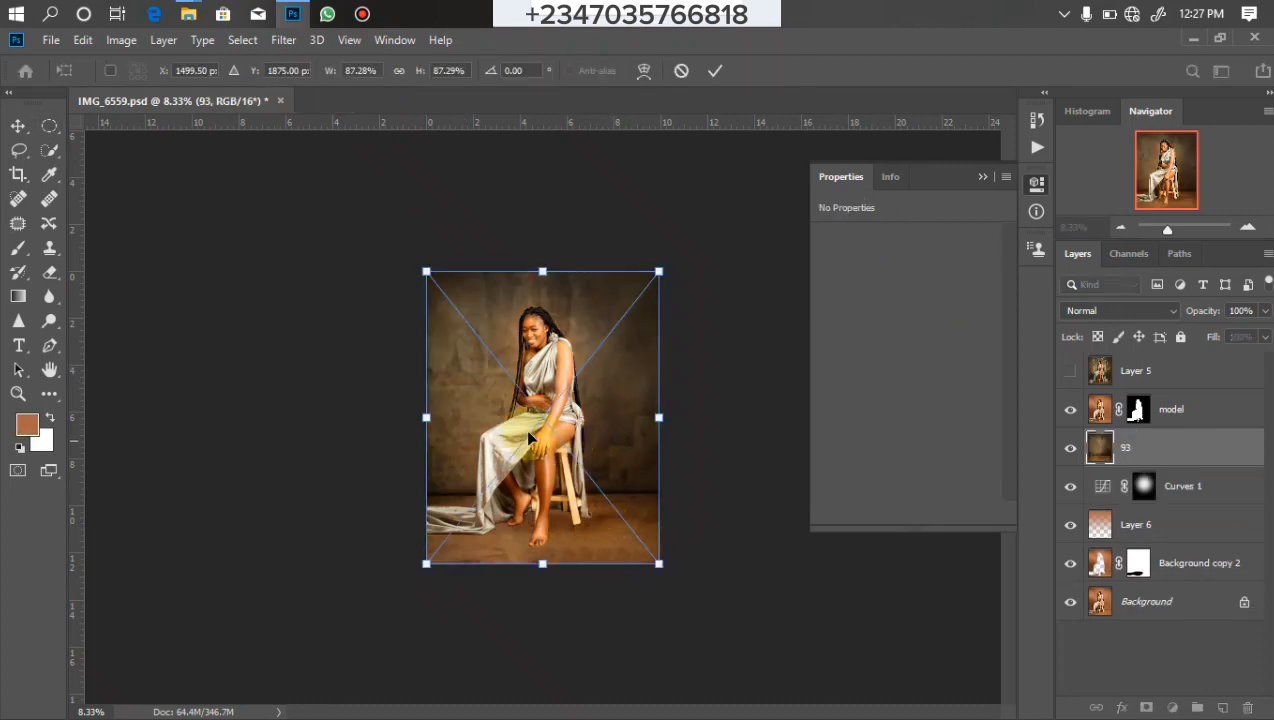
# Enlarge the placed 93 backdrop to about 11.8 × 14.7 in, covering the canvas behind the woman, and commit it
pyautogui.moveTo(542, 271); pyautogui.dragTo(535, 228)
pyautogui.moveTo(542, 345); pyautogui.dragTo(550, 360)
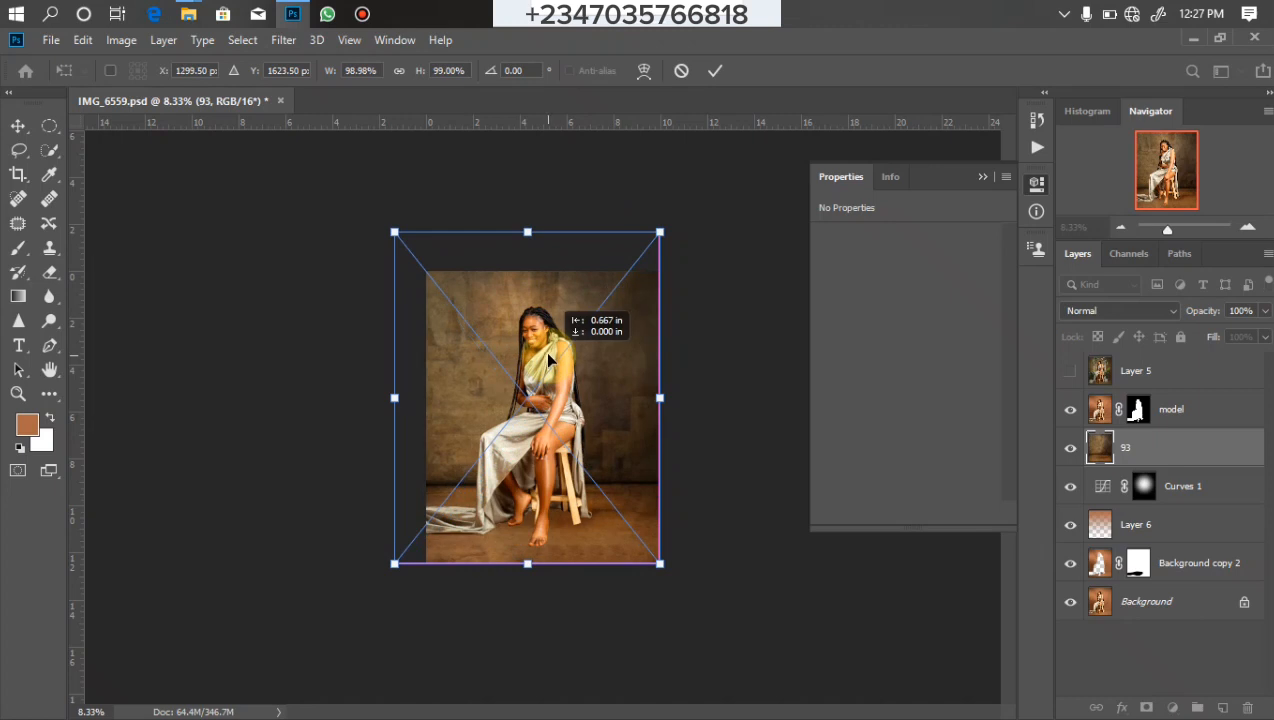
pyautogui.moveTo(531, 233); pyautogui.dragTo(527, 217)
pyautogui.moveTo(533, 377); pyautogui.dragTo(546, 408)
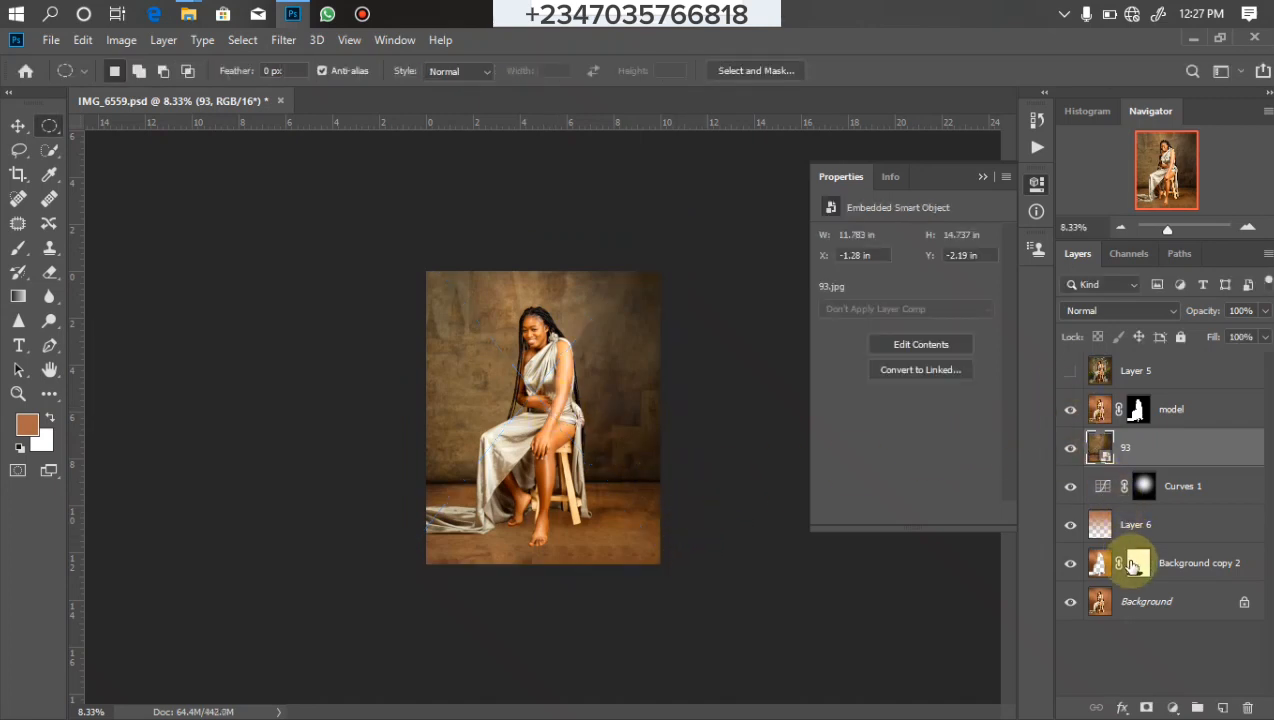
# Blend layer 93 in Soft Light and apply Hue/Saturation to it with Saturation -100 and Lightness -8
pyautogui.click(1109, 312)
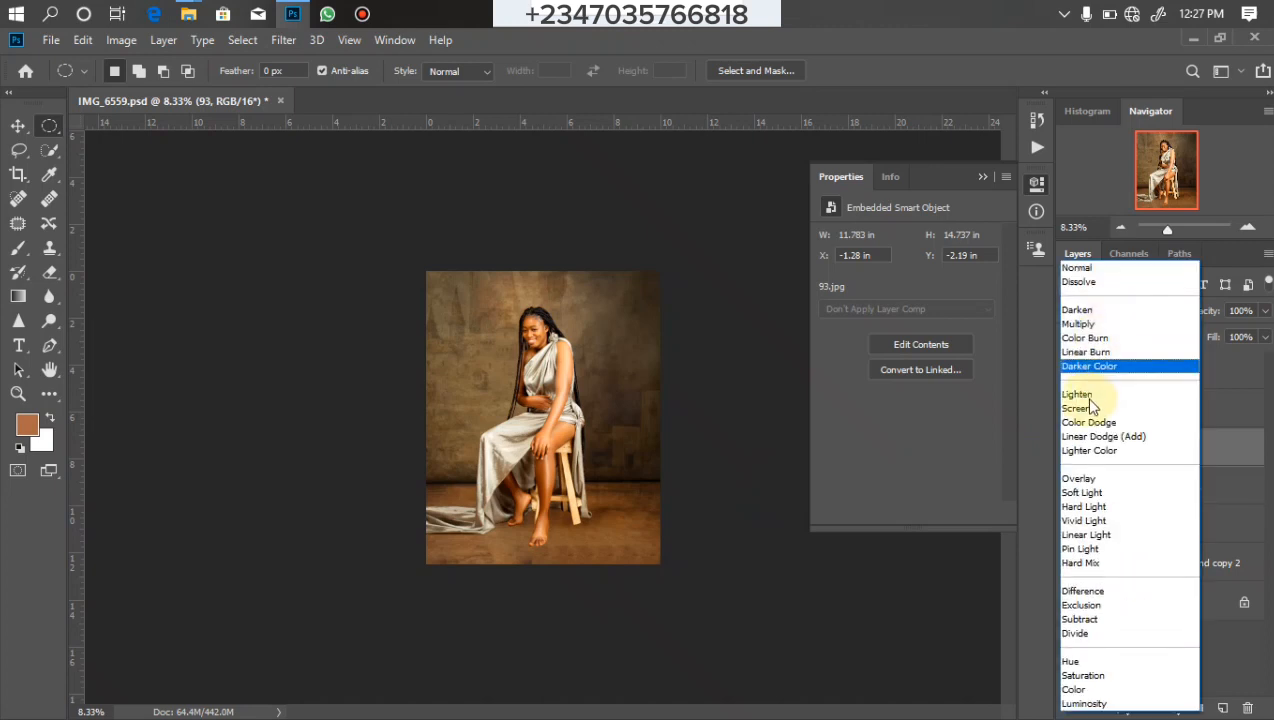
pyautogui.click(1084, 495)
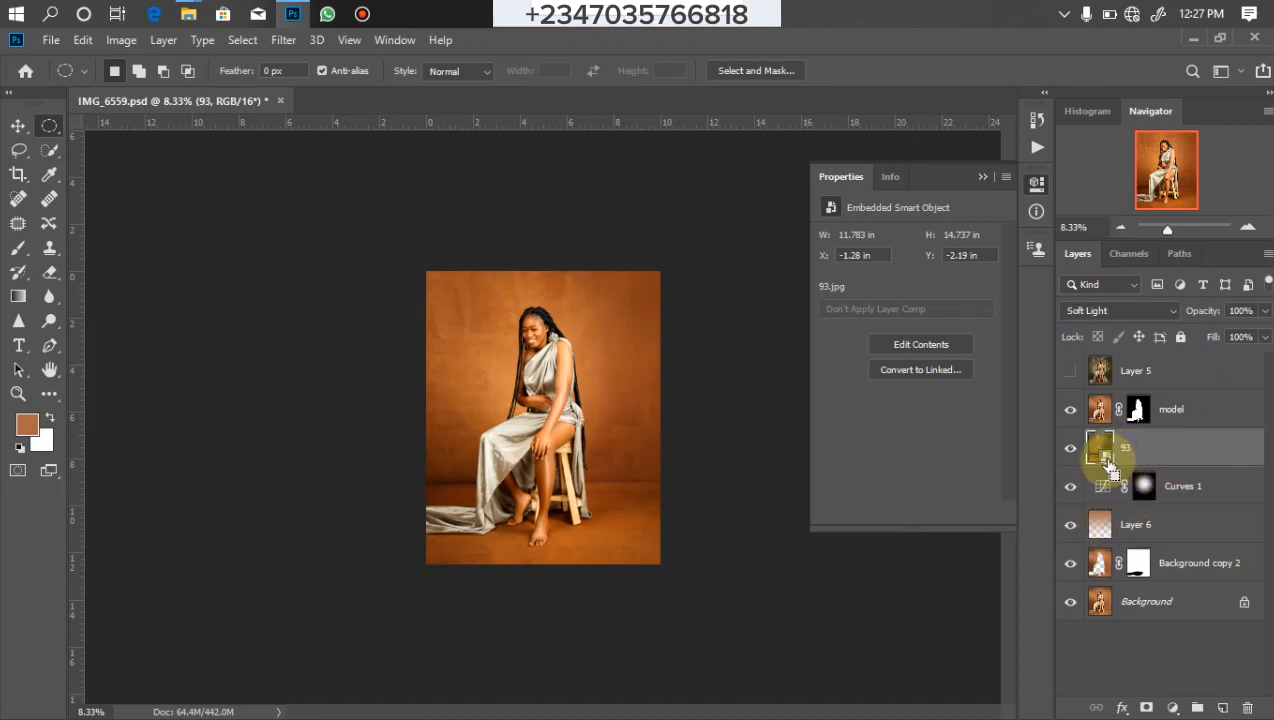
pyautogui.hotkey('ctrl', 'u')
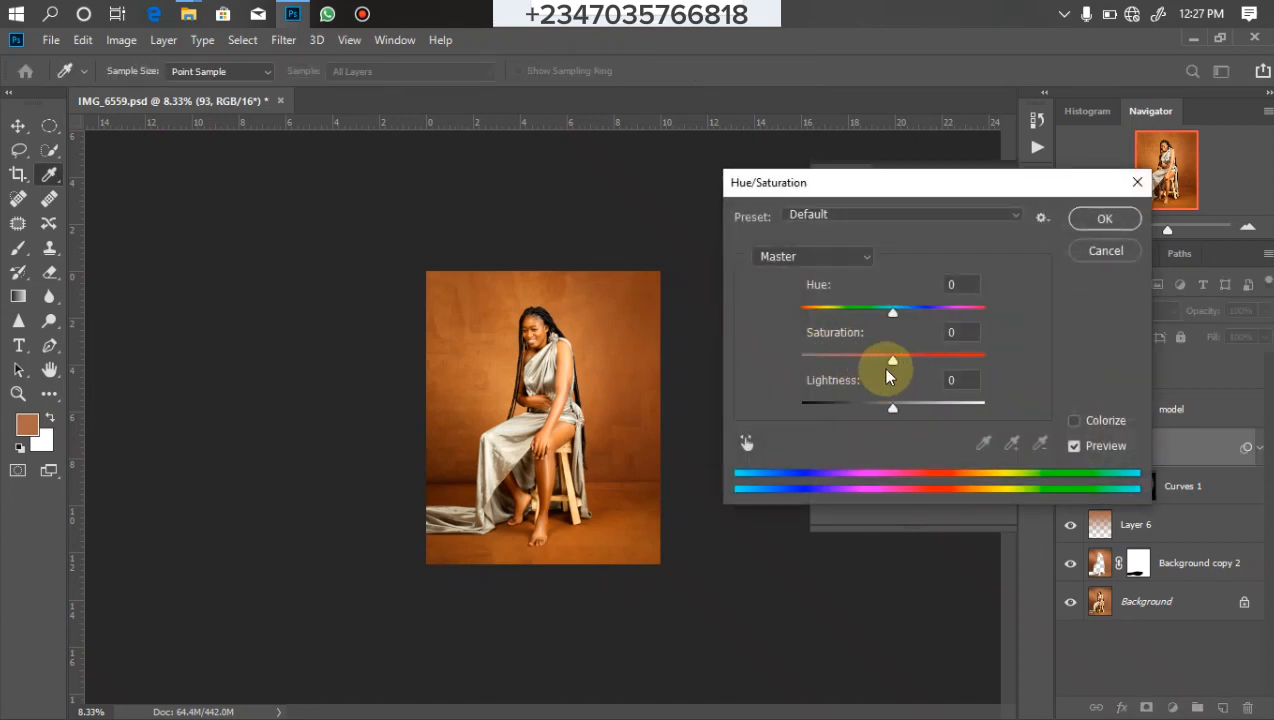
pyautogui.moveTo(890, 360); pyautogui.dragTo(780, 366)
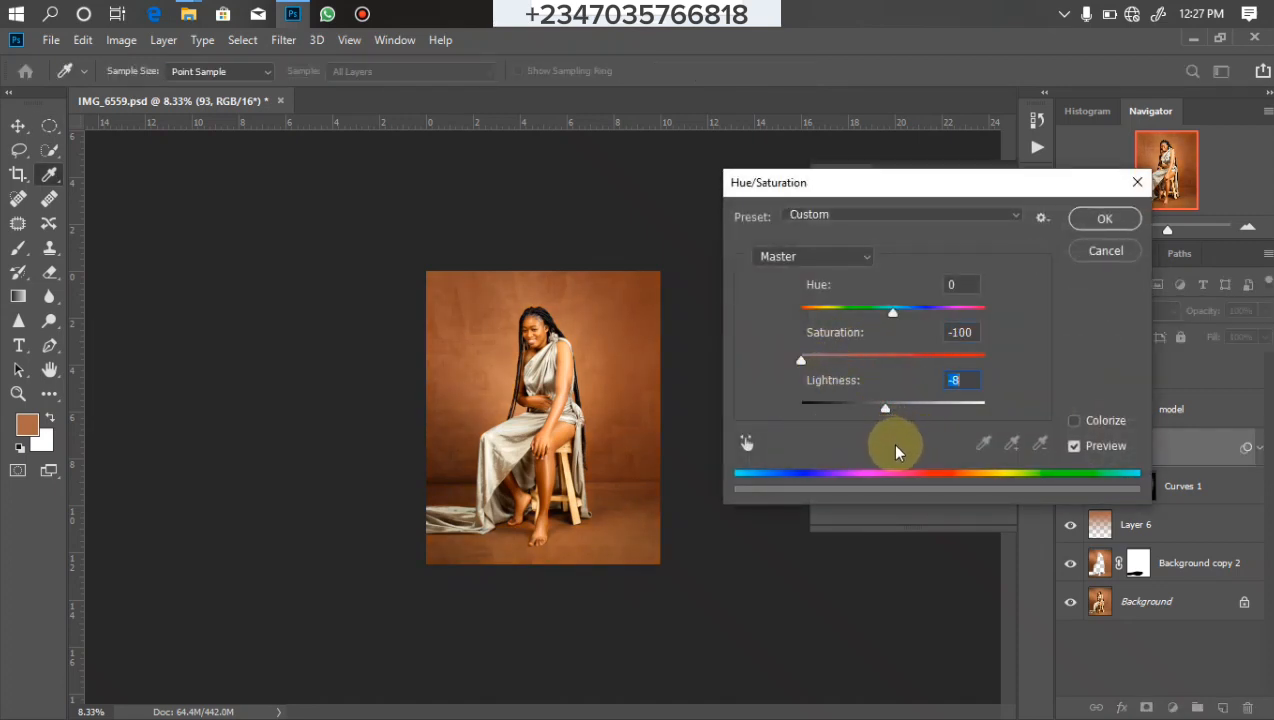
pyautogui.press('Return')
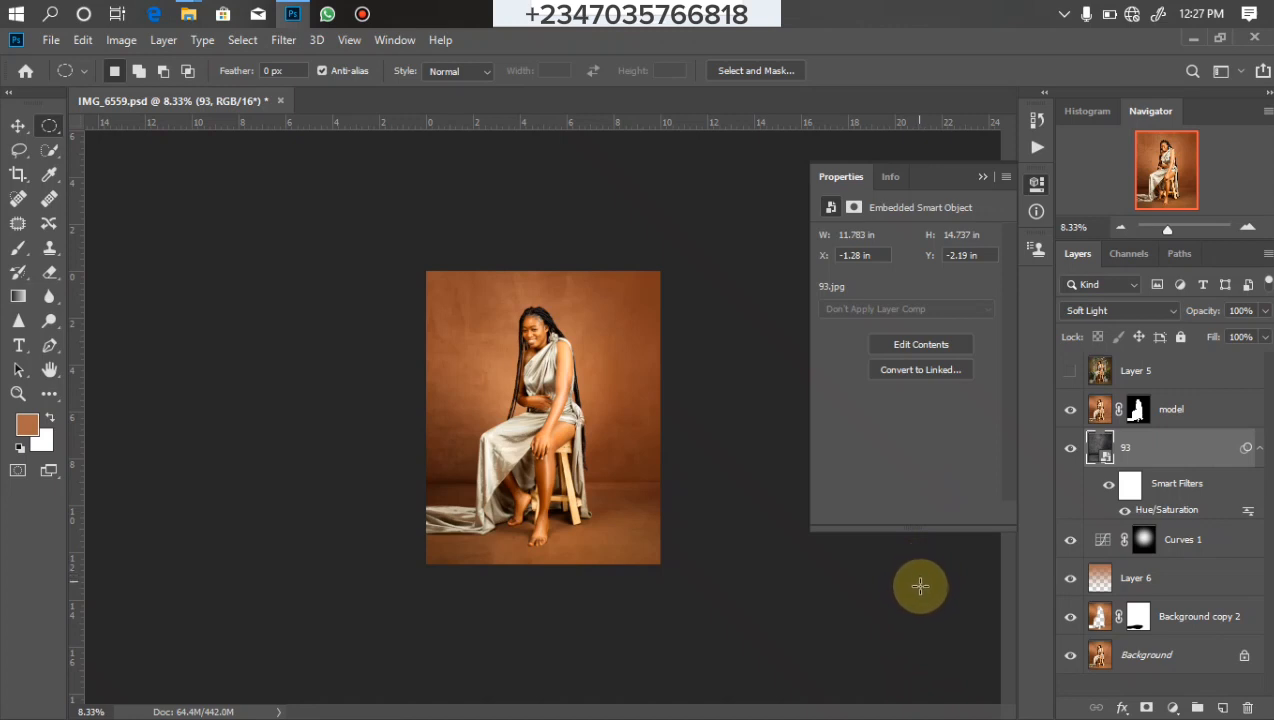
# Add a Hue/Saturation adjustment layer above layer 93 with Hue +19 and Saturation -14
pyautogui.click(1172, 708)
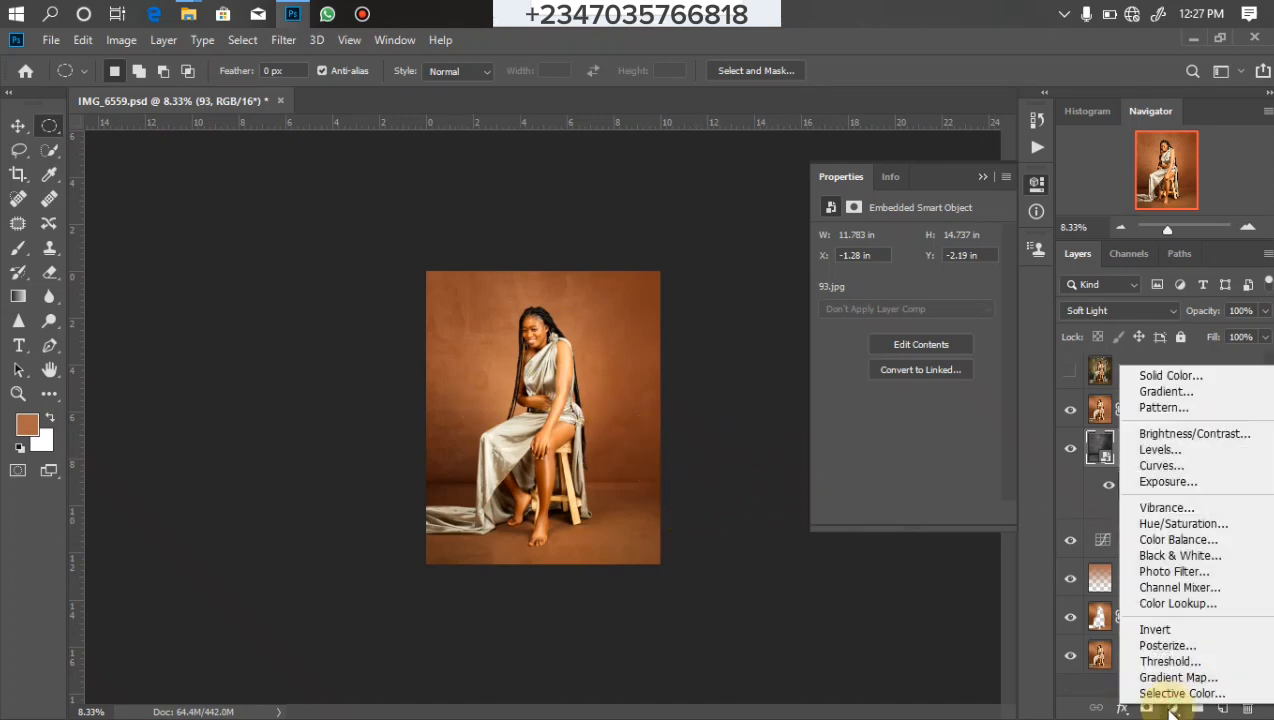
pyautogui.click(1170, 528)
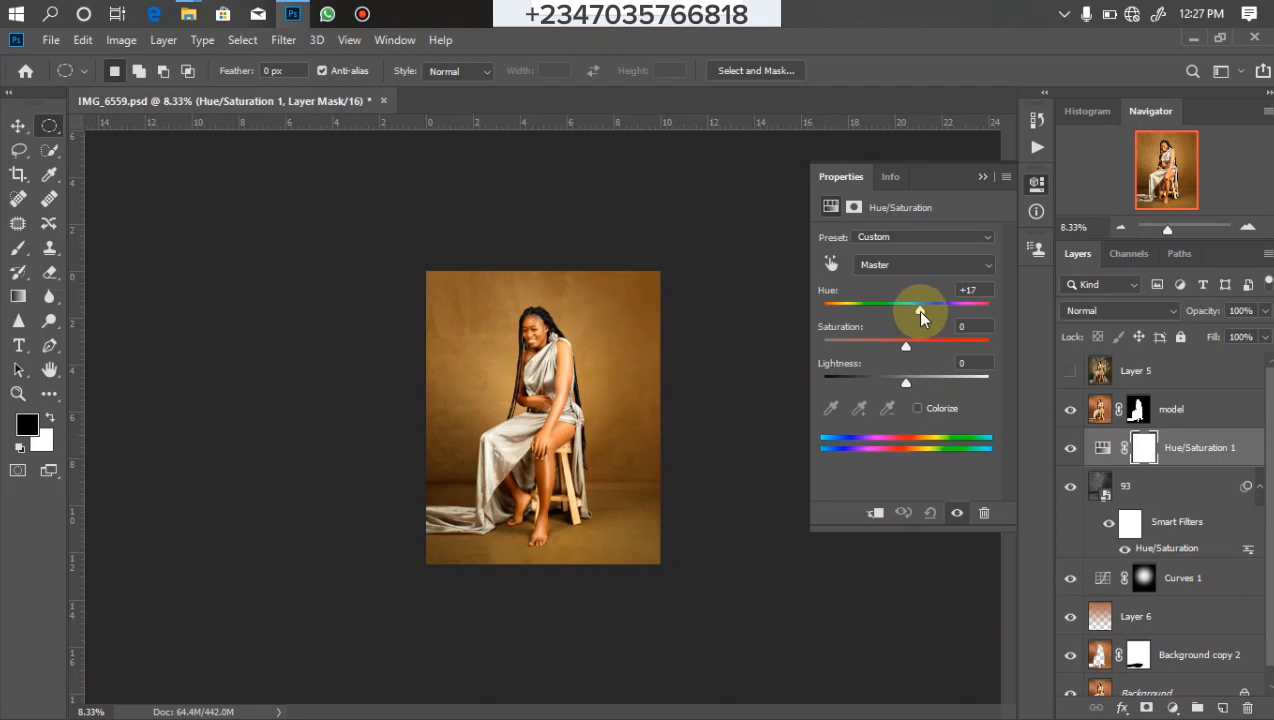
pyautogui.moveTo(921, 316); pyautogui.dragTo(921, 316)
pyautogui.moveTo(921, 312); pyautogui.dragTo(922, 314)
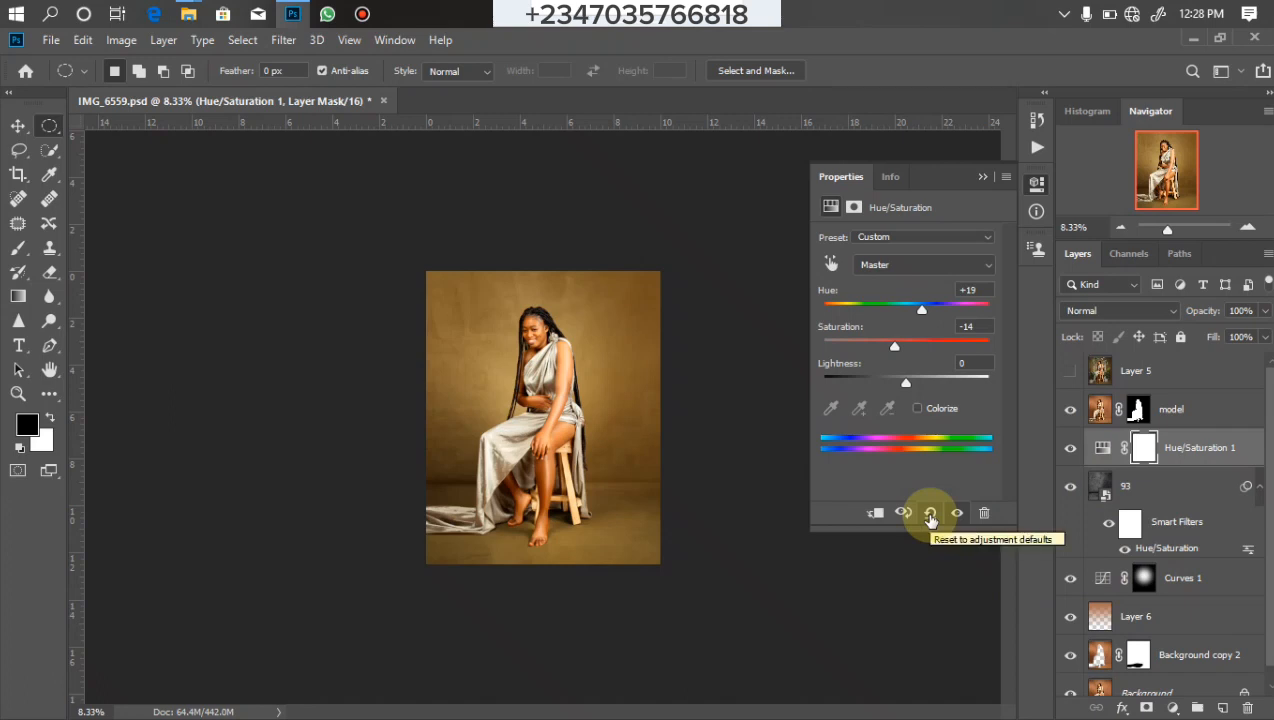
# Browse the png 04 folder in reflex files for scene props and open its upload subfolder
pyautogui.moveTo(192, 17)
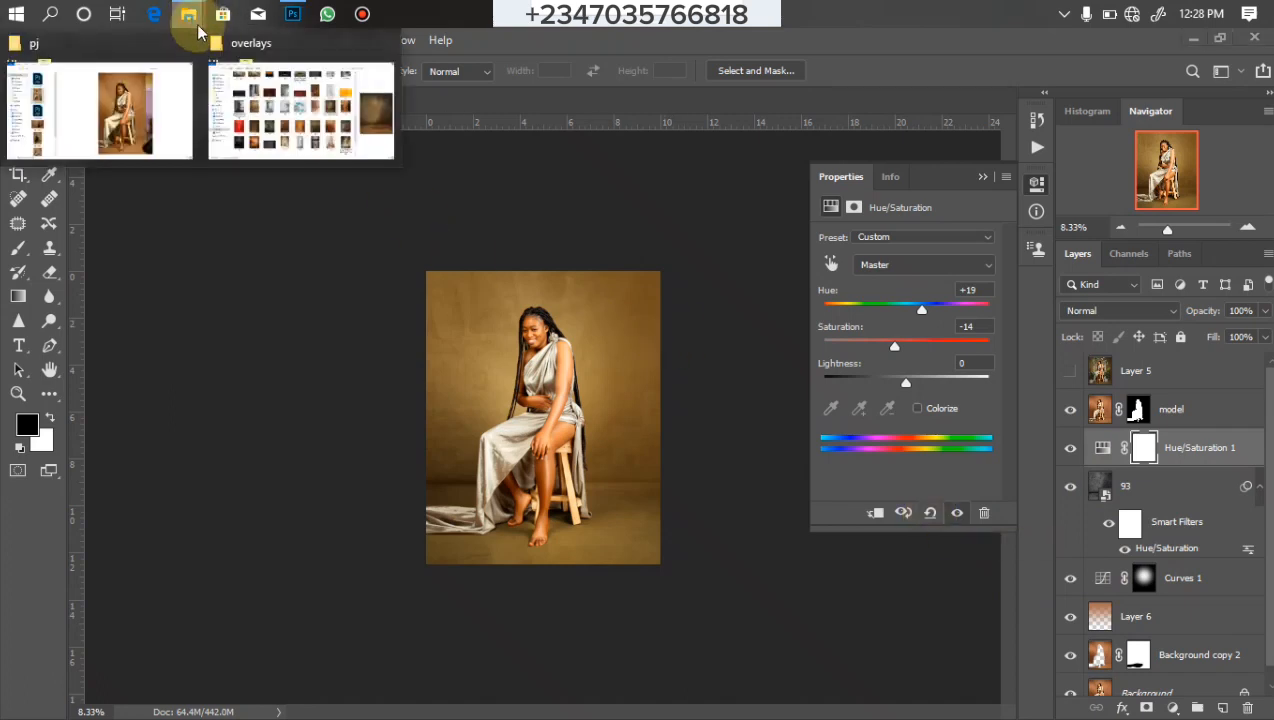
pyautogui.click(289, 119)
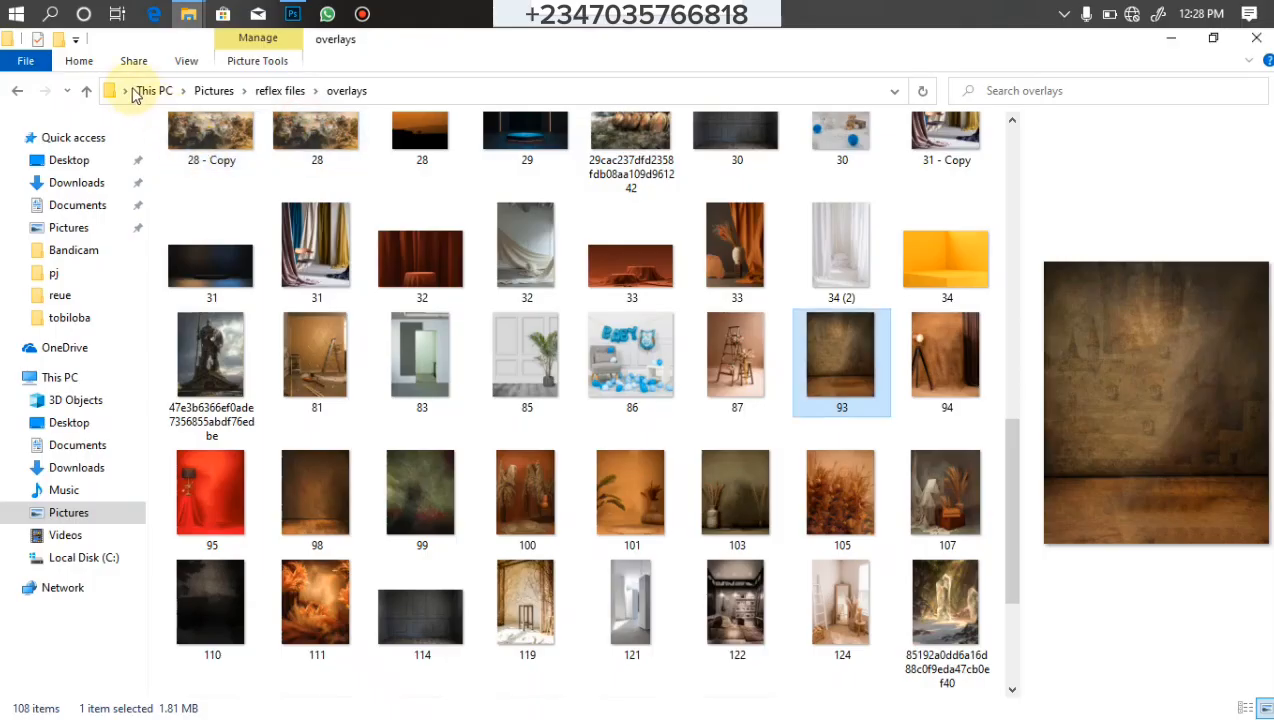
pyautogui.click(92, 100)
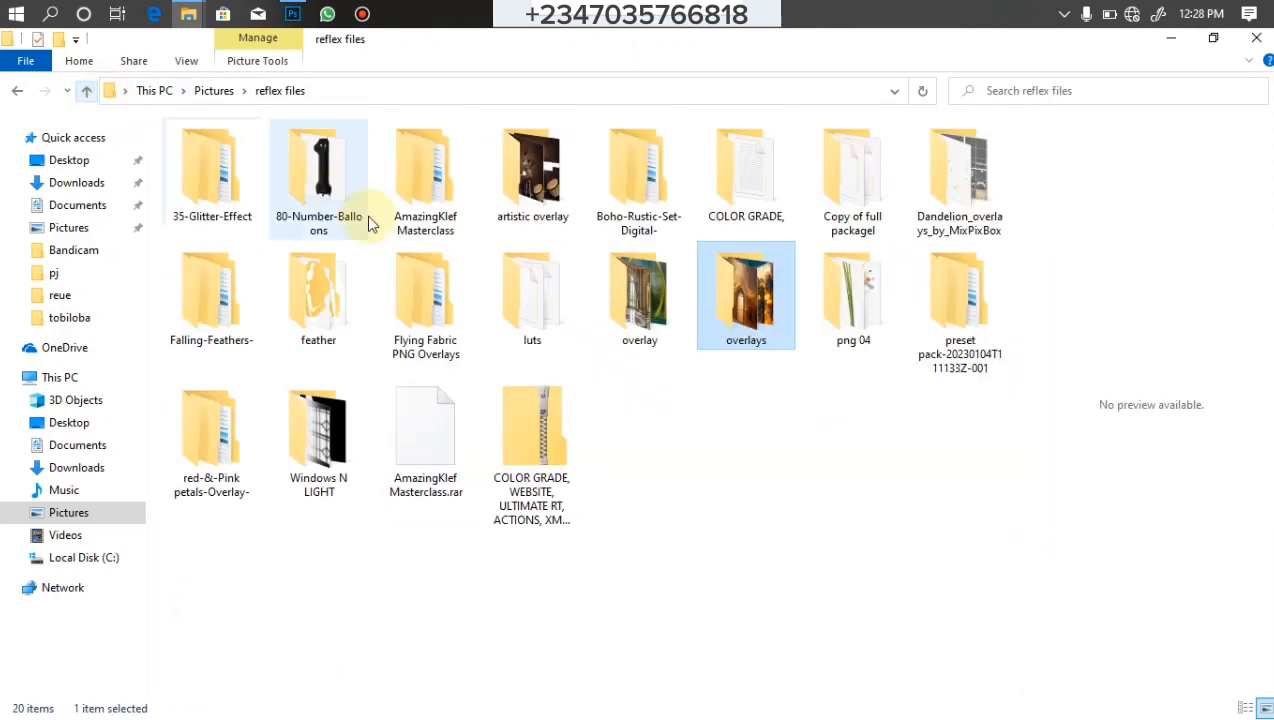
pyautogui.click(840, 338)
pyautogui.doubleClick(838, 343)
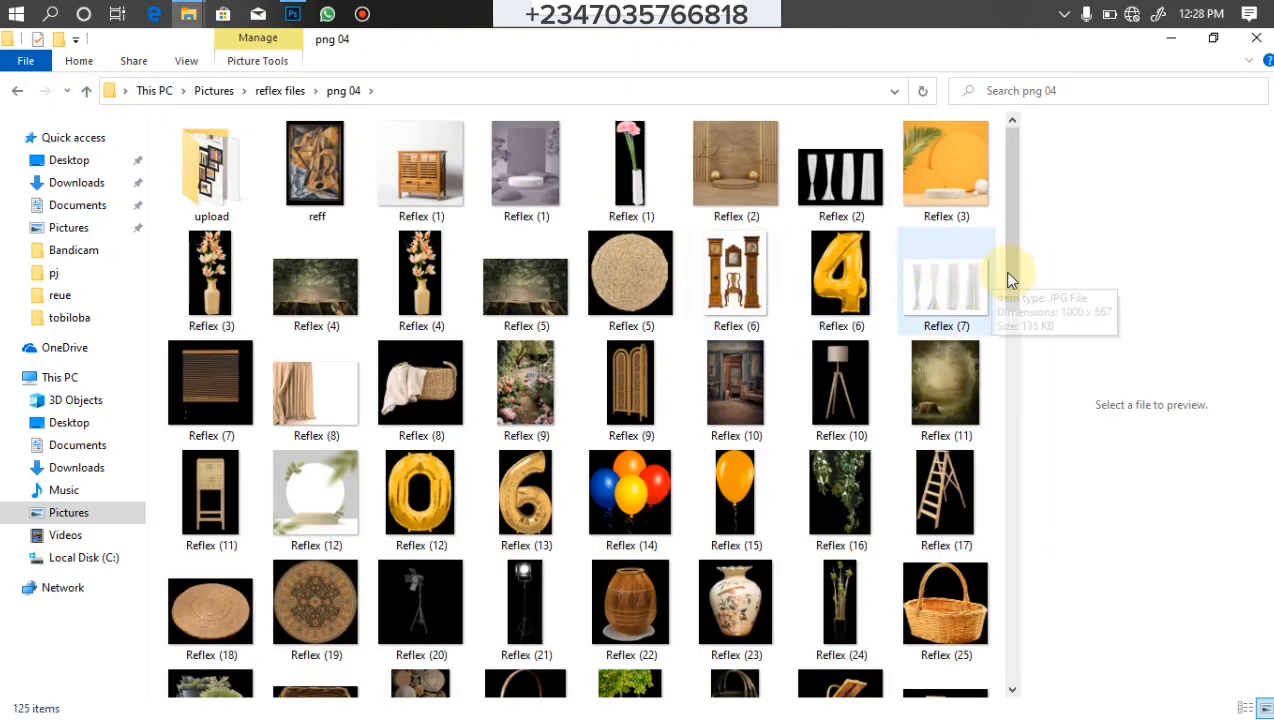
pyautogui.moveTo(1010, 287); pyautogui.dragTo(1041, 657)
pyautogui.scroll(10, 944, 236)
pyautogui.click(255, 205)
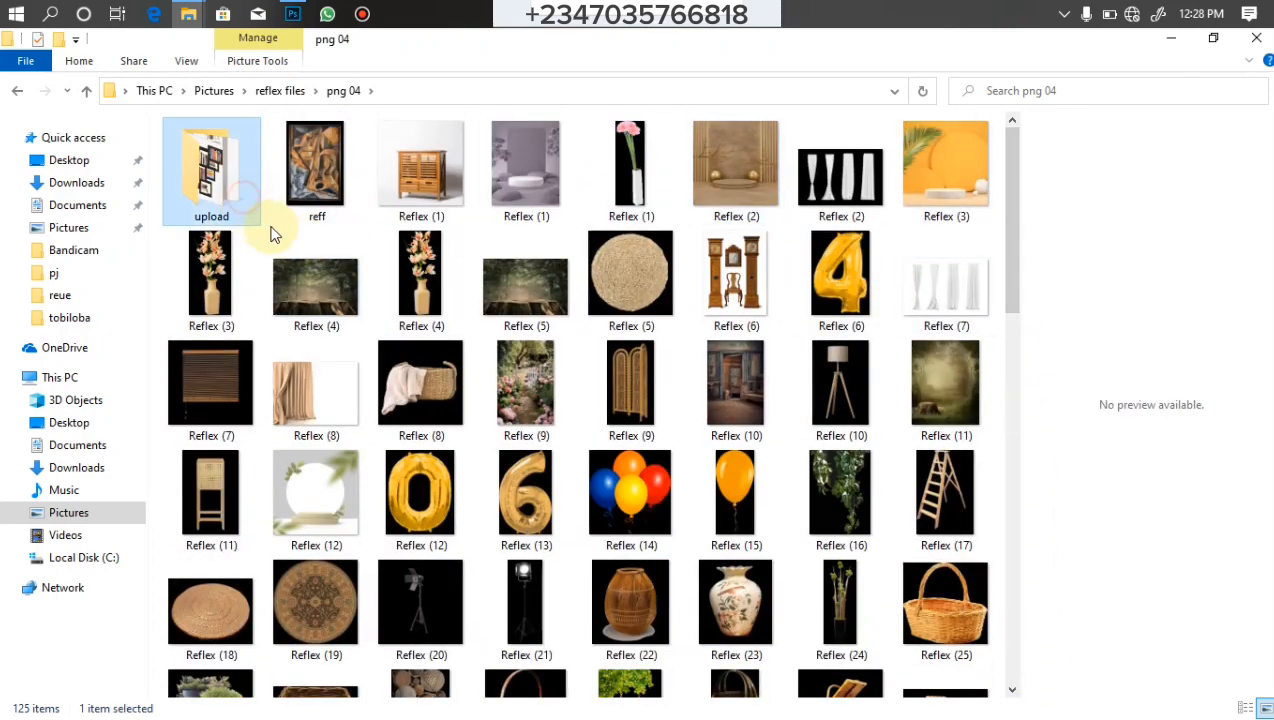
pyautogui.press('Return')
# Find the white floral arch Reflex (241) in the upload folder and place it in IMG_6559 behind the woman
pyautogui.moveTo(1007, 193)
pyautogui.mouseDown()
pyautogui.moveTo(1012, 436)
pyautogui.moveTo(975, 663)
pyautogui.moveTo(992, 472)
pyautogui.moveTo(964, 655)
pyautogui.moveTo(984, 578)
pyautogui.moveTo(970, 521)
pyautogui.moveTo(976, 350)
pyautogui.moveTo(995, 298)
pyautogui.moveTo(978, 238)
pyautogui.moveTo(996, 182)
pyautogui.mouseUp()
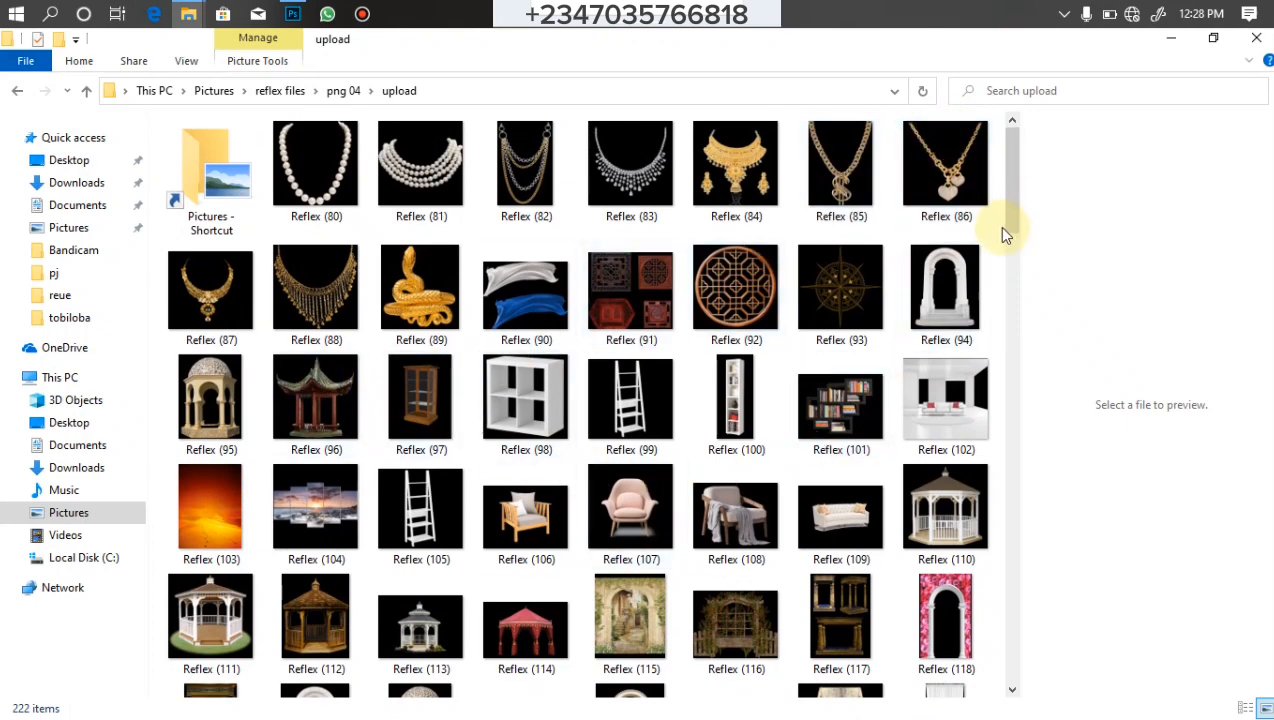
pyautogui.moveTo(1018, 205); pyautogui.dragTo(998, 651)
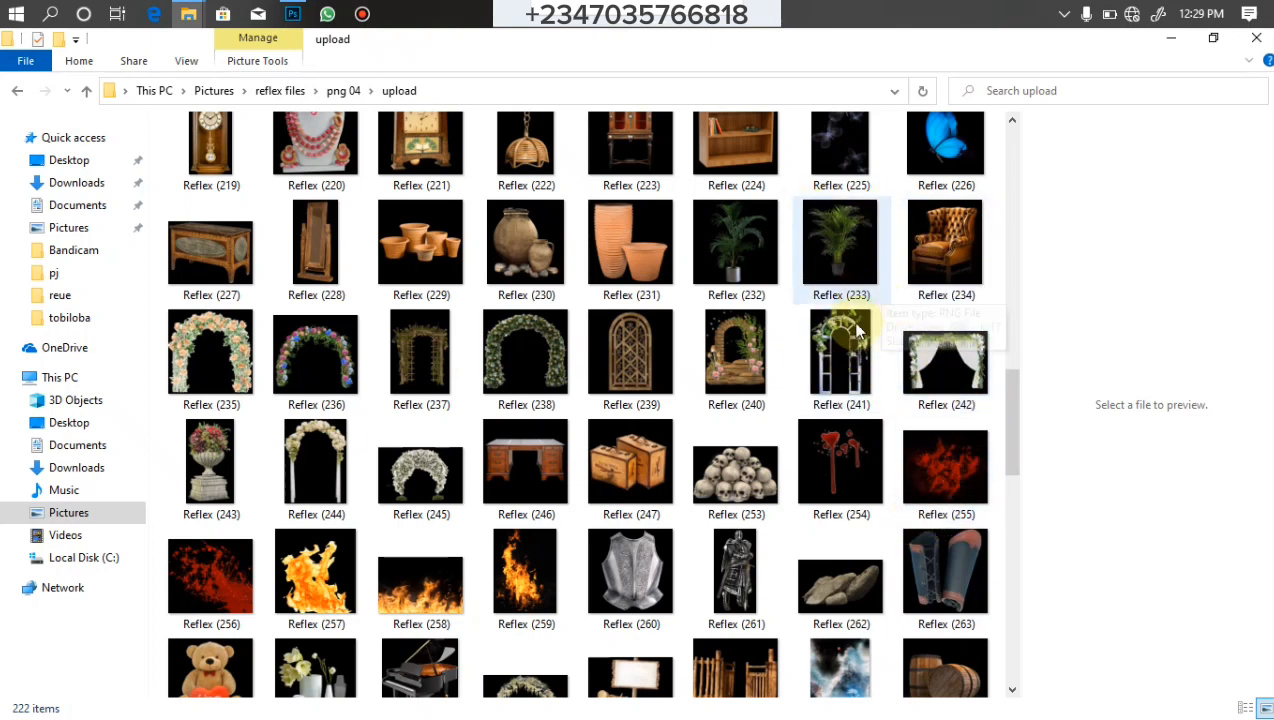
pyautogui.click(842, 368)
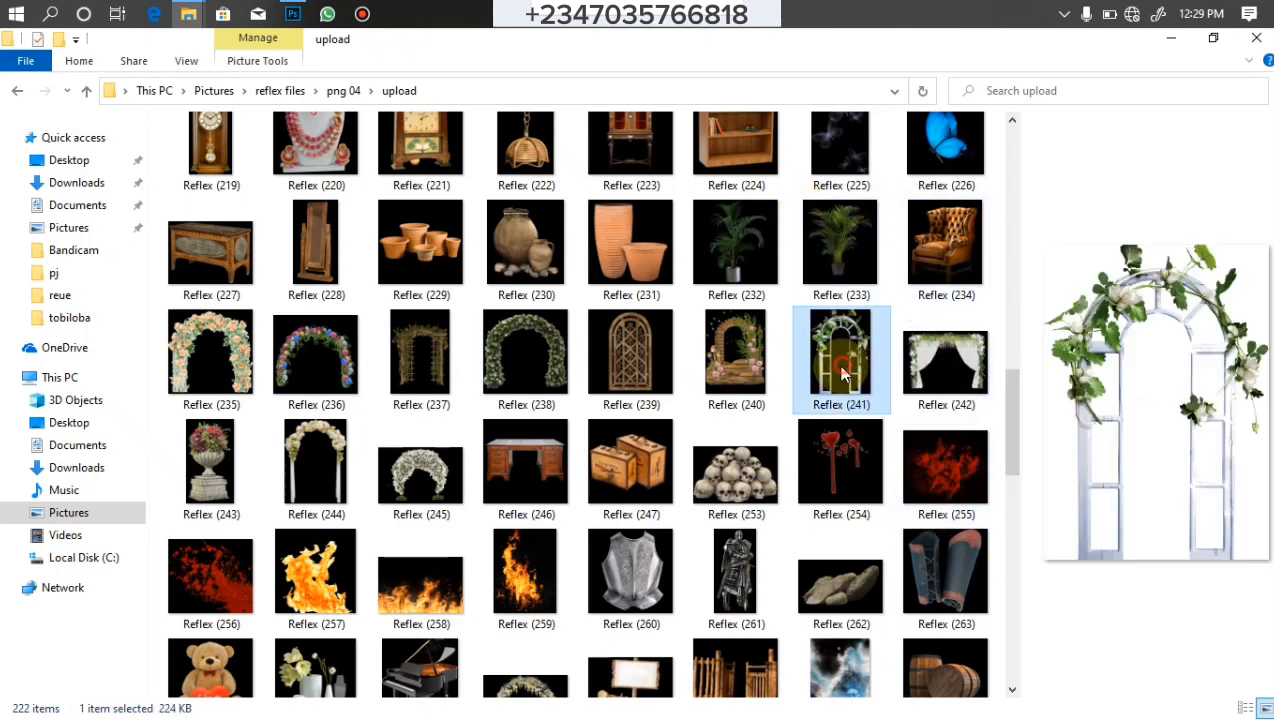
pyautogui.moveTo(842, 372); pyautogui.dragTo(543, 407)
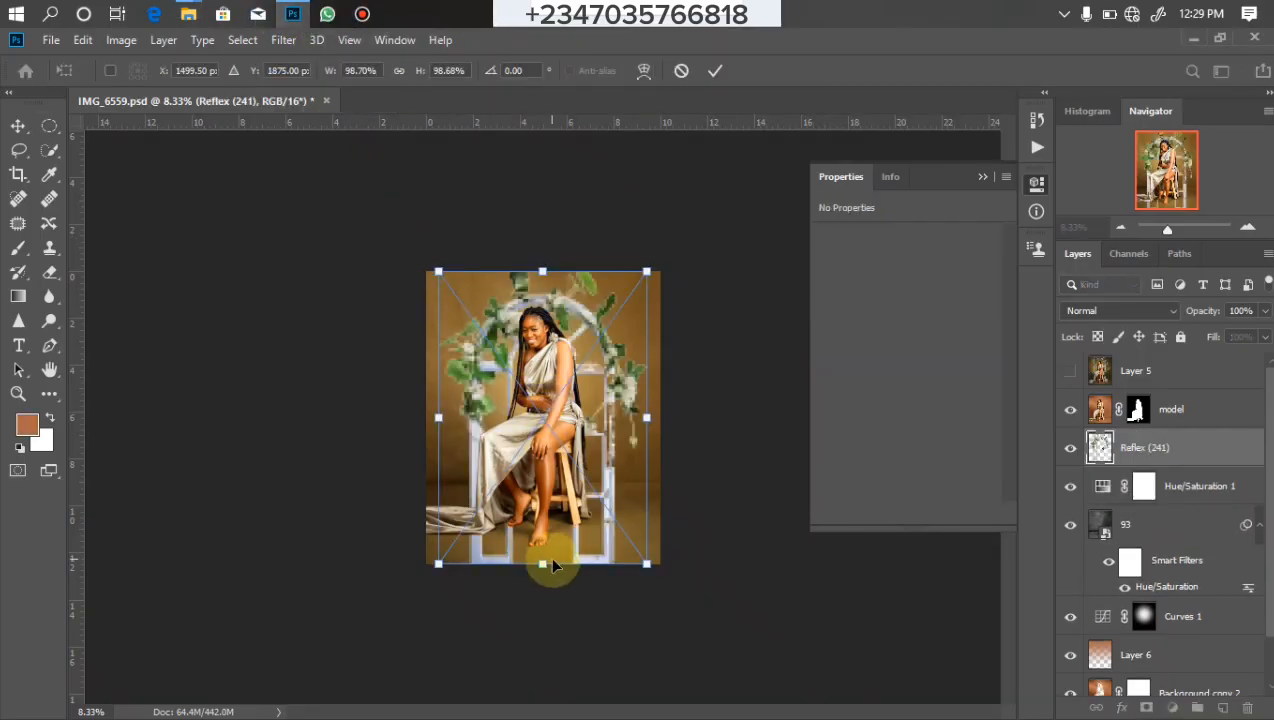
# Scale the floral arch to about 8.2 × 11.5 in, raise it behind the woman past the canvas top, and commit it
pyautogui.moveTo(553, 567); pyautogui.dragTo(546, 540)
pyautogui.moveTo(542, 428); pyautogui.dragTo(547, 374)
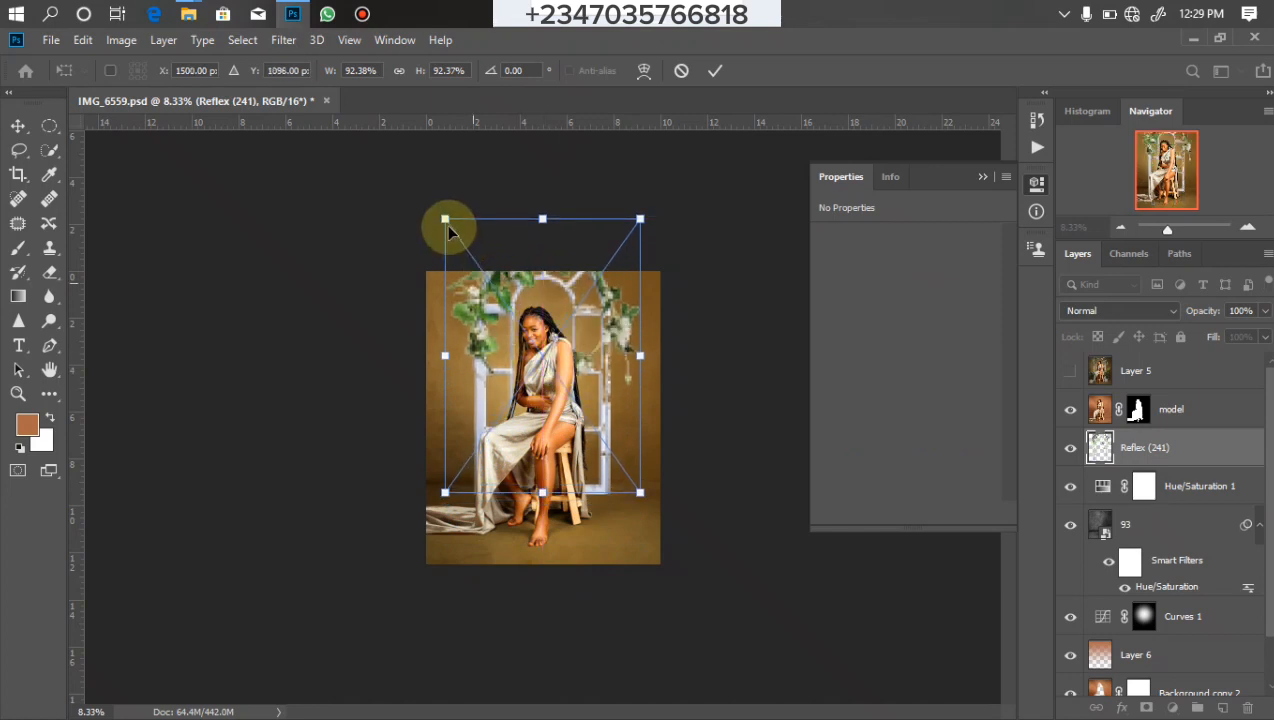
pyautogui.moveTo(448, 230); pyautogui.dragTo(455, 226)
pyautogui.moveTo(539, 343); pyautogui.dragTo(533, 352)
pyautogui.moveTo(452, 353); pyautogui.dragTo(446, 347)
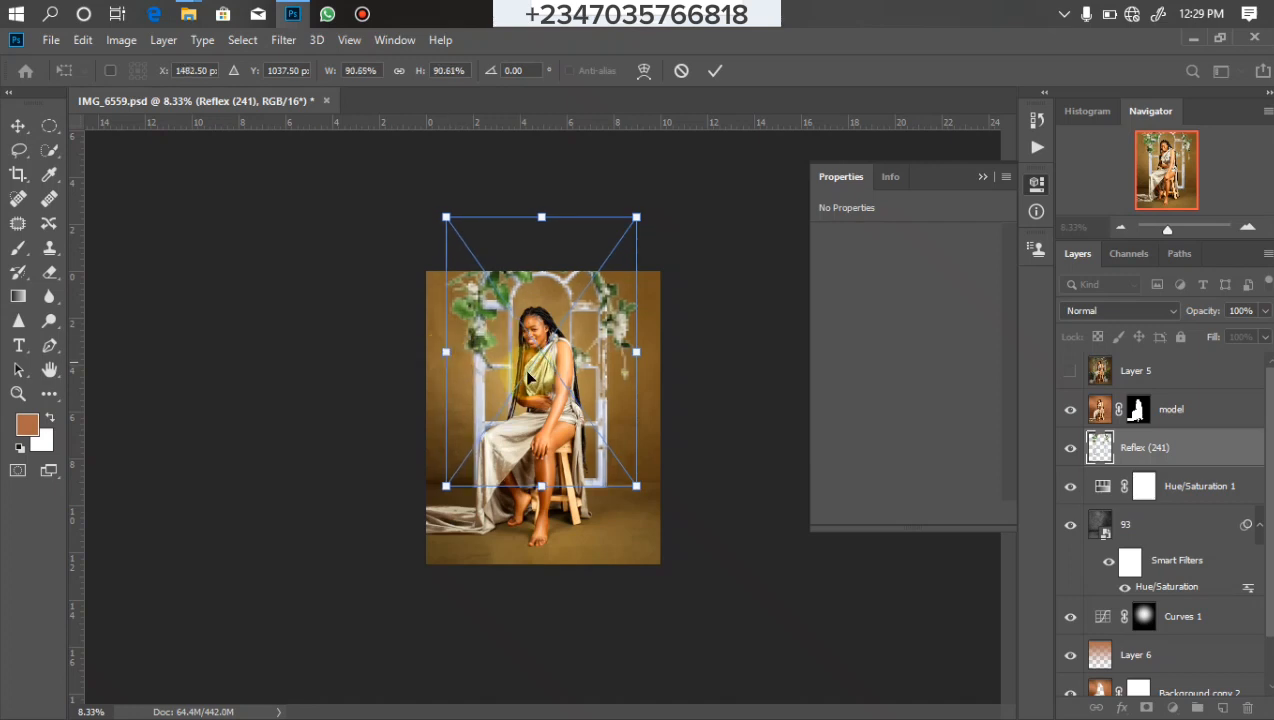
pyautogui.moveTo(540, 320); pyautogui.dragTo(542, 322)
pyautogui.press('Return')
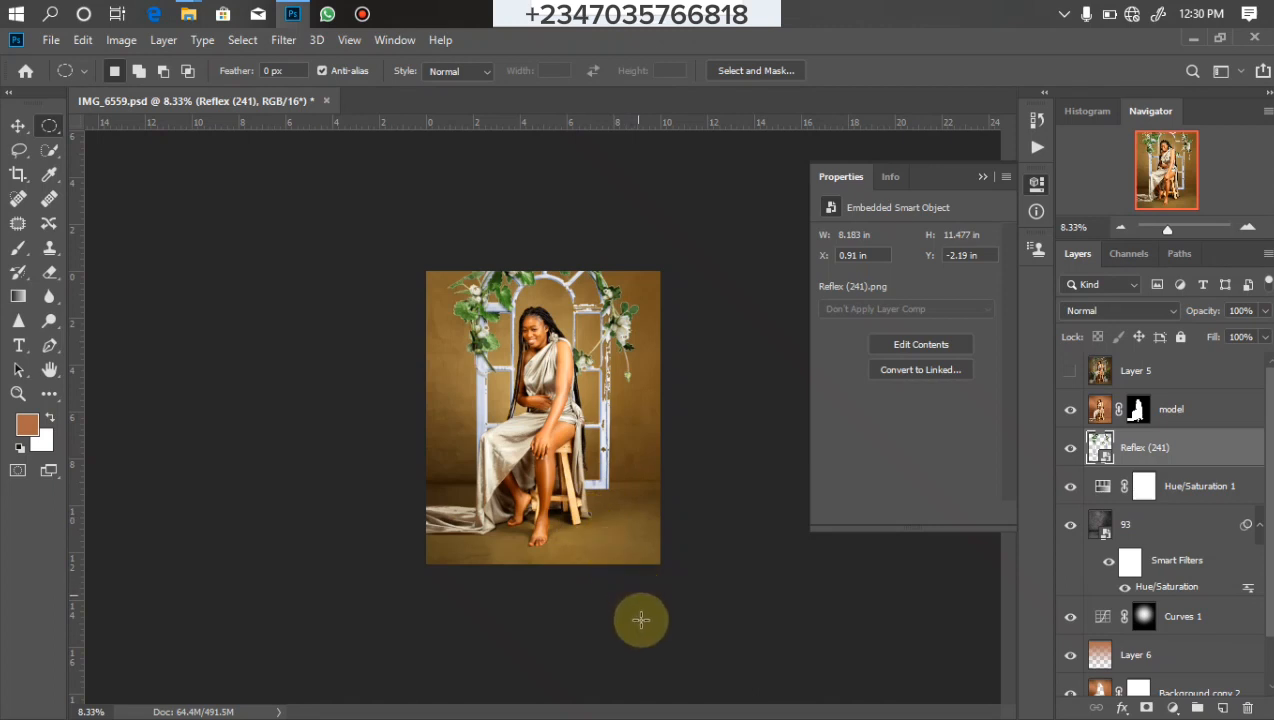
# Find the potted palm Reflex (298) in the upload folder and place it in IMG_6559
pyautogui.moveTo(200, 14)
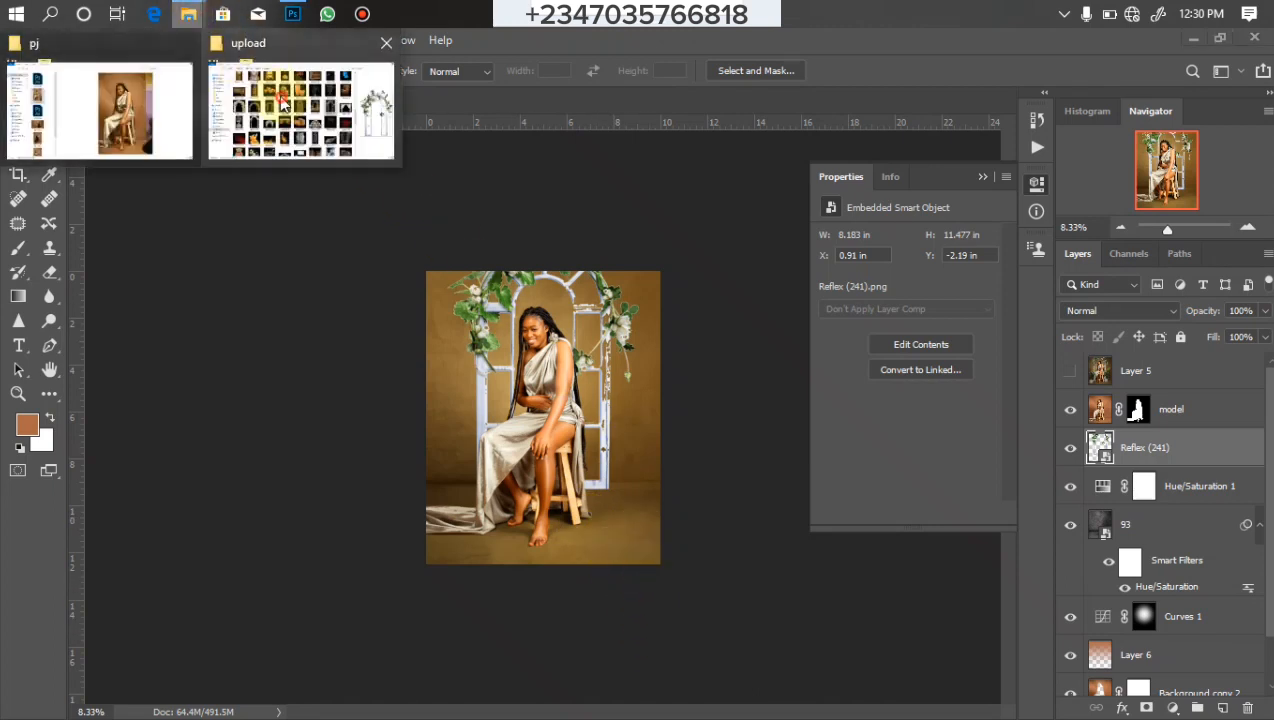
pyautogui.click(290, 110)
pyautogui.moveTo(1008, 435); pyautogui.dragTo(1008, 600)
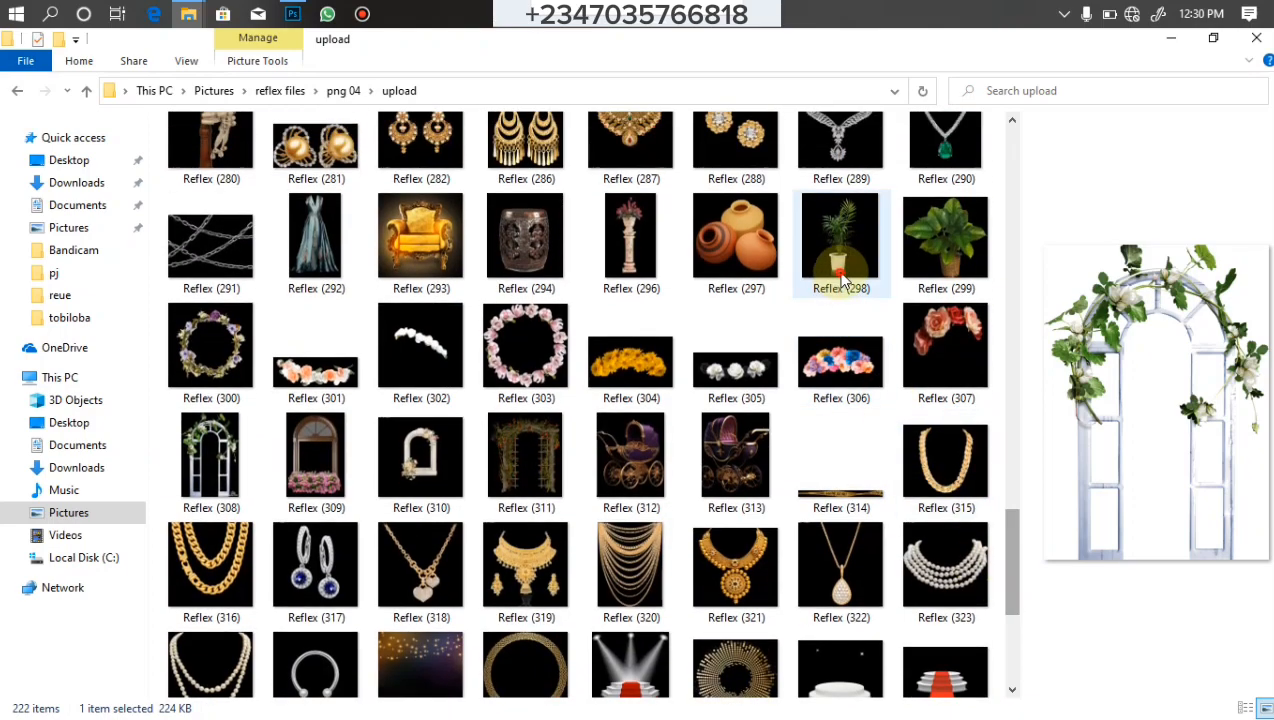
pyautogui.moveTo(840, 240); pyautogui.dragTo(497, 367)
# Scale the potted palm to about 6.2 × 7.4 in, stand it on the floor beside the stool, and commit it
pyautogui.moveTo(566, 434); pyautogui.dragTo(601, 421)
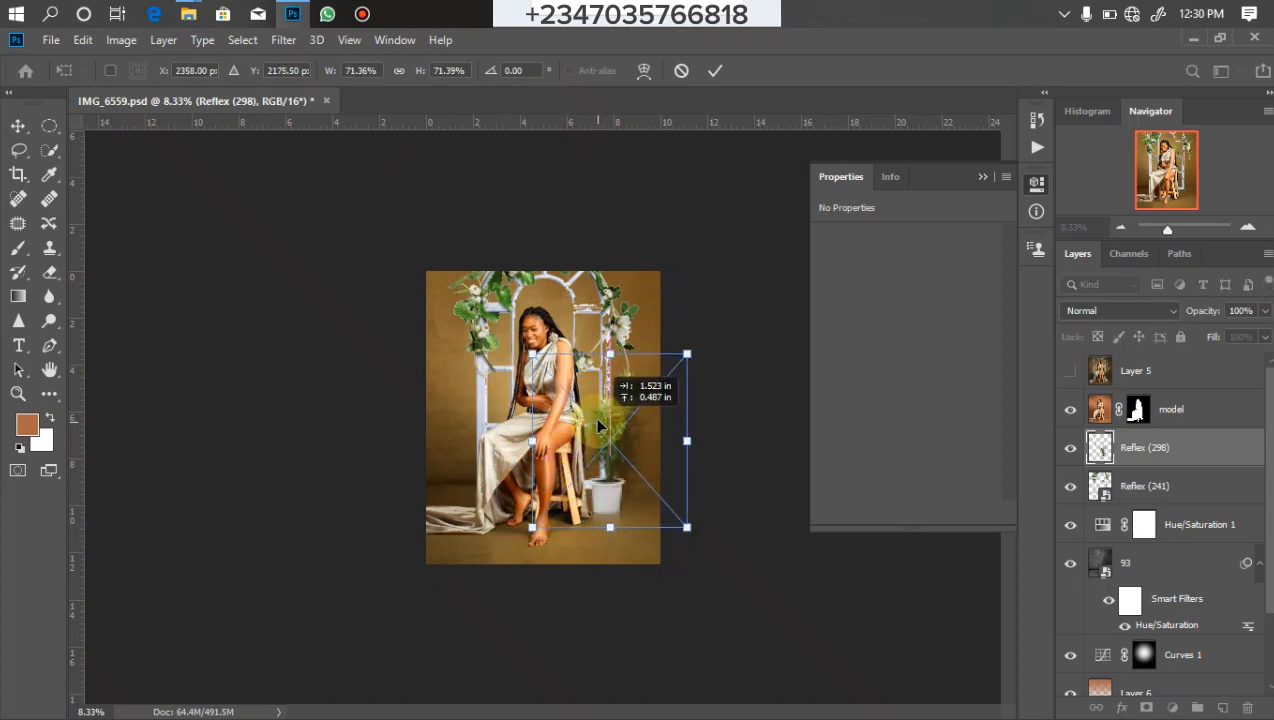
pyautogui.moveTo(688, 351); pyautogui.dragTo(698, 342)
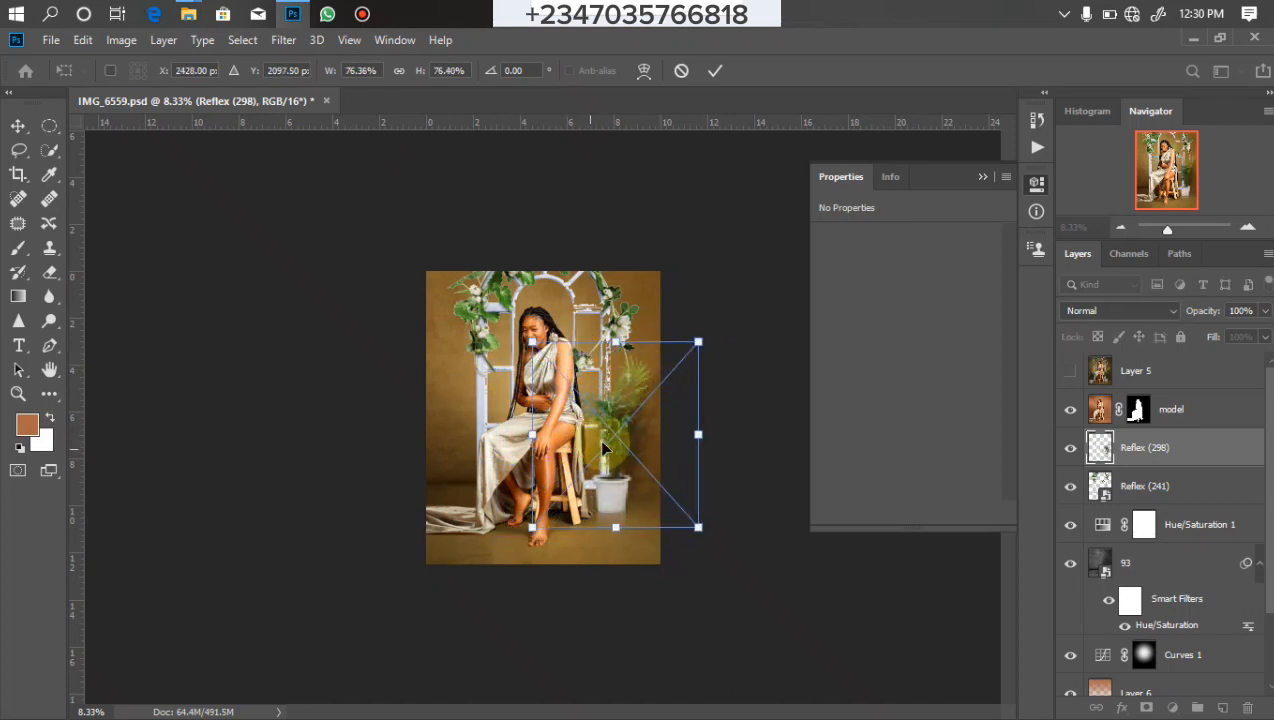
pyautogui.moveTo(603, 448)
pyautogui.mouseDown()
pyautogui.moveTo(592, 441)
pyautogui.moveTo(592, 455)
pyautogui.mouseUp()
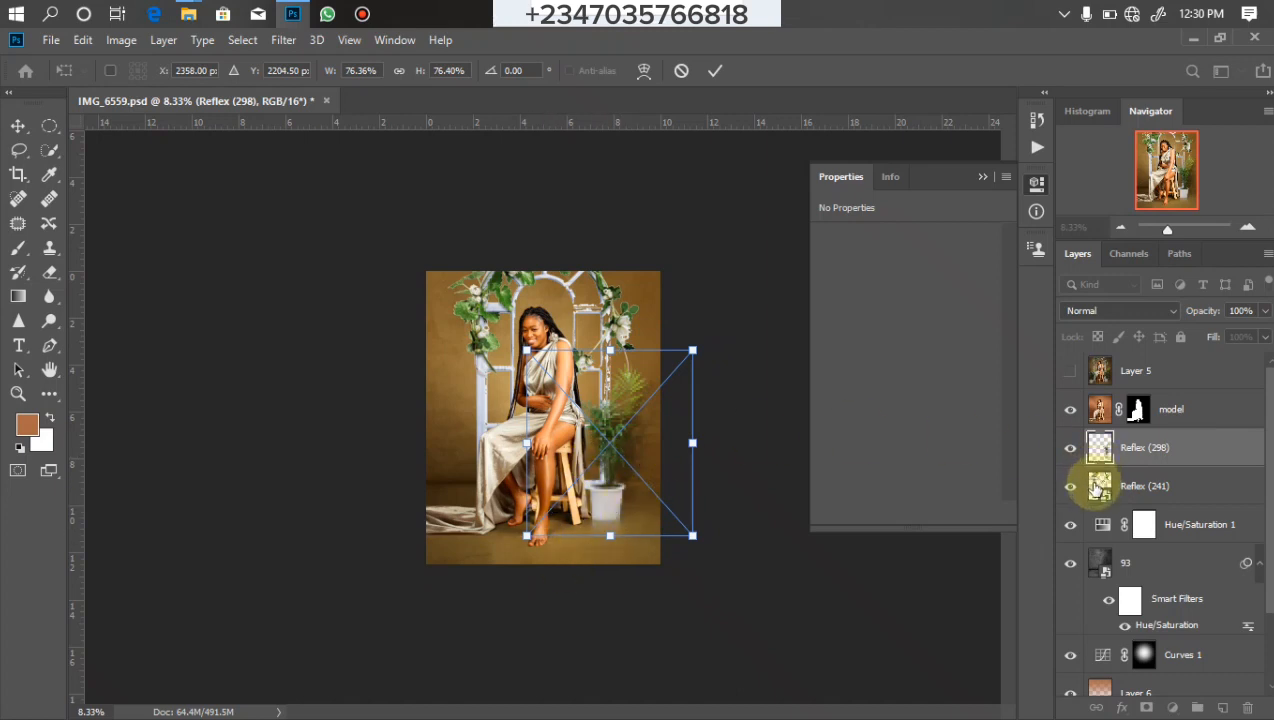
pyautogui.press('Return')
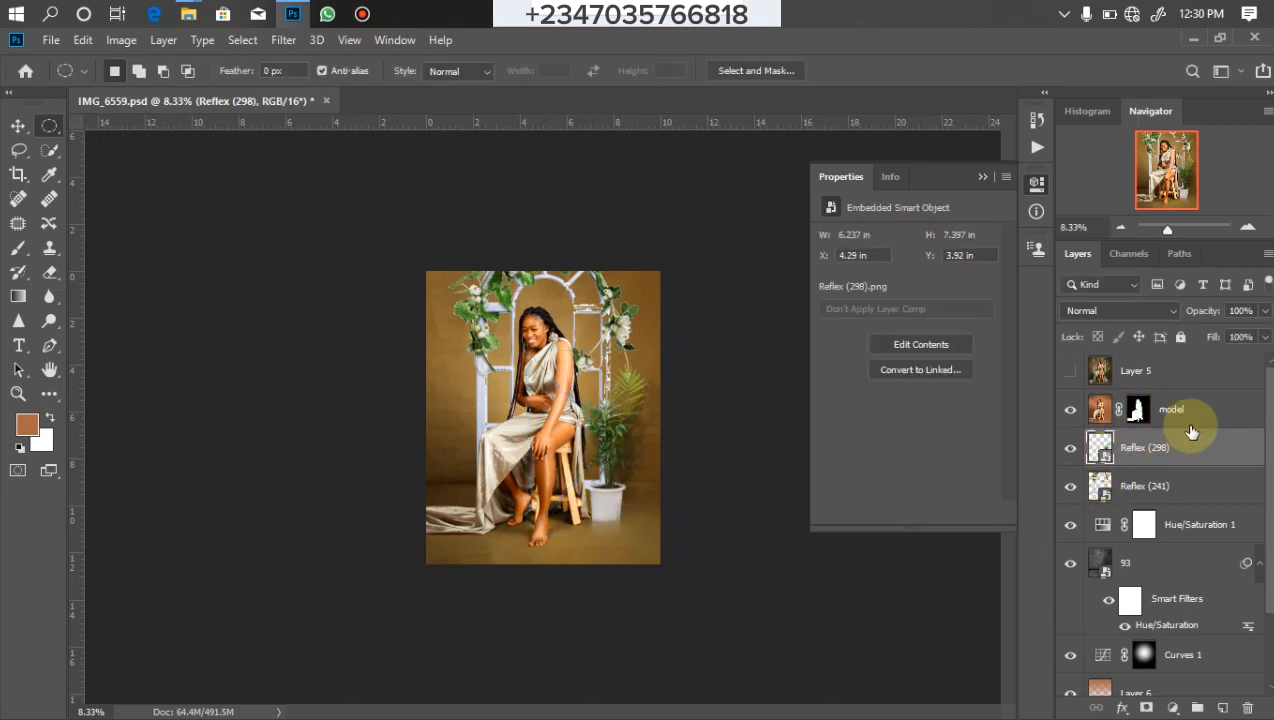
# Move the Reflex (298) layer above the model layer and enlarge the palm to about 6.4 × 7.6 in, slightly lower and closer to the woman
pyautogui.moveTo(1188, 444); pyautogui.dragTo(1100, 395)
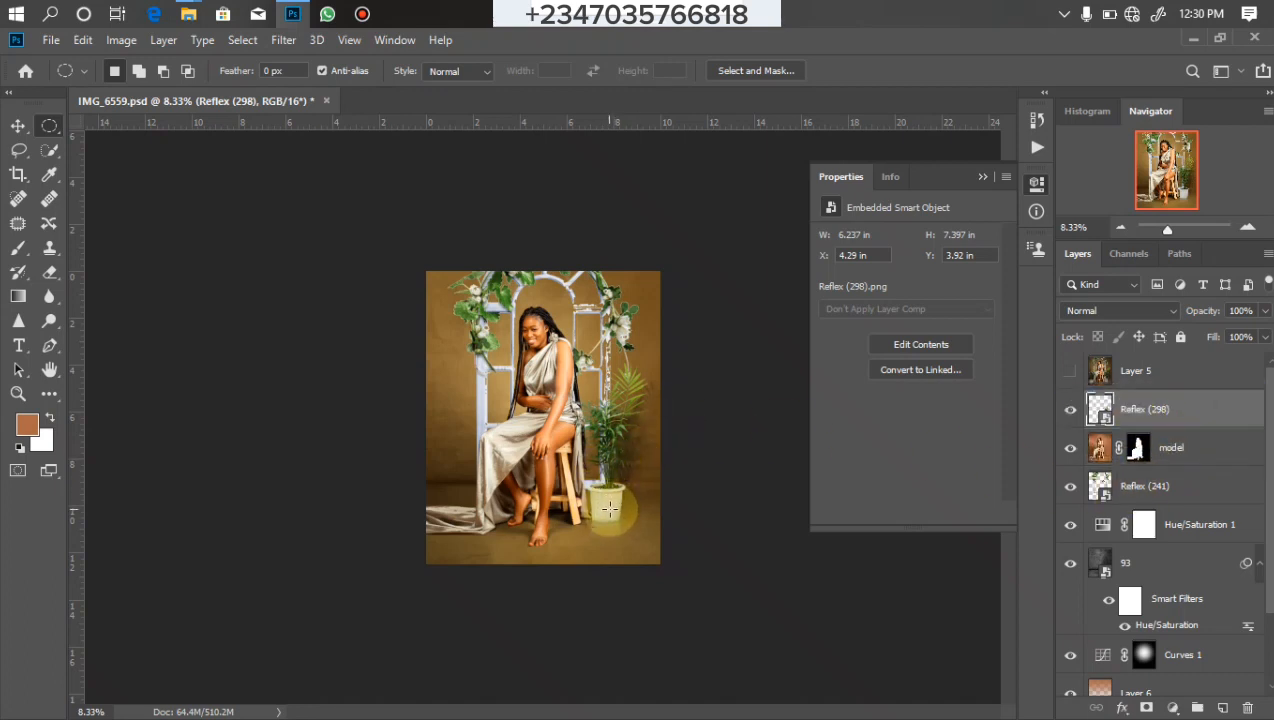
pyautogui.hotkey('ctrl', 't')
pyautogui.moveTo(526, 350); pyautogui.dragTo(520, 344)
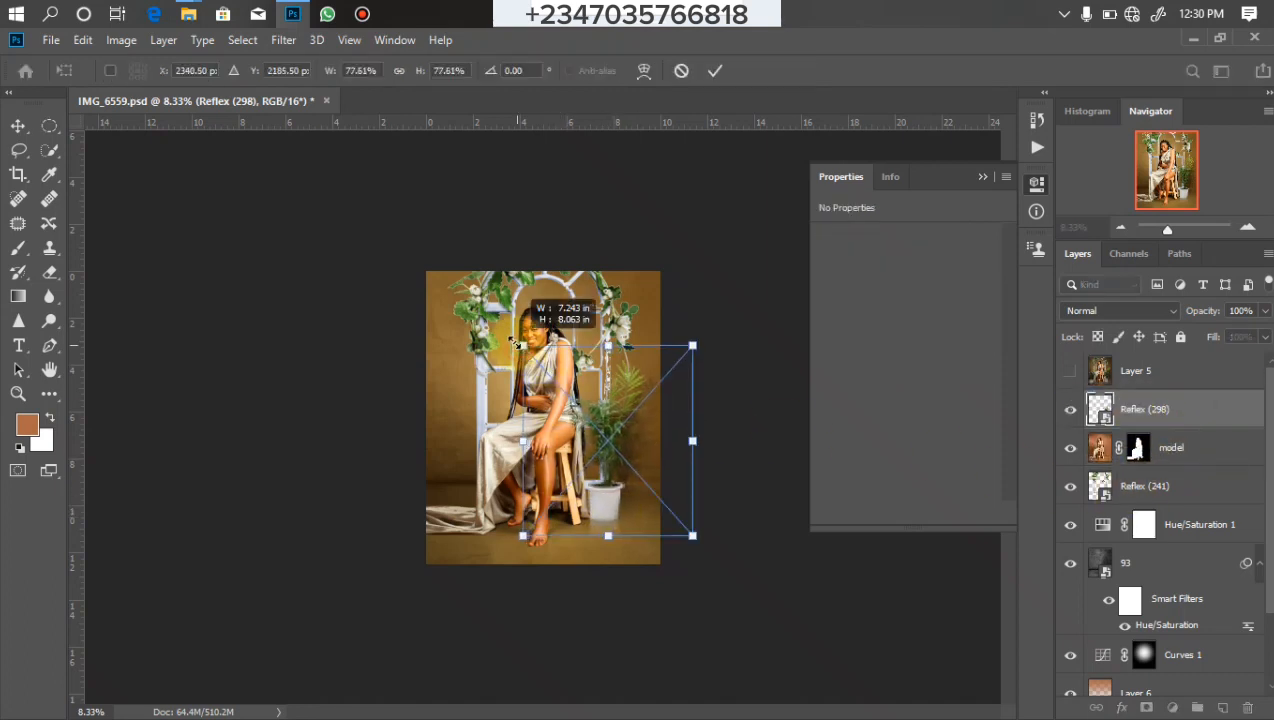
pyautogui.moveTo(613, 478); pyautogui.dragTo(600, 482)
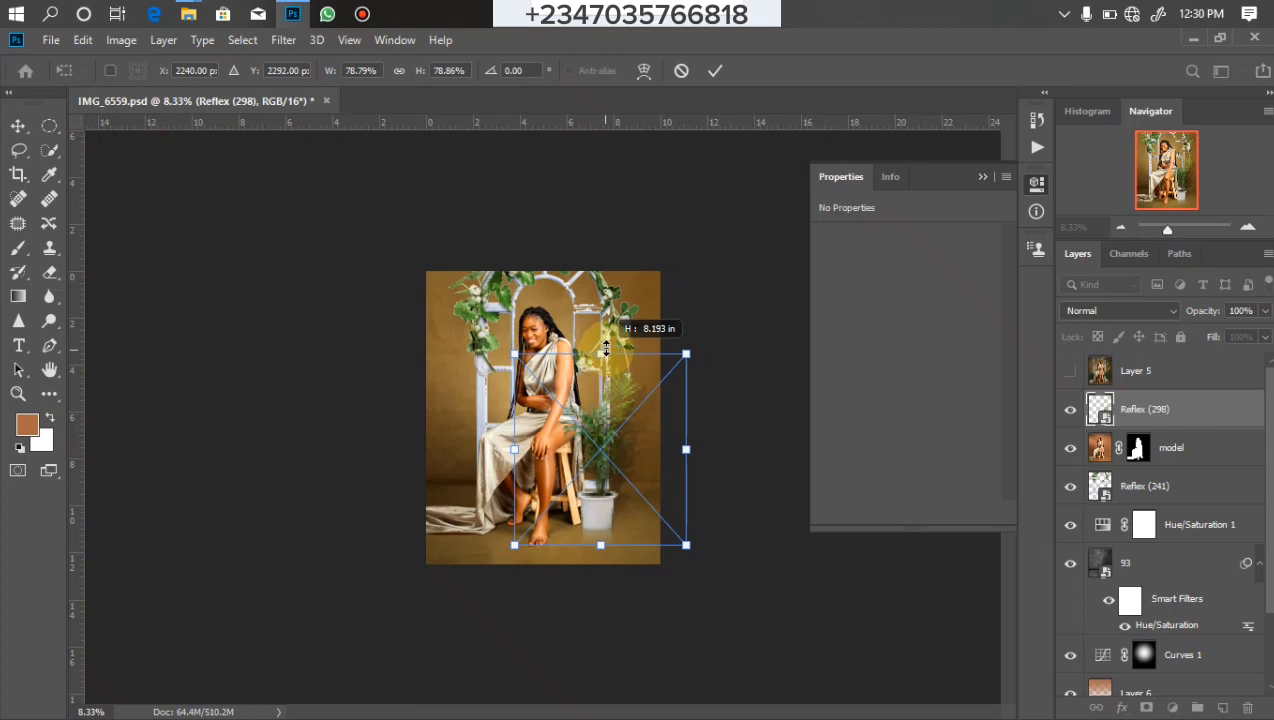
pyautogui.press('Return')
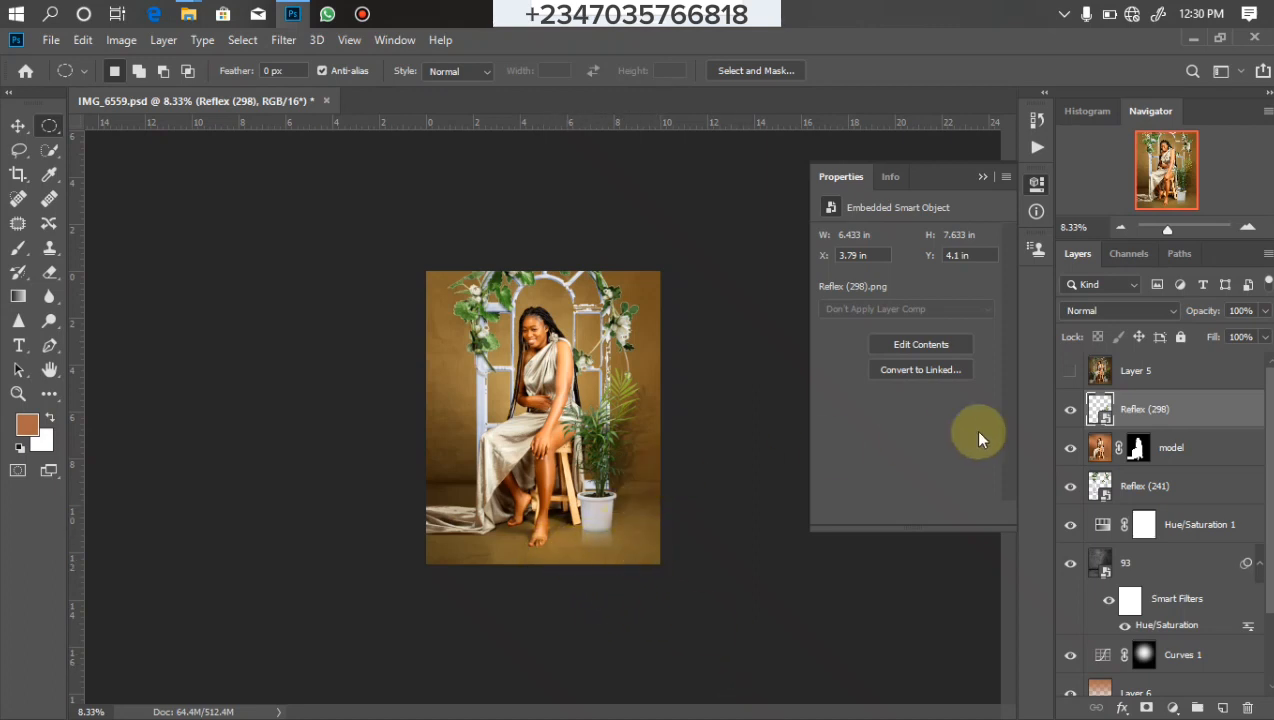
# Add a layer mask to Reflex (298) and fade the pot's base into the floor with a black-to-transparent linear gradient
pyautogui.click(1146, 708)
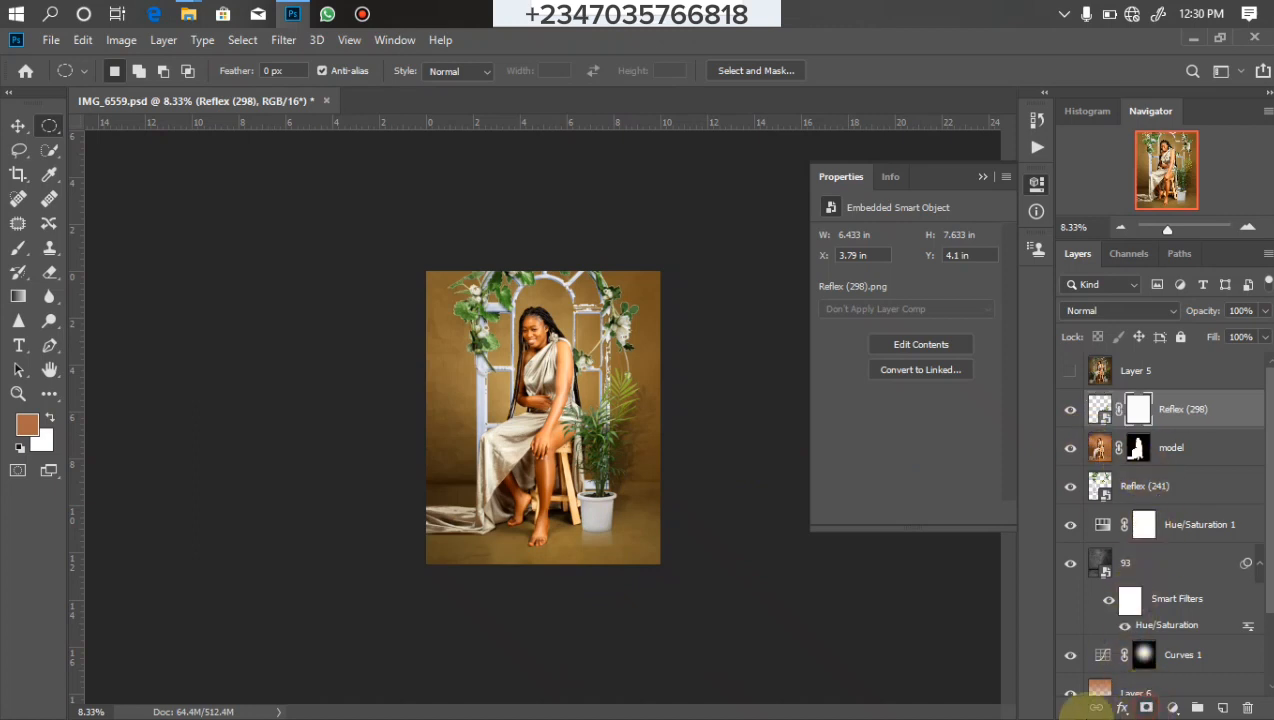
pyautogui.click(18, 296)
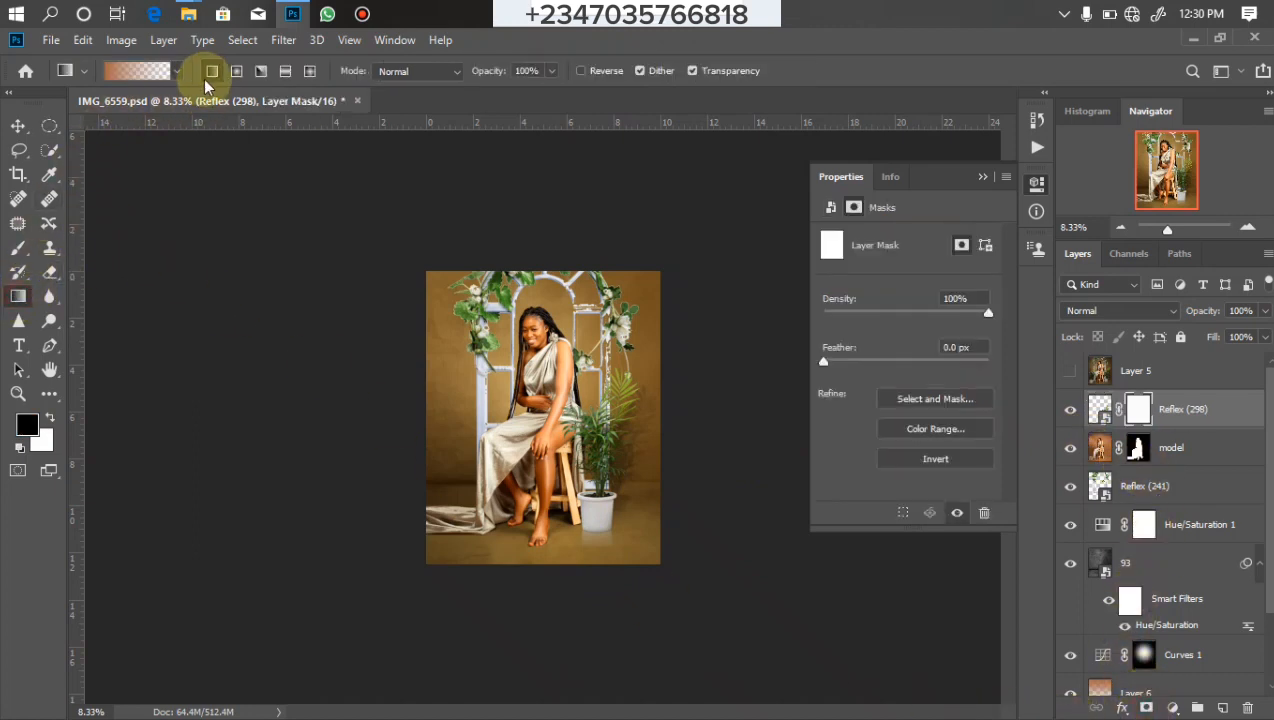
pyautogui.click(1132, 412)
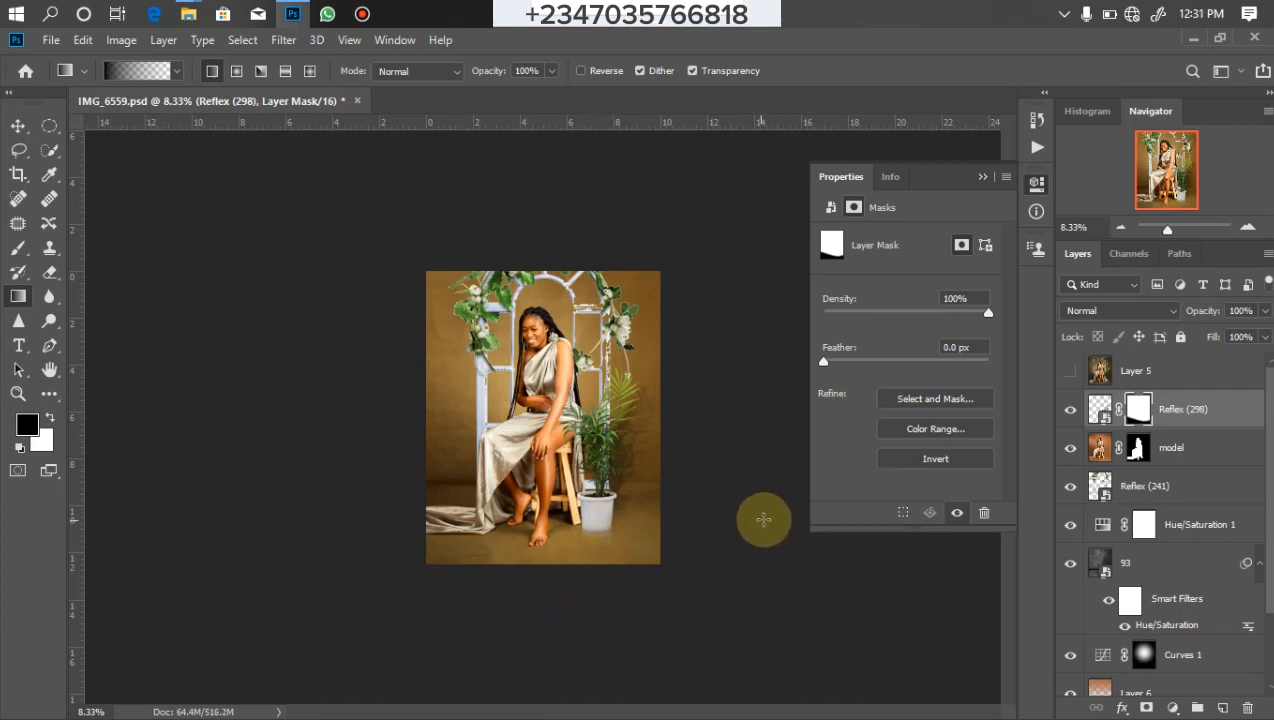
# Duplicate the masked palm, scale the copy to about 104%, and stand it on the woman's other side over the trailing fabric
pyautogui.hotkey('ctrl', 'j')
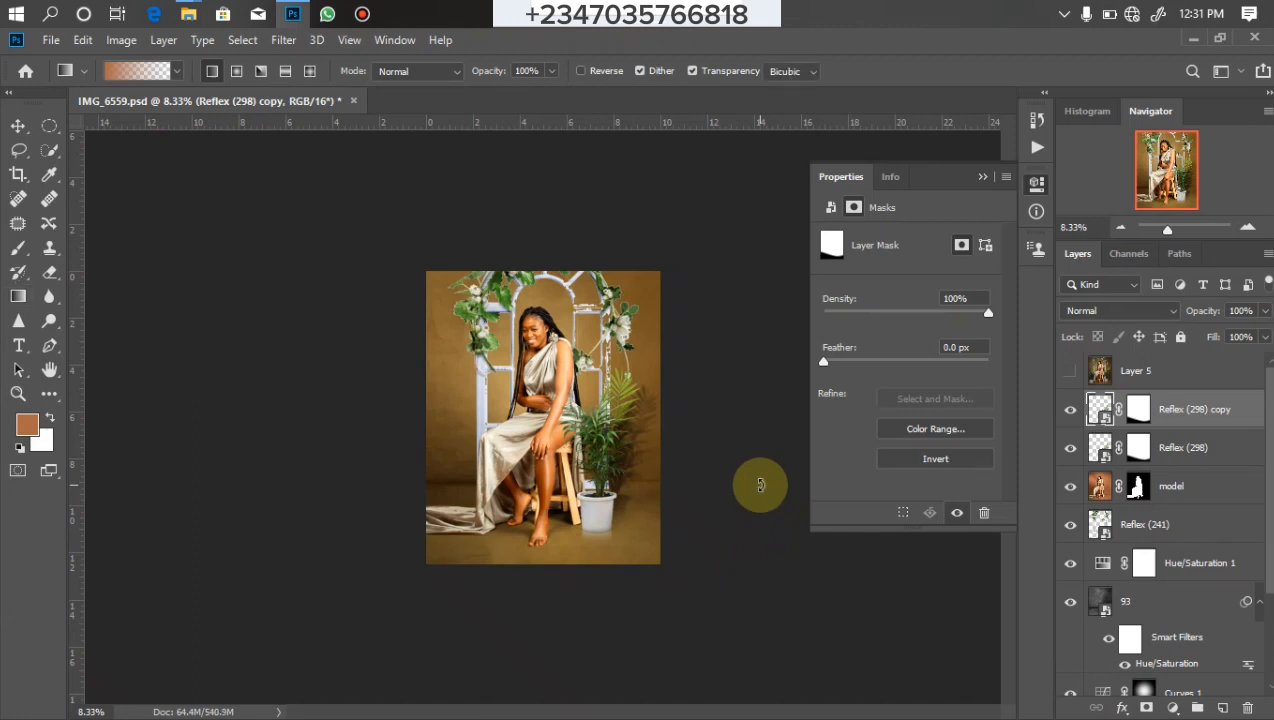
pyautogui.hotkey('ctrl', 't')
pyautogui.moveTo(607, 480); pyautogui.dragTo(453, 455)
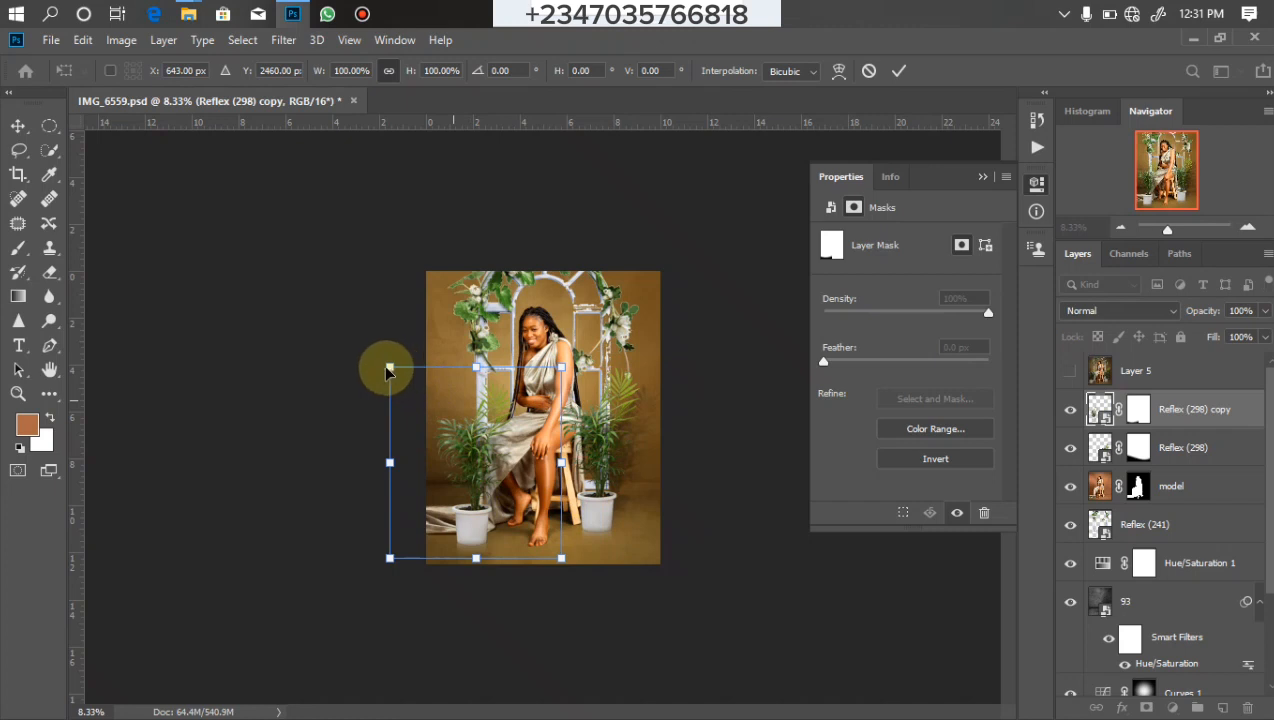
pyautogui.moveTo(390, 370); pyautogui.dragTo(384, 357)
pyautogui.moveTo(470, 440); pyautogui.dragTo(478, 445)
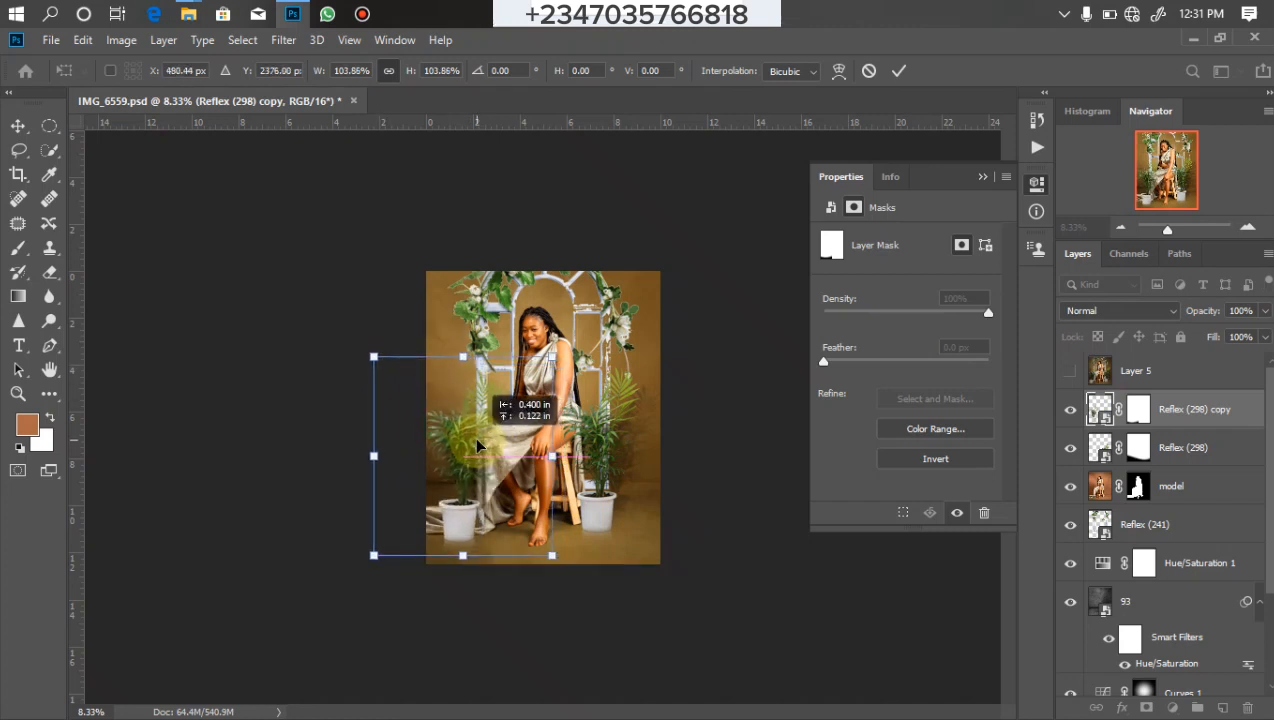
pyautogui.click(537, 595)
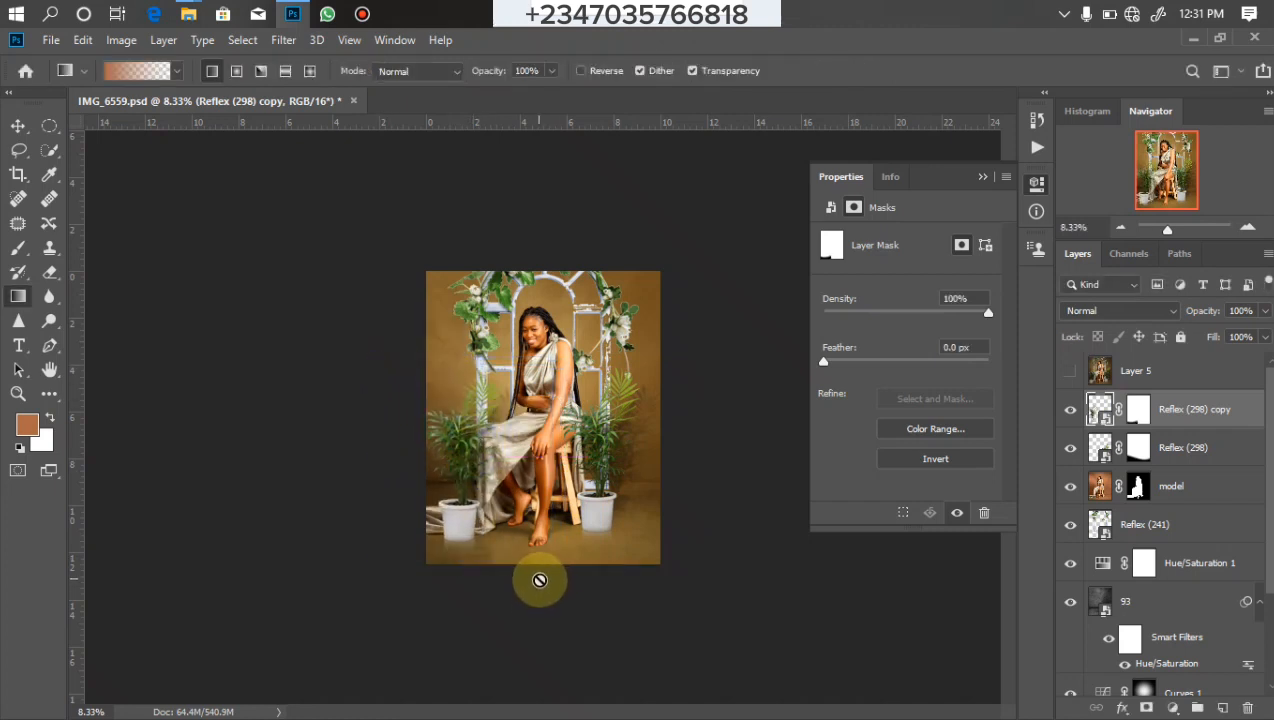
pyautogui.hotkey('ctrl', '+')
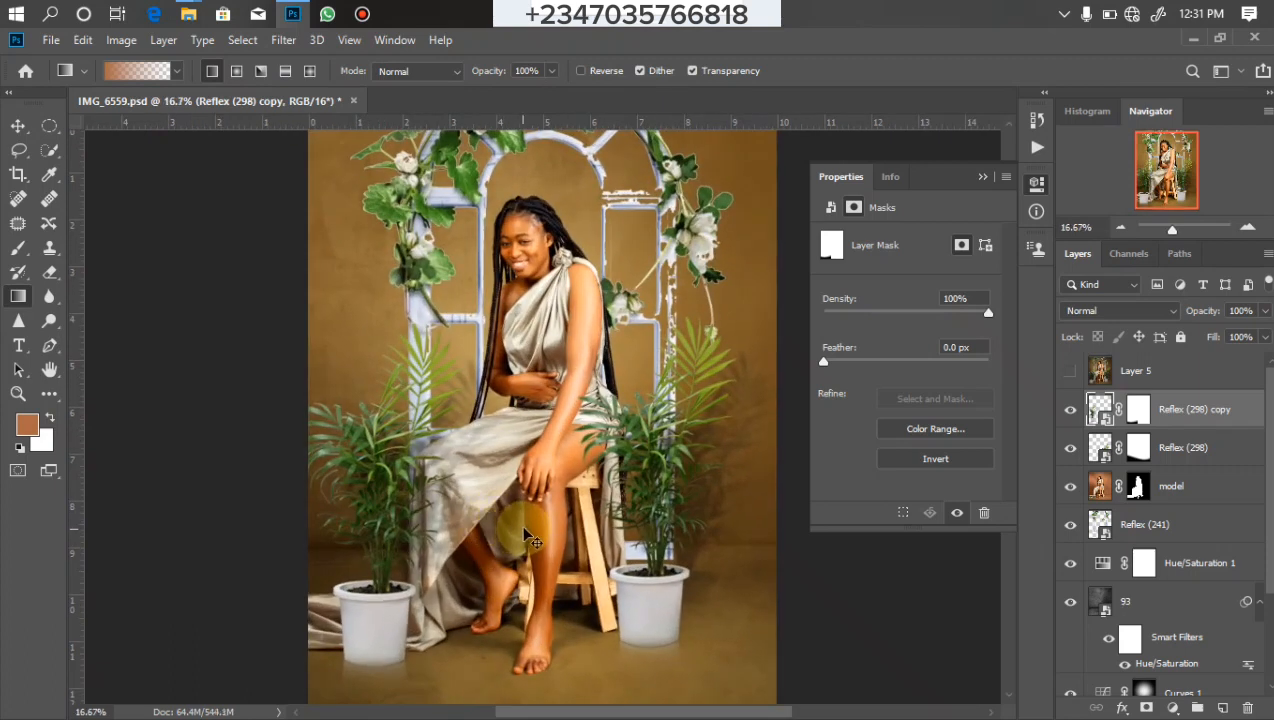
pyautogui.hotkey('ctrl', '-')
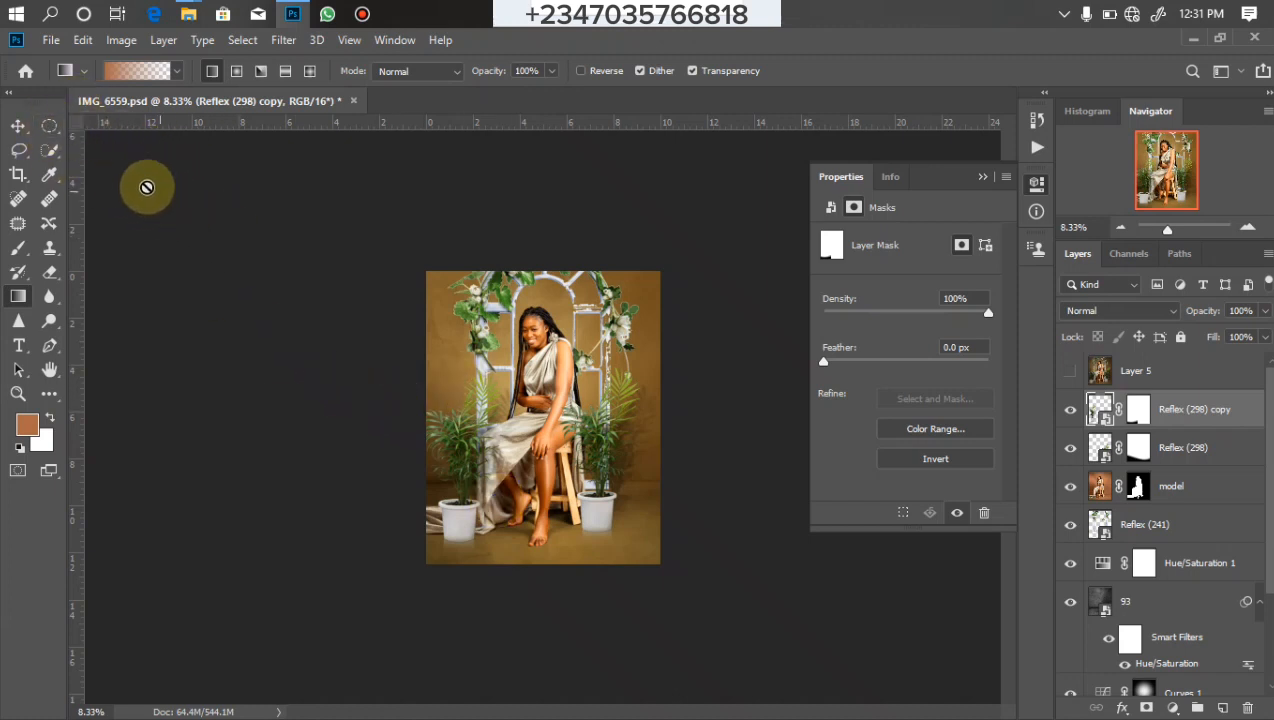
# Select everything outside a large circle around the woman and fill it with a black (000000) Solid Color layer
pyautogui.click(49, 126)
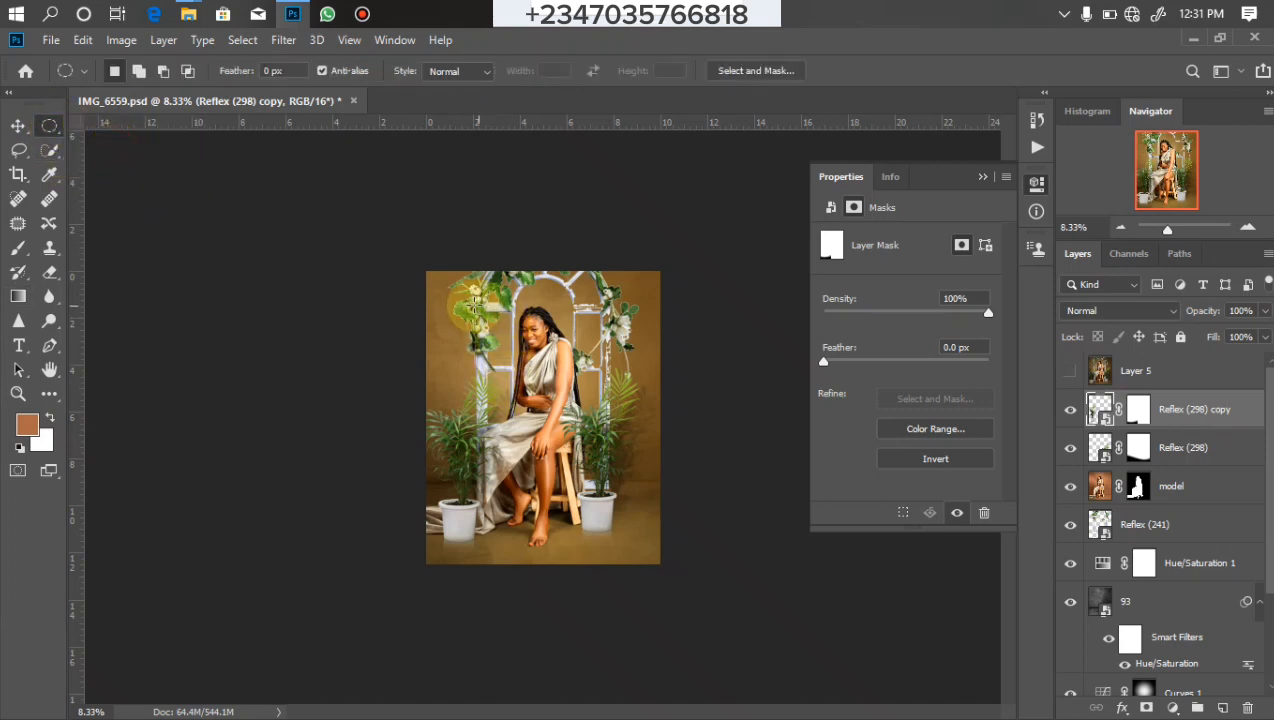
pyautogui.moveTo(651, 455); pyautogui.dragTo(562, 415)
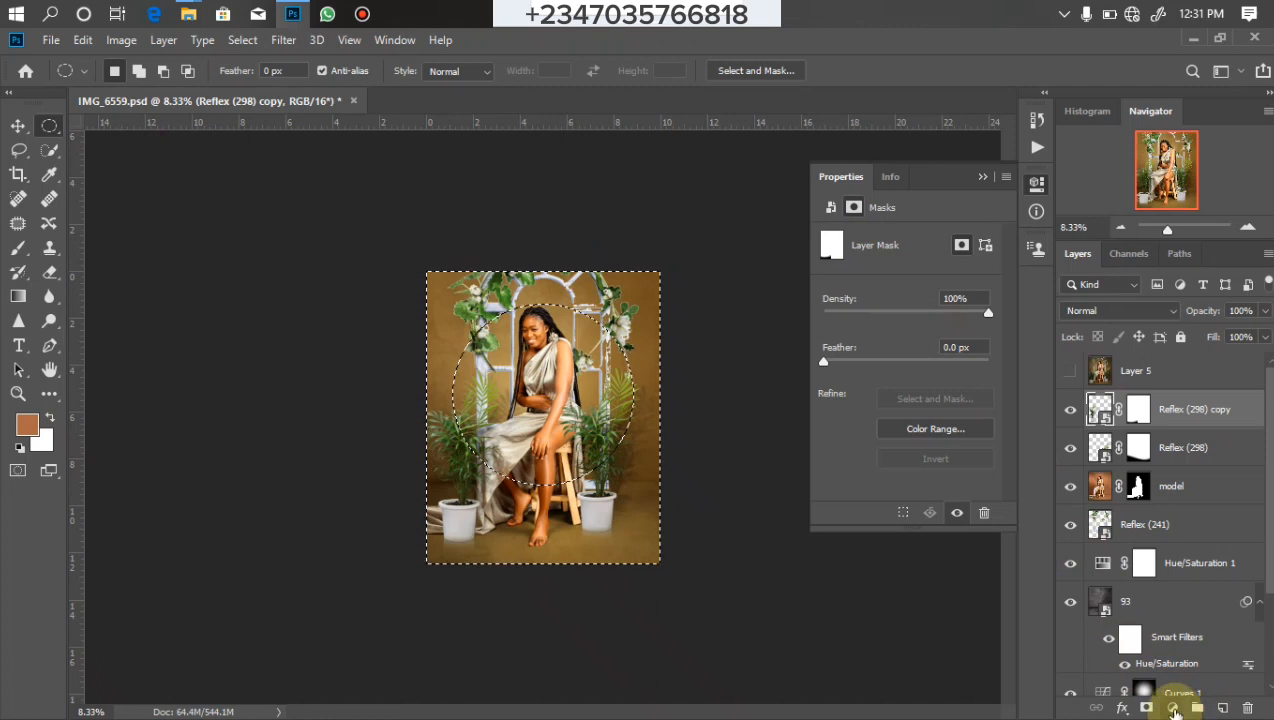
pyautogui.click(1185, 707)
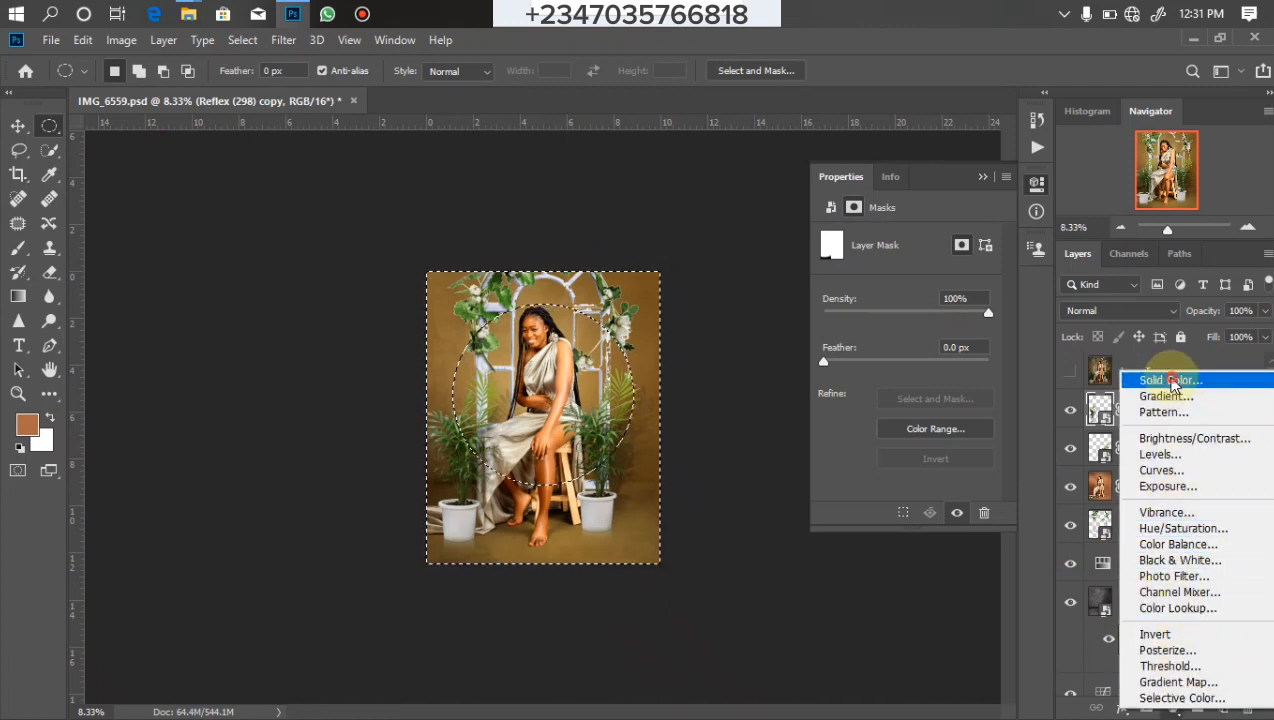
pyautogui.click(1168, 380)
pyautogui.moveTo(754, 378); pyautogui.dragTo(611, 427)
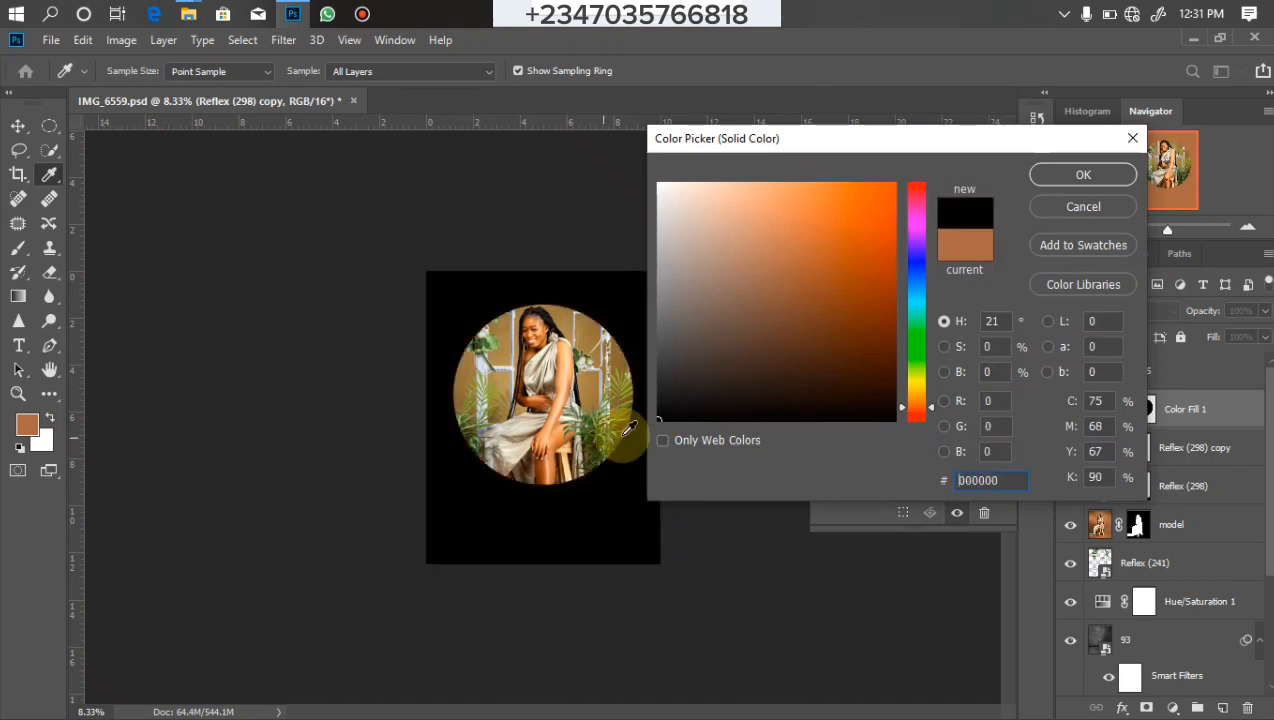
pyautogui.press('Return')
# Soften the black fill into a subtle vignette with a mask feather of 697 px and a layer opacity of 17%
pyautogui.click(1143, 409)
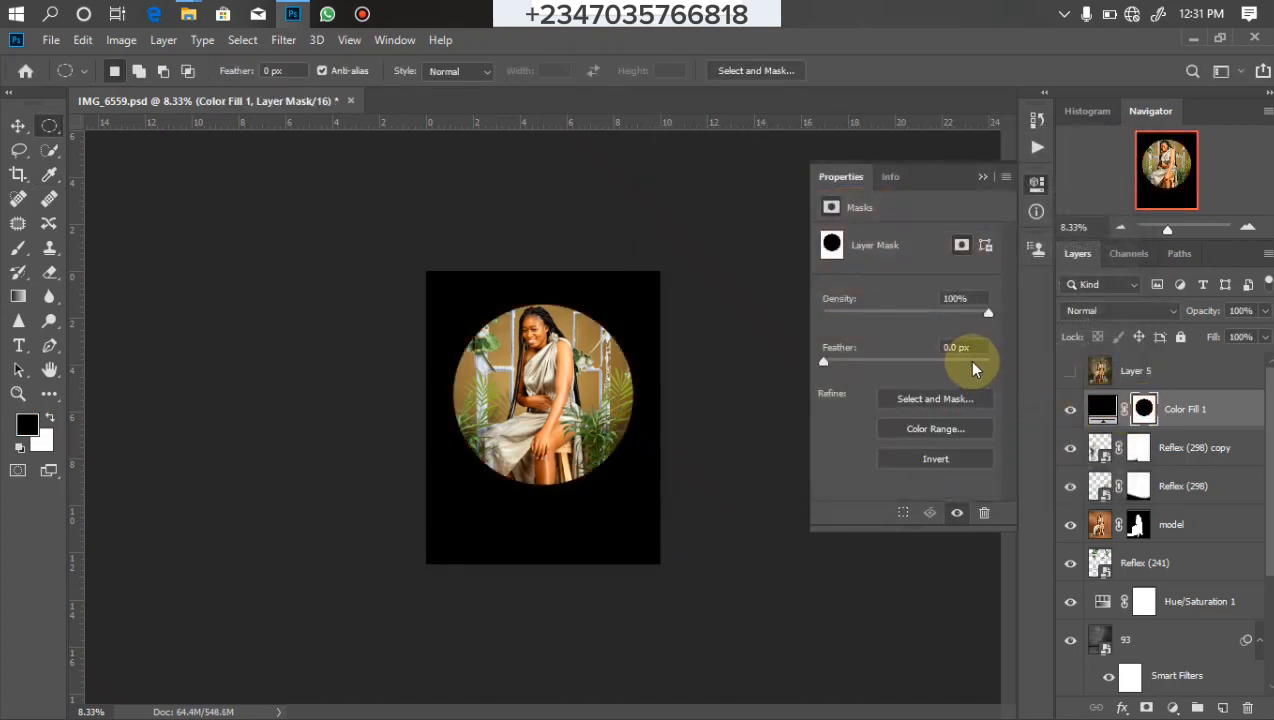
pyautogui.click(978, 364)
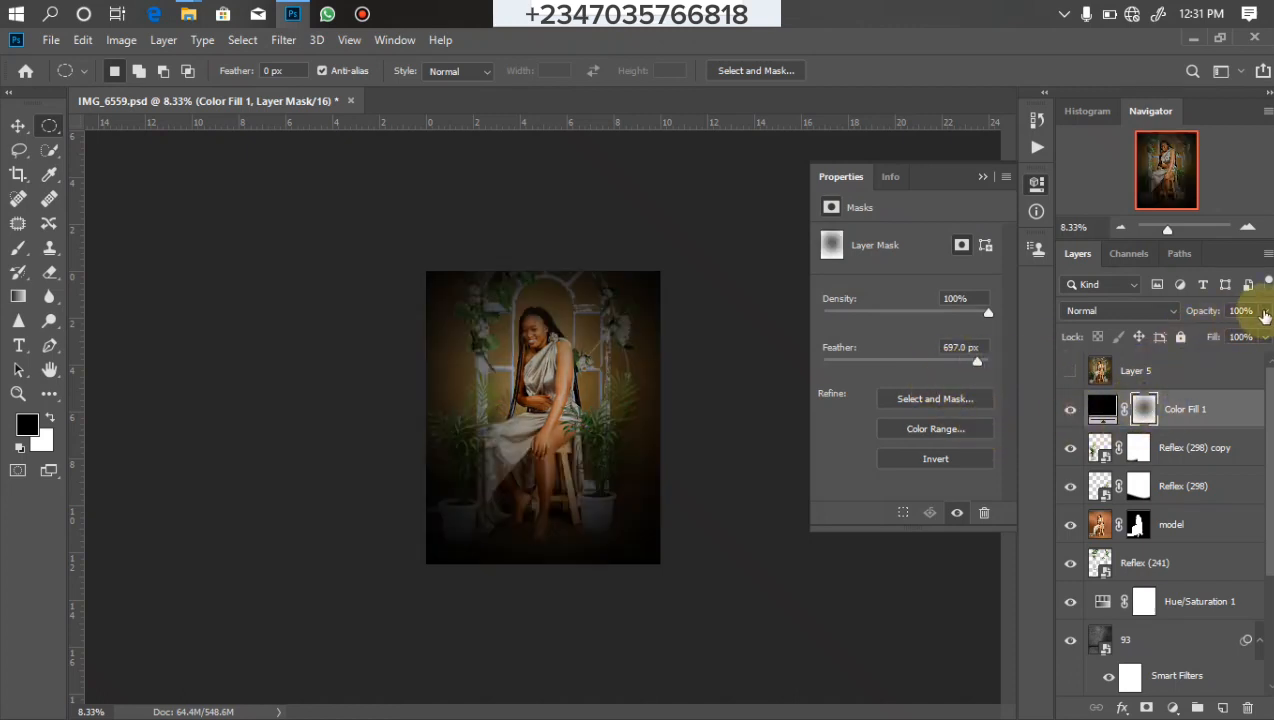
pyautogui.moveTo(1232, 332); pyautogui.dragTo(1206, 336)
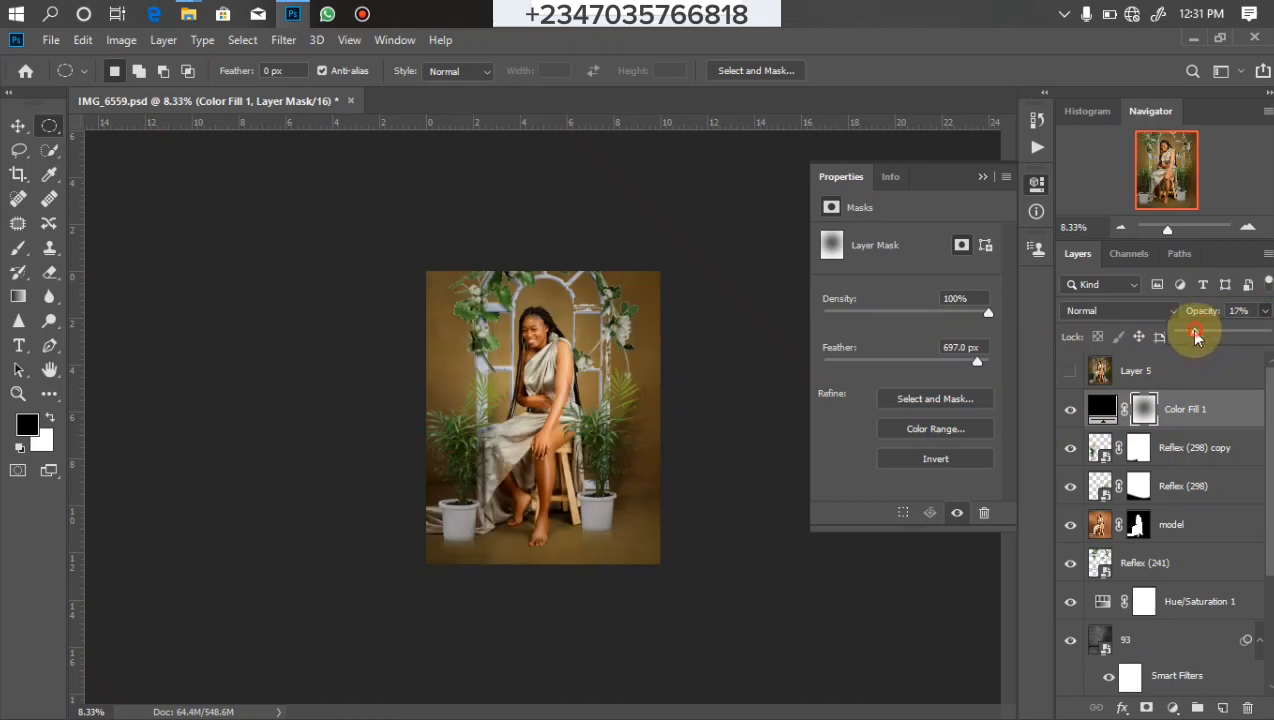
pyautogui.click(1217, 410)
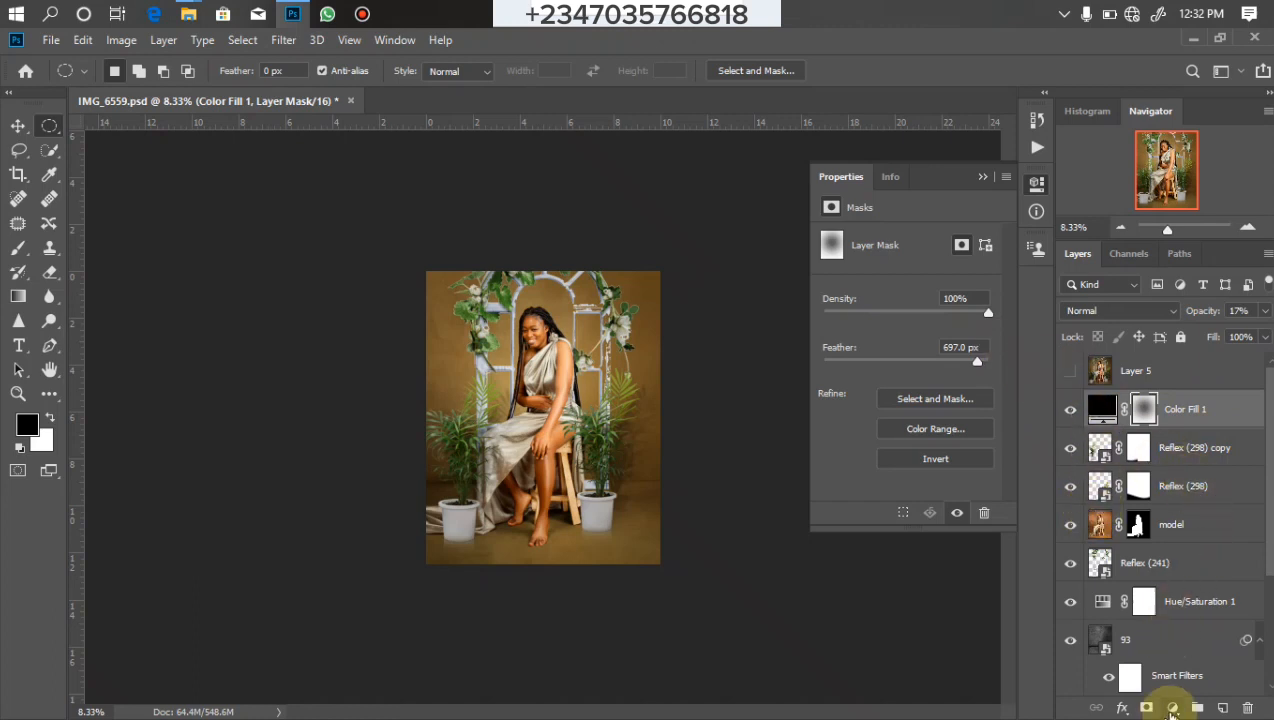
# Add a Color Lookup adjustment layer above the vignette using the mela chocolate.CUBE 3D LUT at 42% opacity
pyautogui.click(1173, 708)
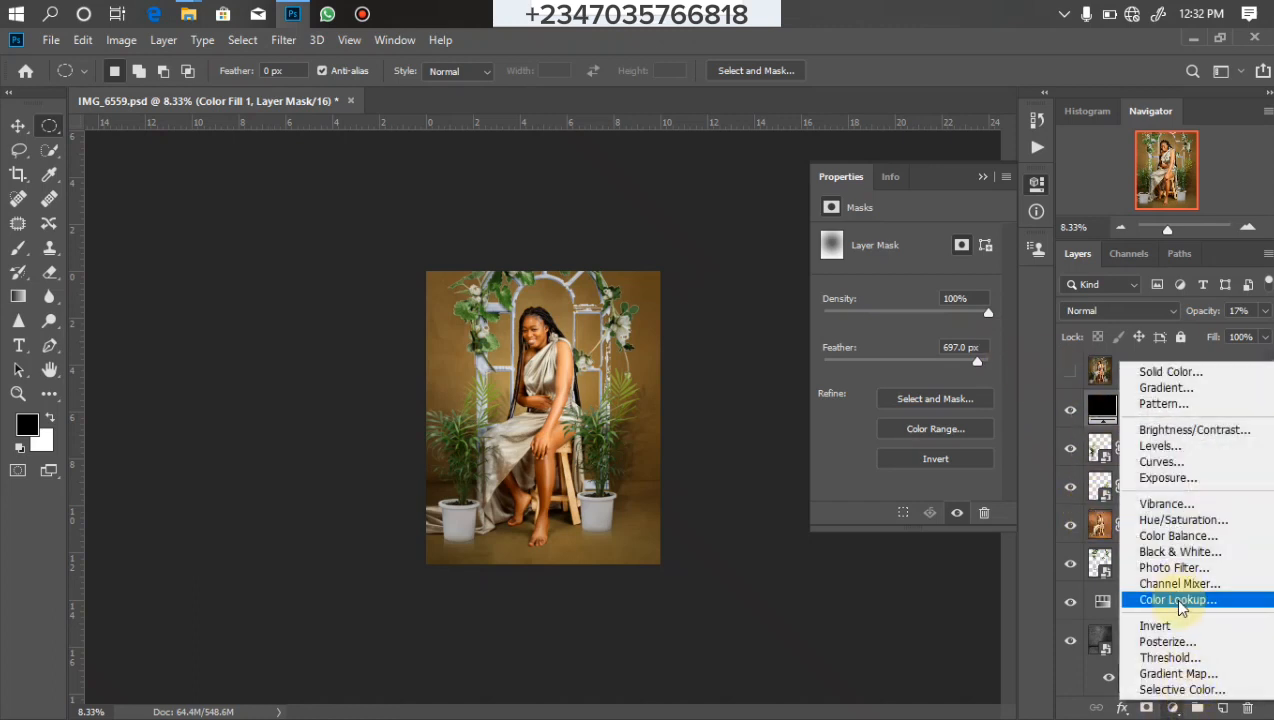
pyautogui.click(1176, 599)
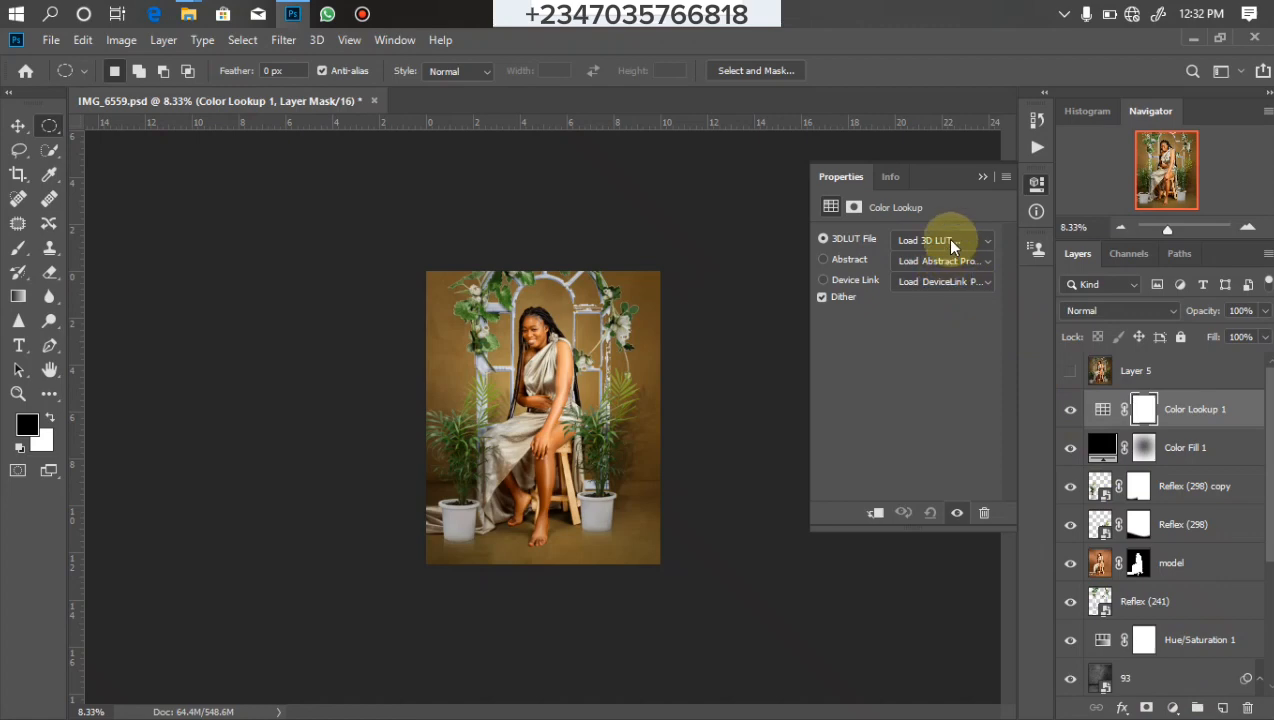
pyautogui.click(951, 247)
pyautogui.moveTo(1152, 299); pyautogui.dragTo(1158, 560)
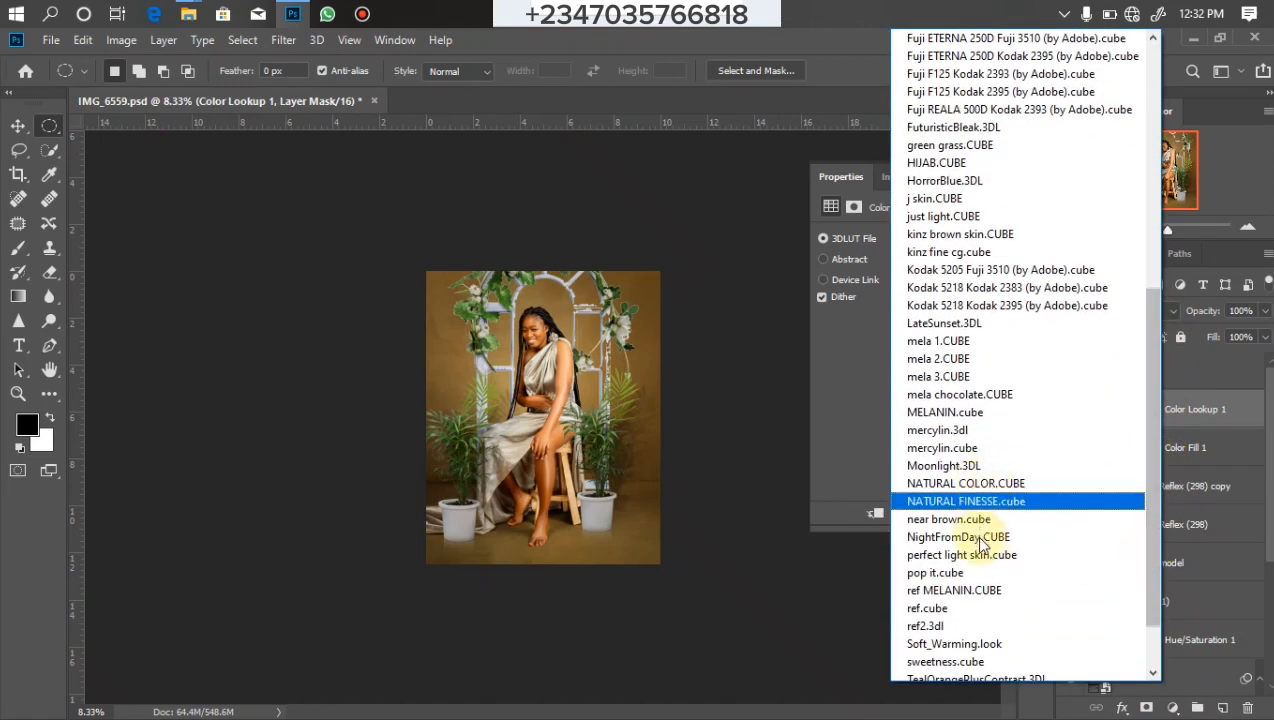
pyautogui.click(975, 396)
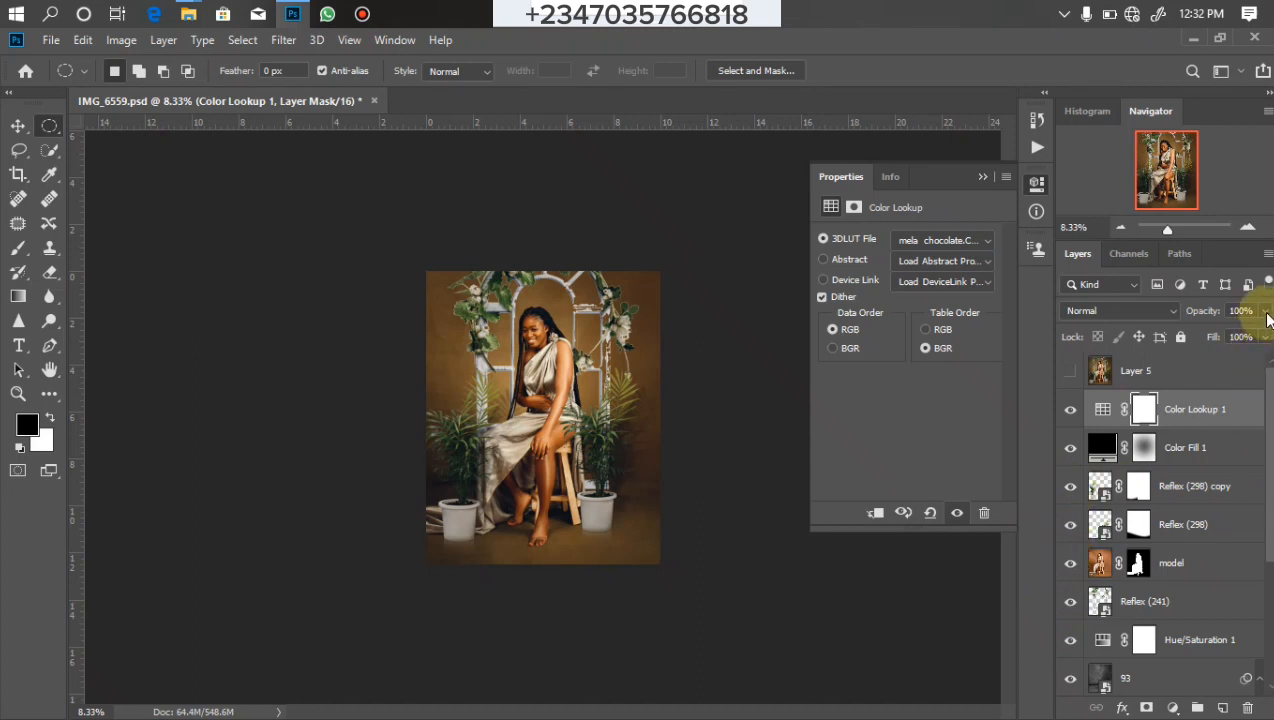
pyautogui.moveTo(1266, 318); pyautogui.dragTo(1228, 341)
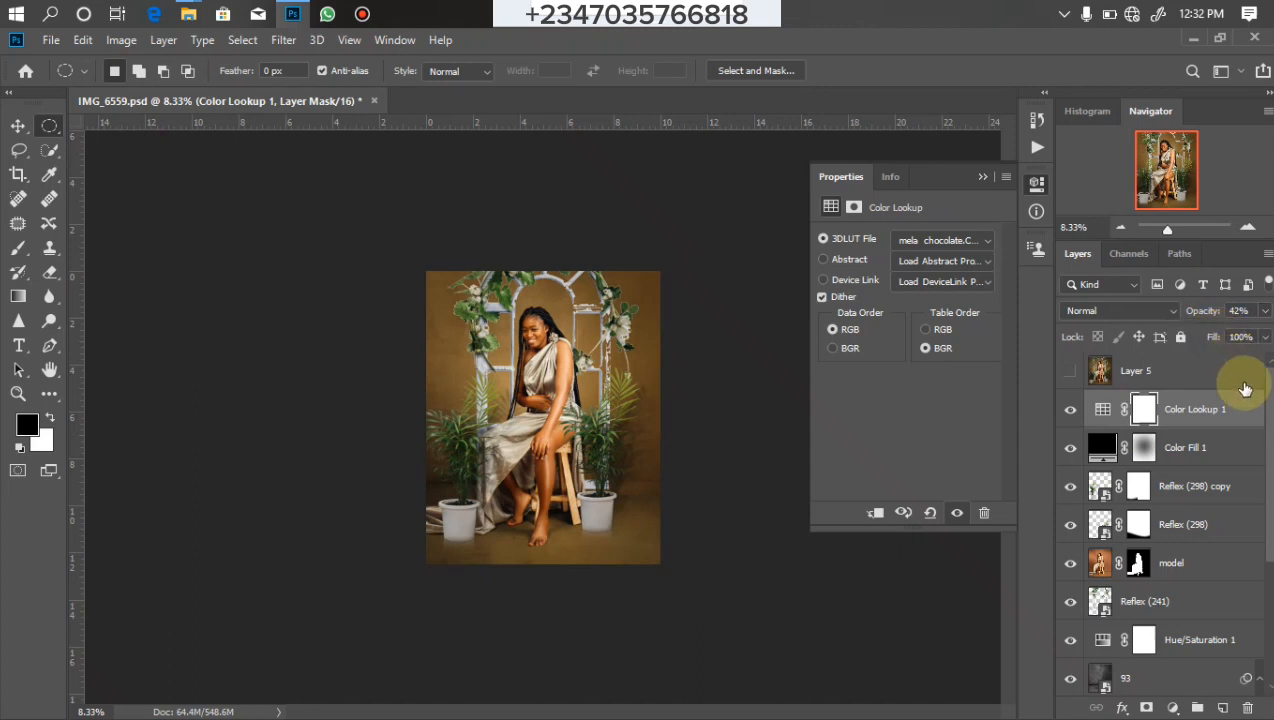
# Toggle the visibility of Layer 5 to compare the new composite with the finished reference image
pyautogui.click(1070, 371)
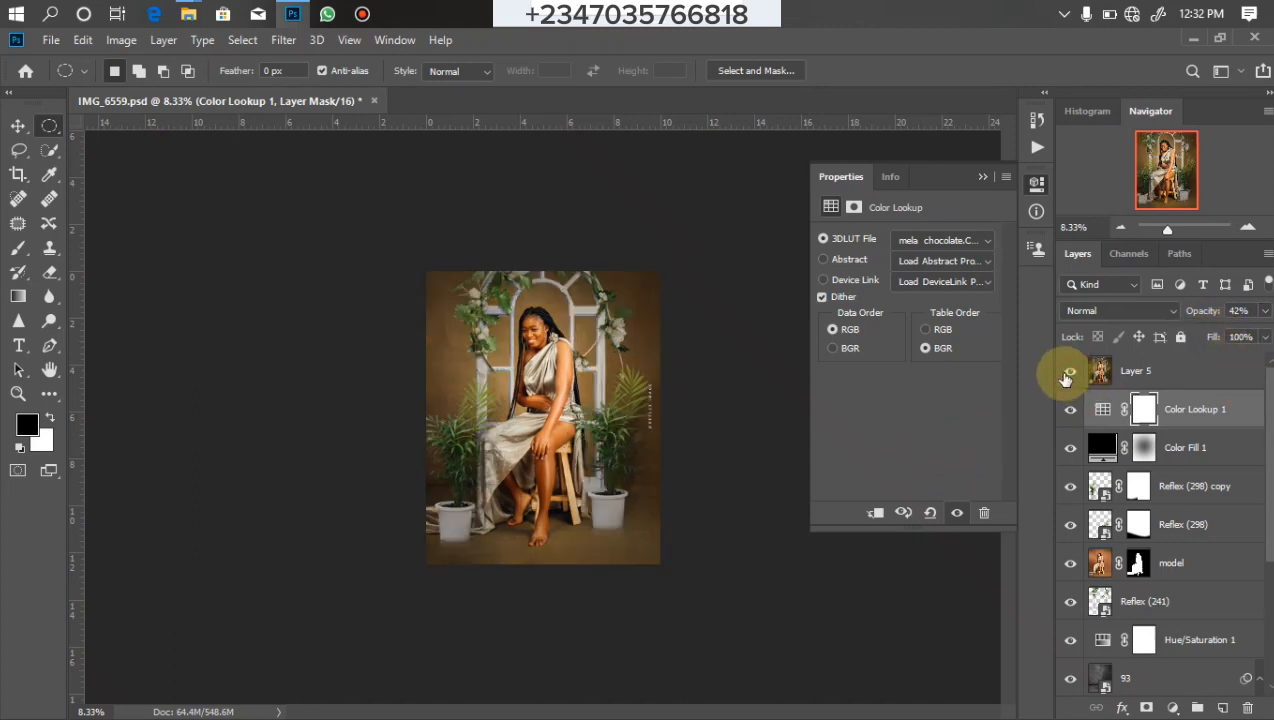
pyautogui.click(1070, 373)
pyautogui.click(1069, 374)
pyautogui.click(1070, 373)
pyautogui.click(1070, 373)
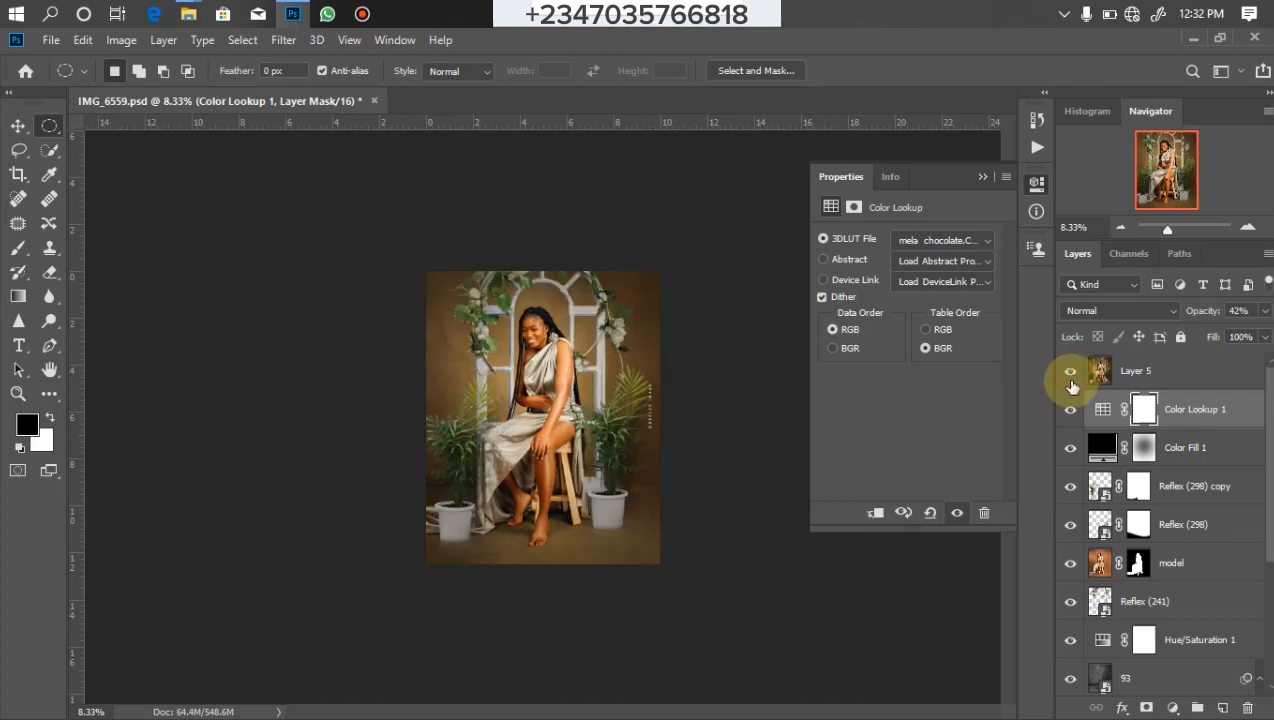